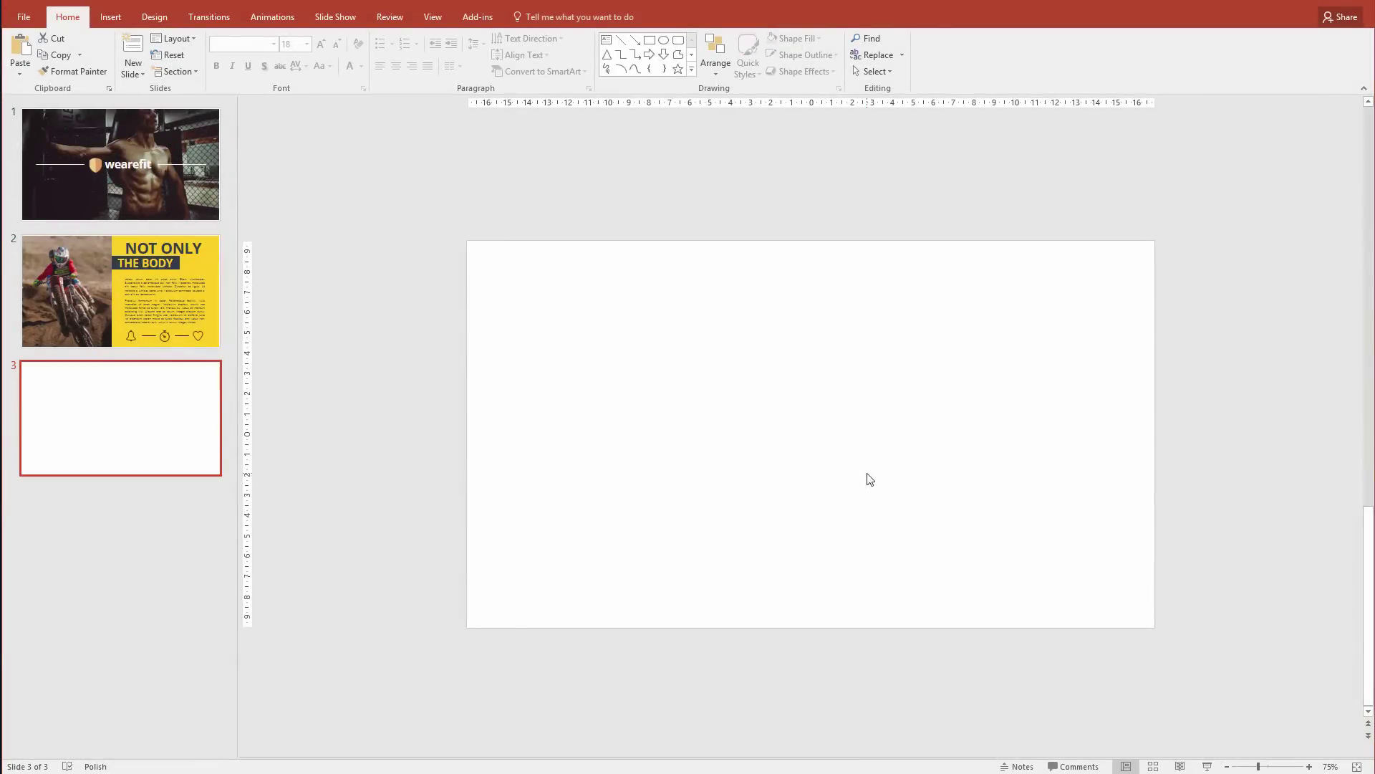
# Step: Preview Snowboad.jpg from the Photos & Icons folder and place it as a full-slide image on slide 3
pyautogui.hotkey('alt', 'Tab')
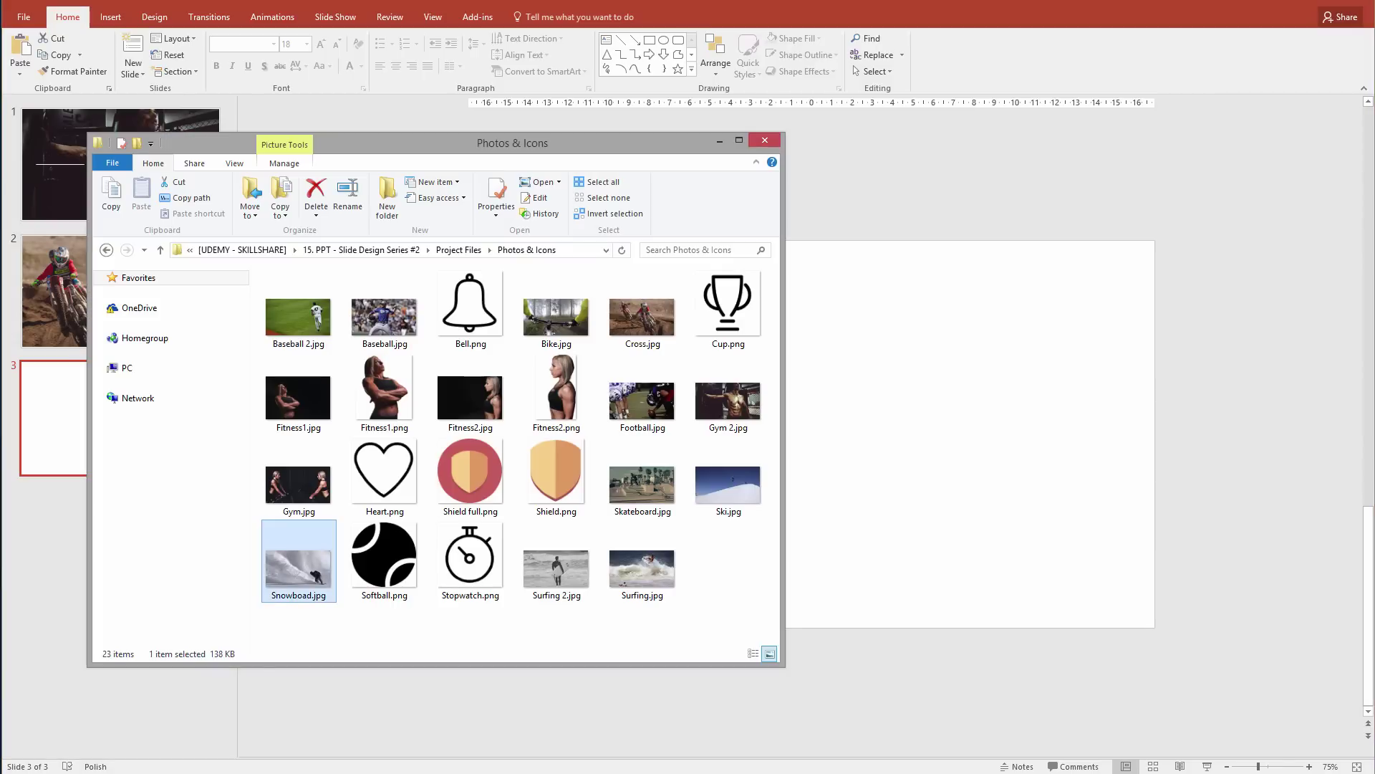
pyautogui.click(748, 569)
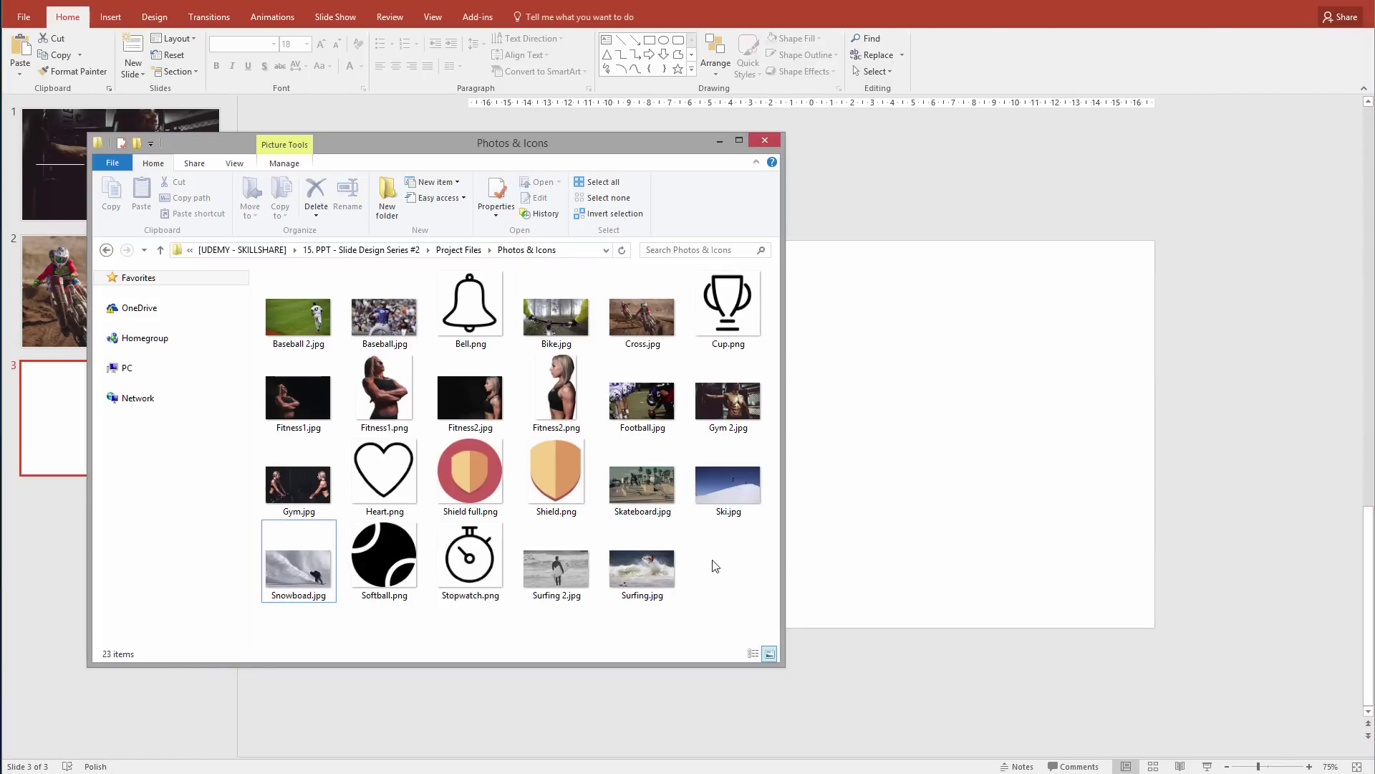
pyautogui.doubleClick(290, 573)
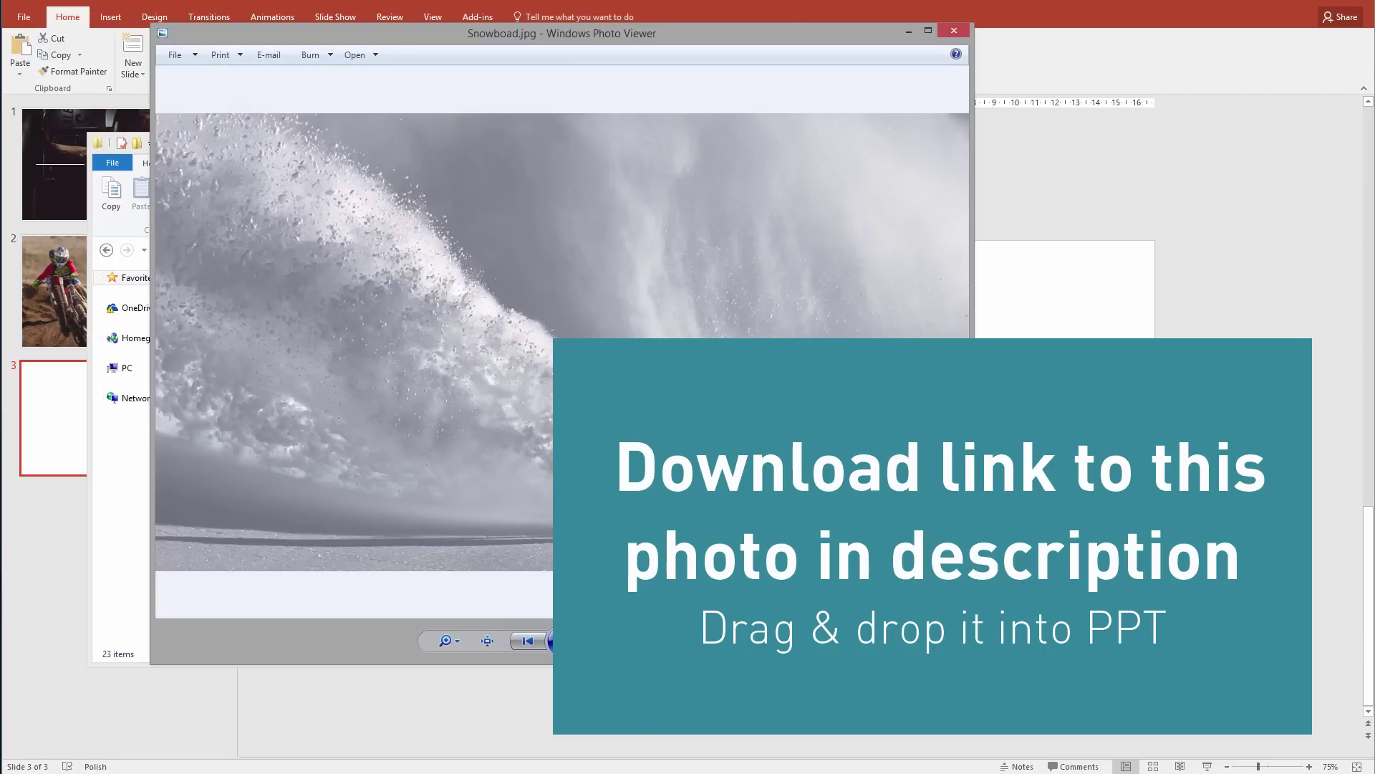
pyautogui.click(963, 36)
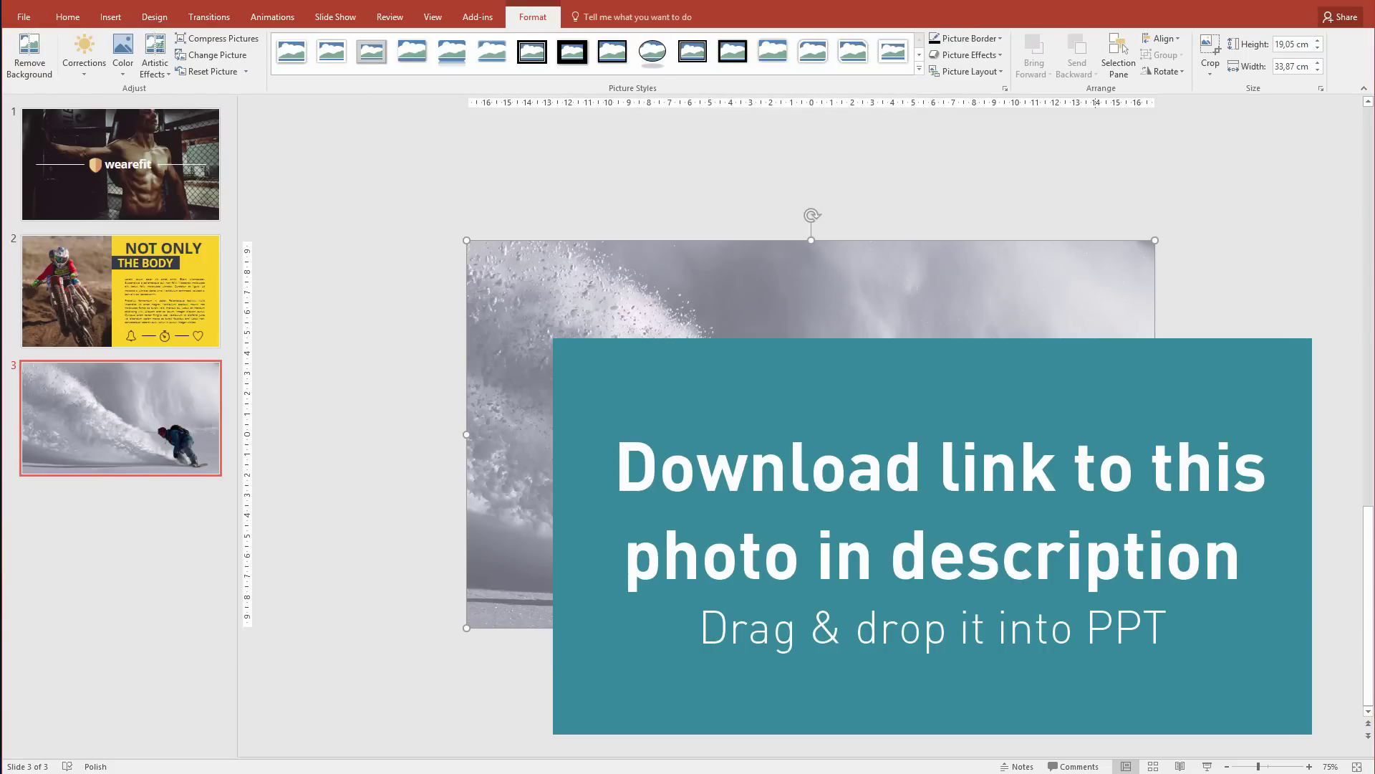
pyautogui.press('Escape')
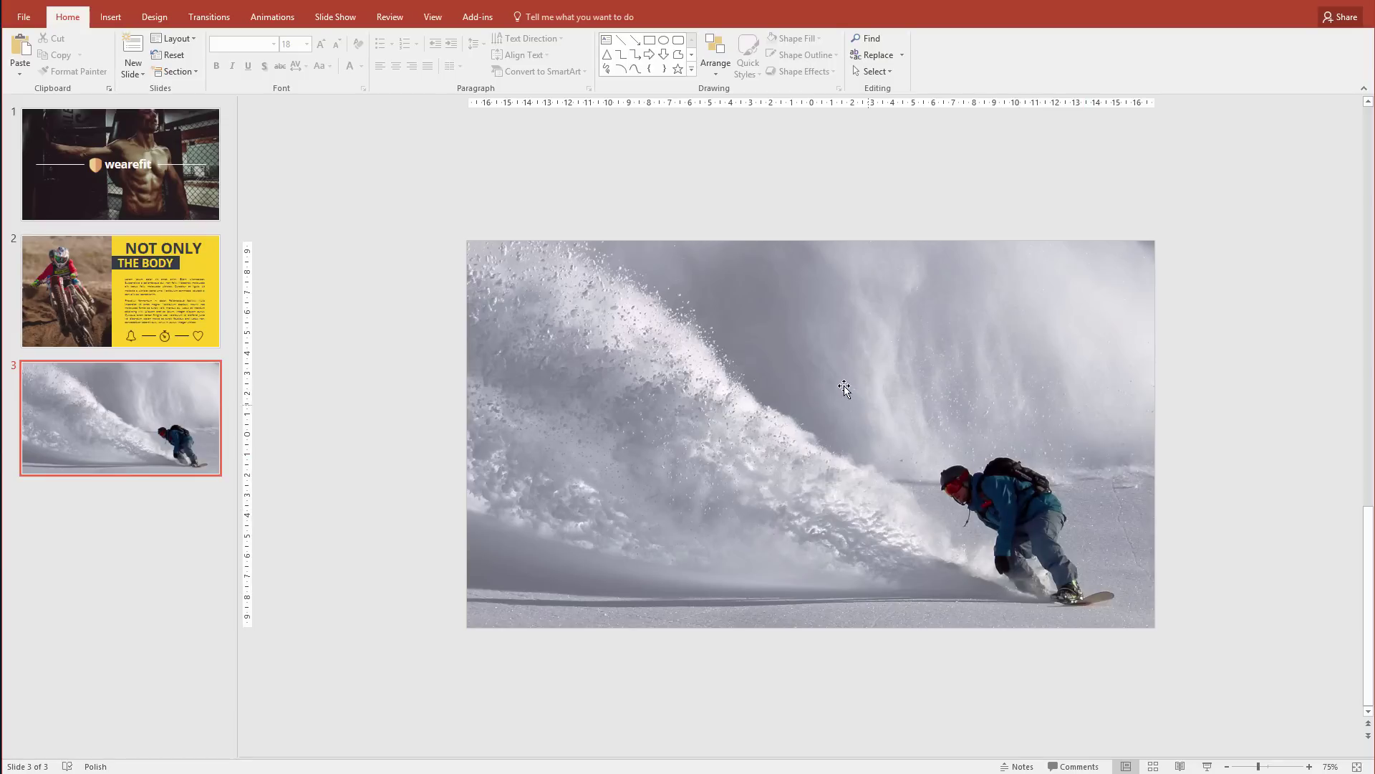
# Step: Draw a rectangle across the top third of the snowboard slide
pyautogui.click(108, 18)
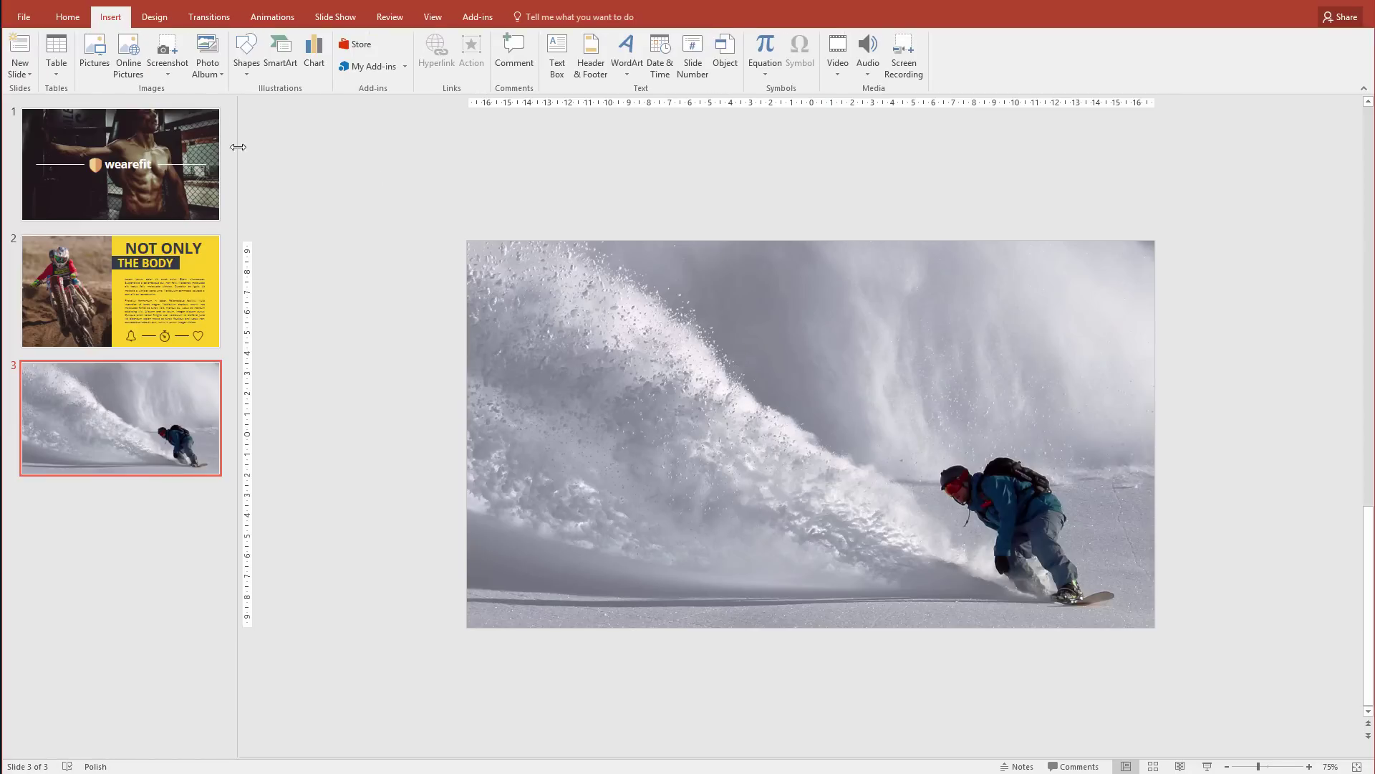
pyautogui.click(251, 69)
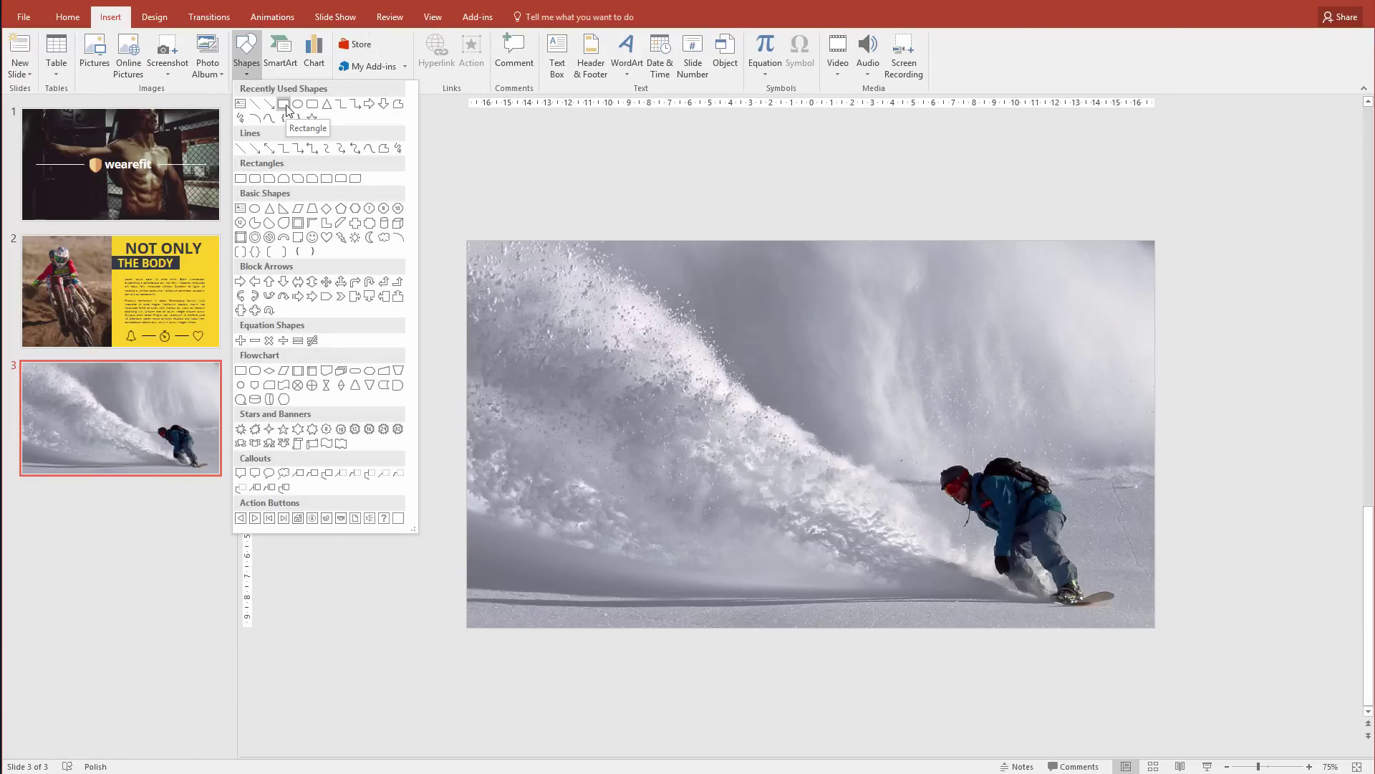
pyautogui.click(284, 105)
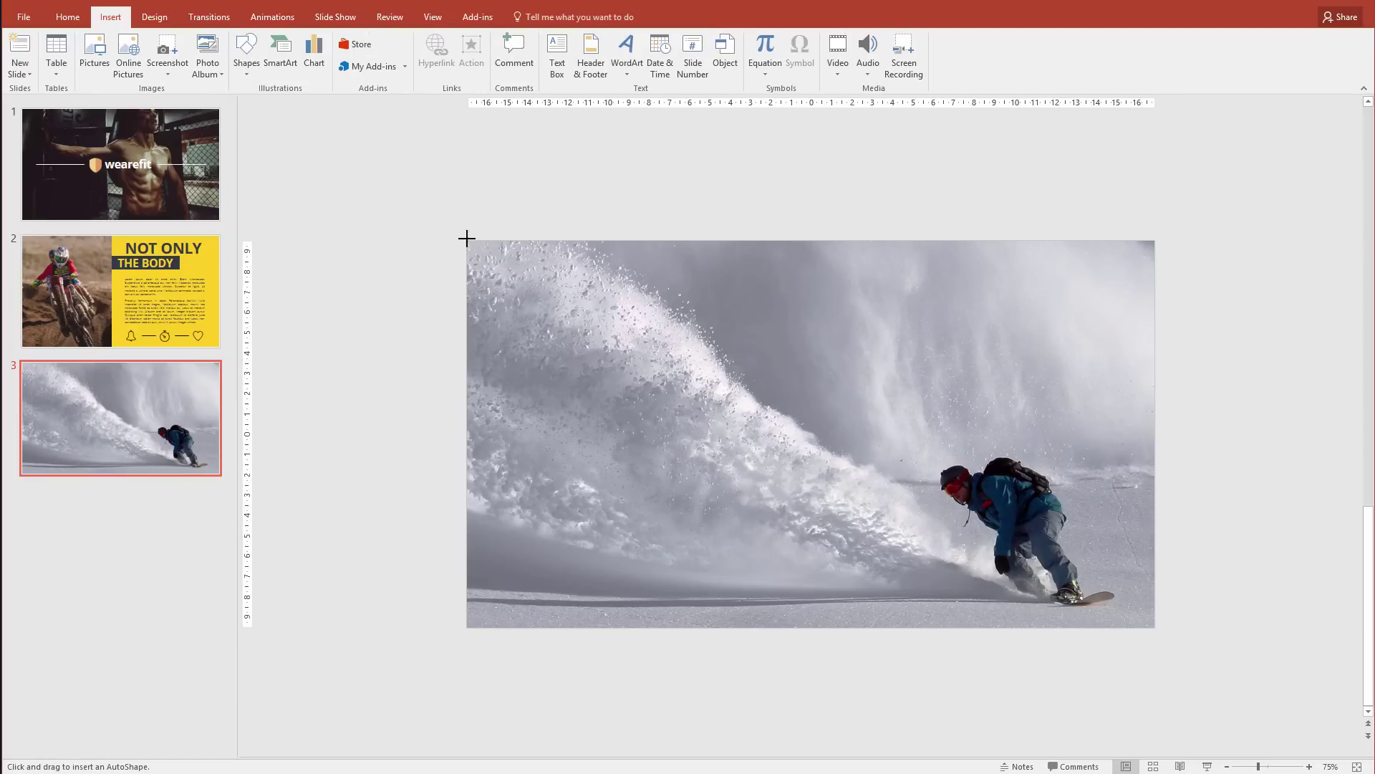
pyautogui.moveTo(467, 239); pyautogui.dragTo(1155, 374)
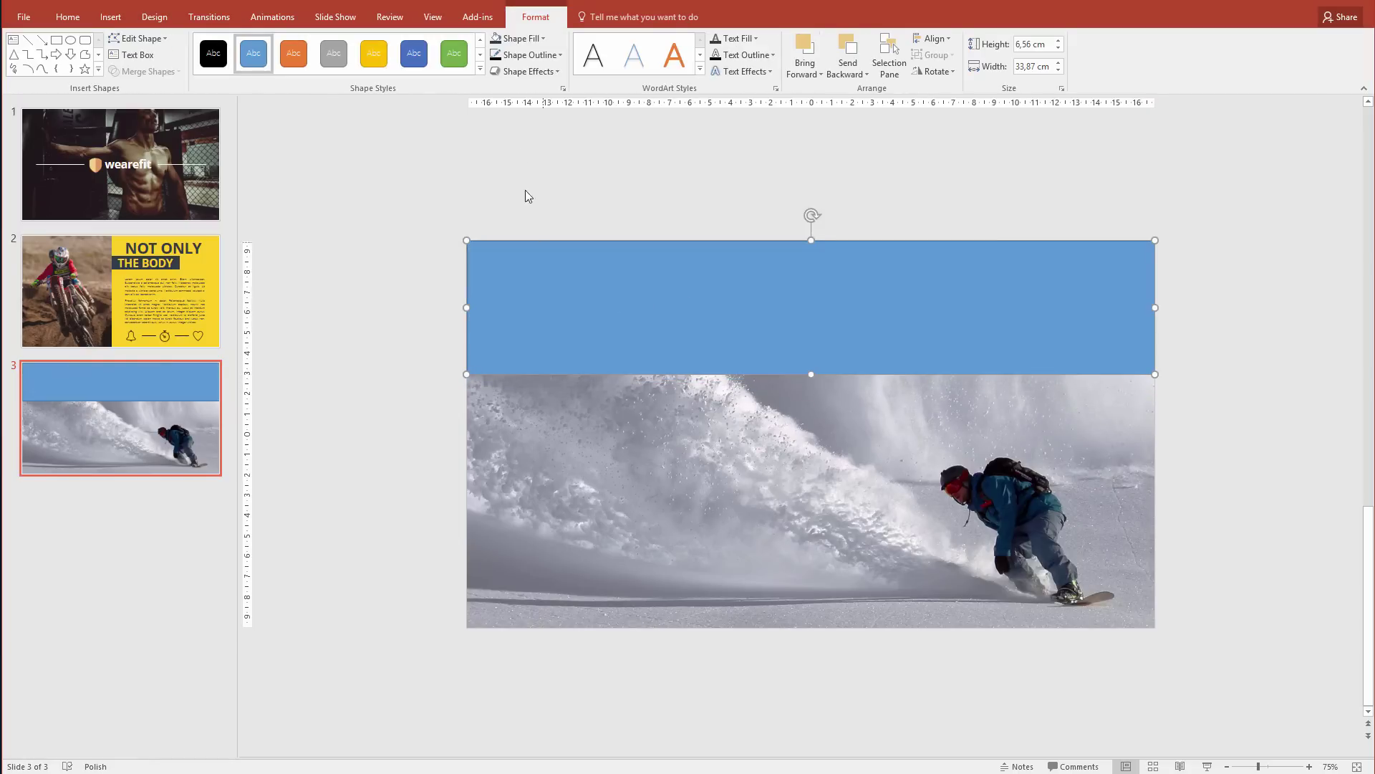
# Step: Remove the rectangle's outline and fill it with a dark theme colour
pyautogui.click(548, 54)
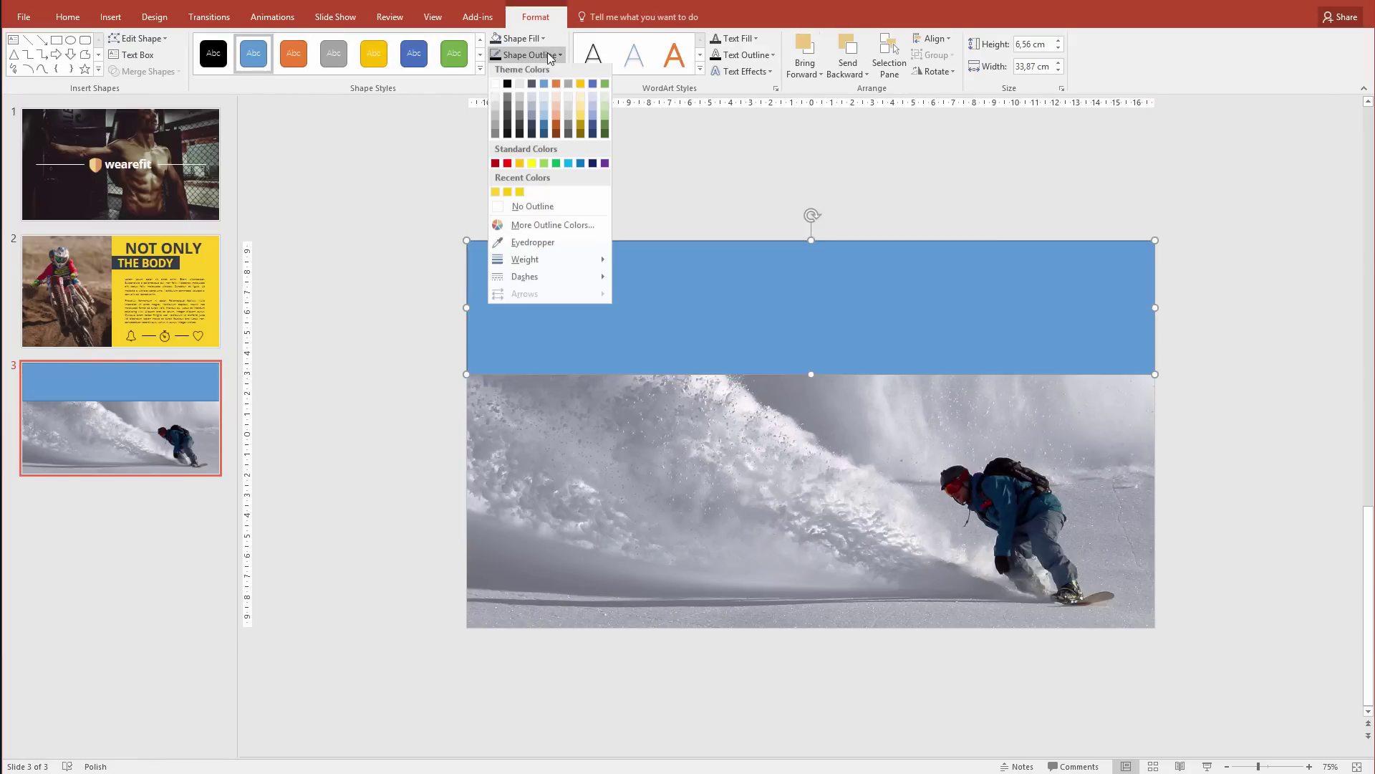
pyautogui.click(544, 208)
pyautogui.click(610, 301)
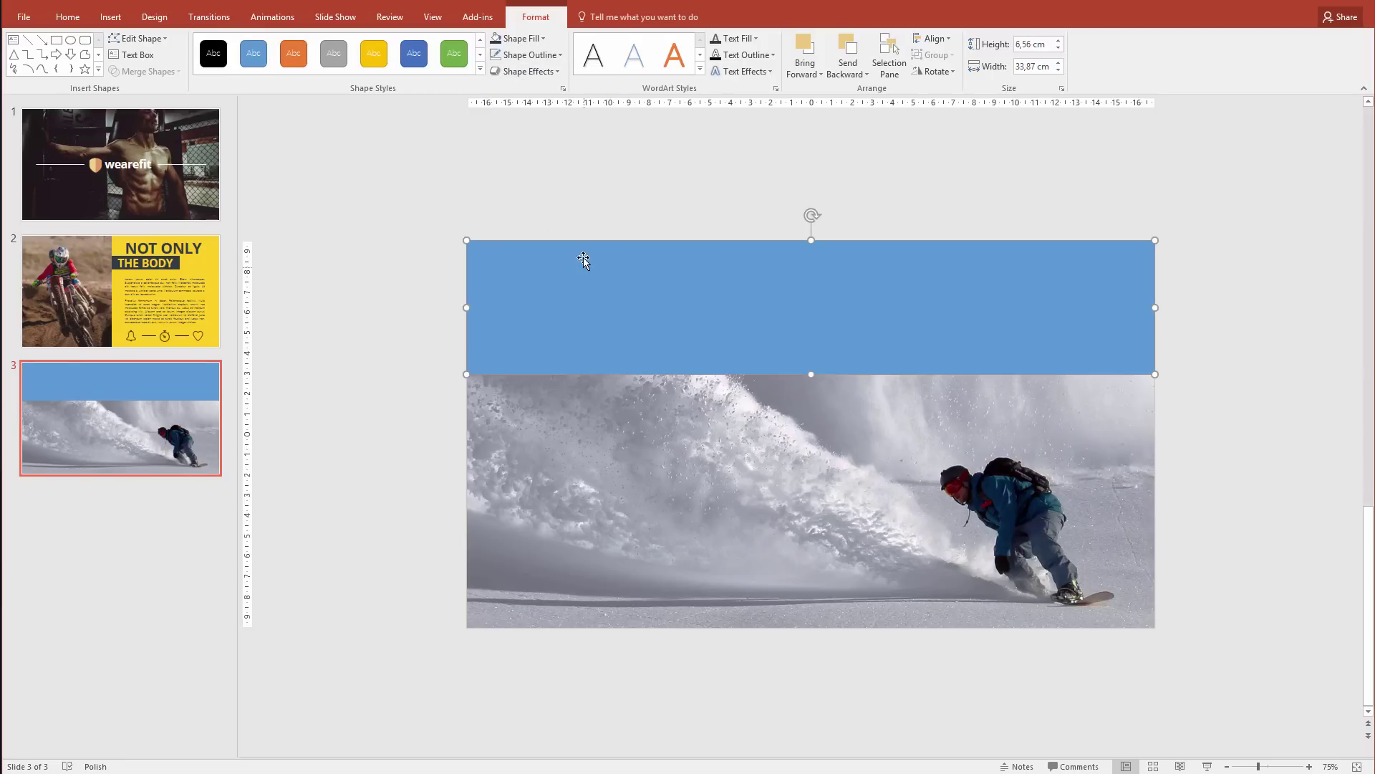
pyautogui.click(517, 39)
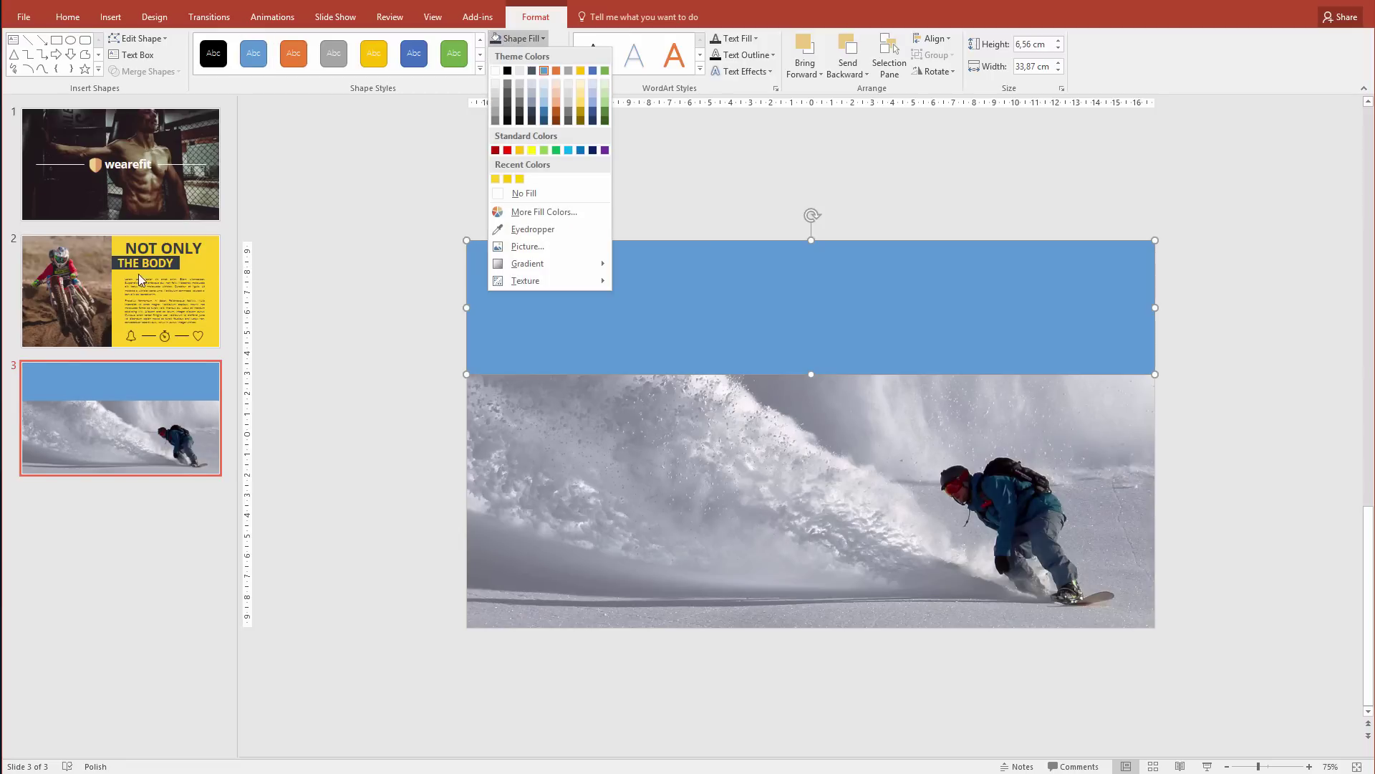
pyautogui.click(578, 230)
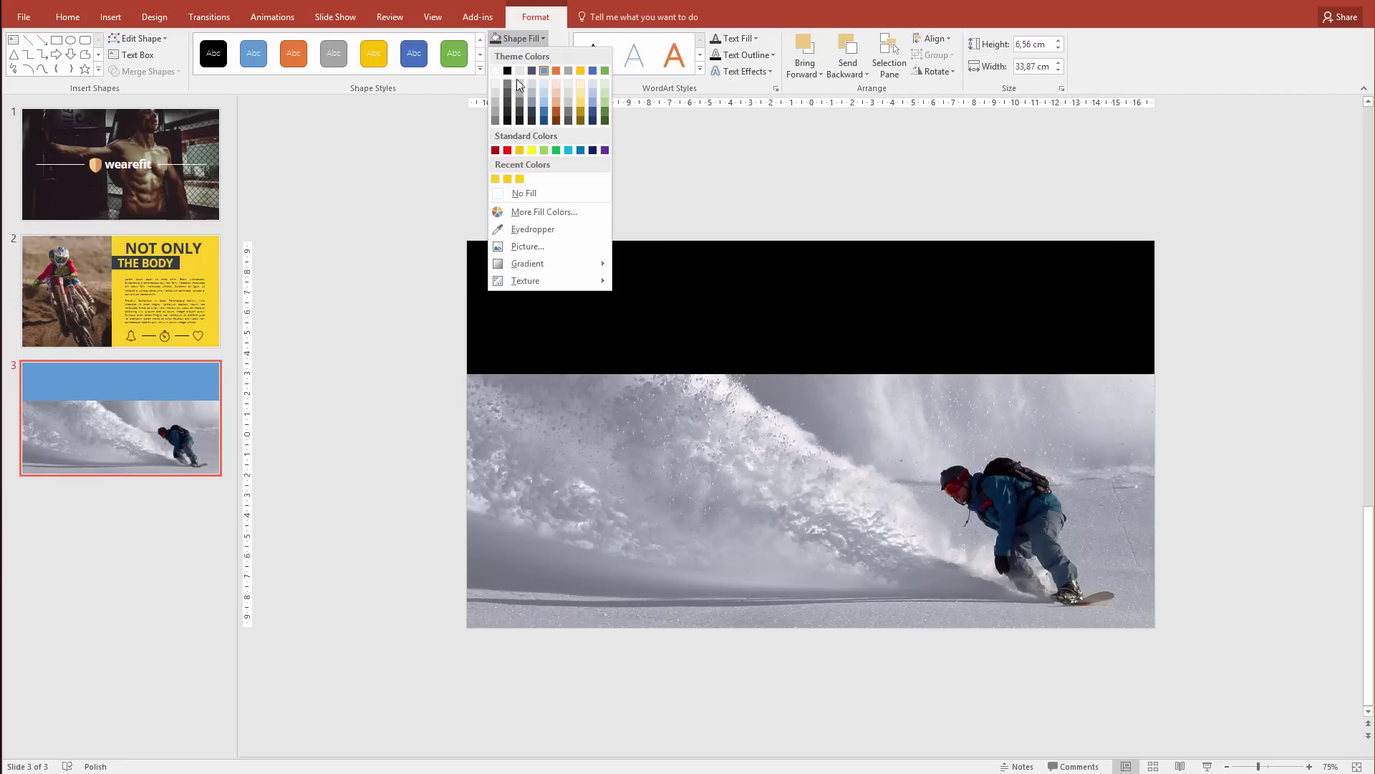
pyautogui.click(532, 121)
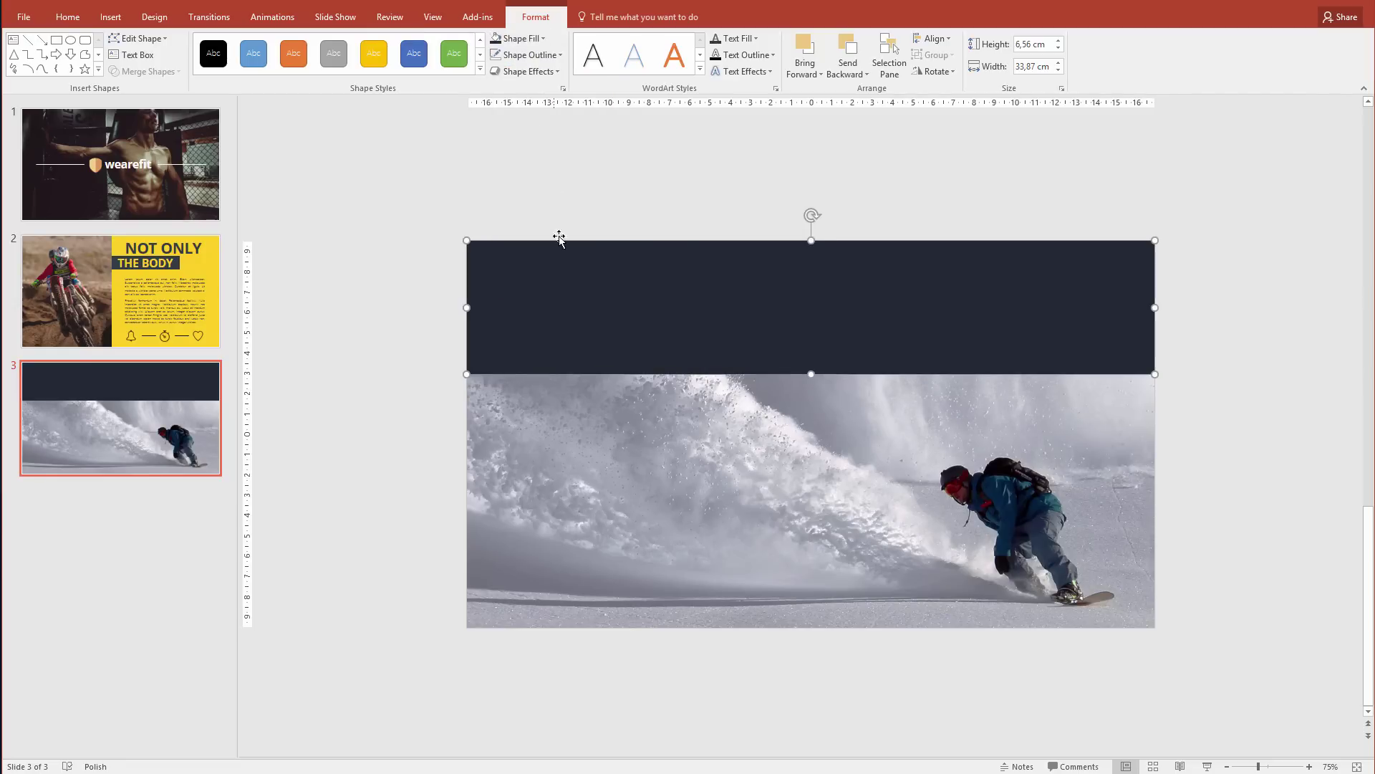
# Step: Set the dark banner's fill transparency to about 32% in Format Shape
pyautogui.rightClick(608, 292)
pyautogui.click(646, 554)
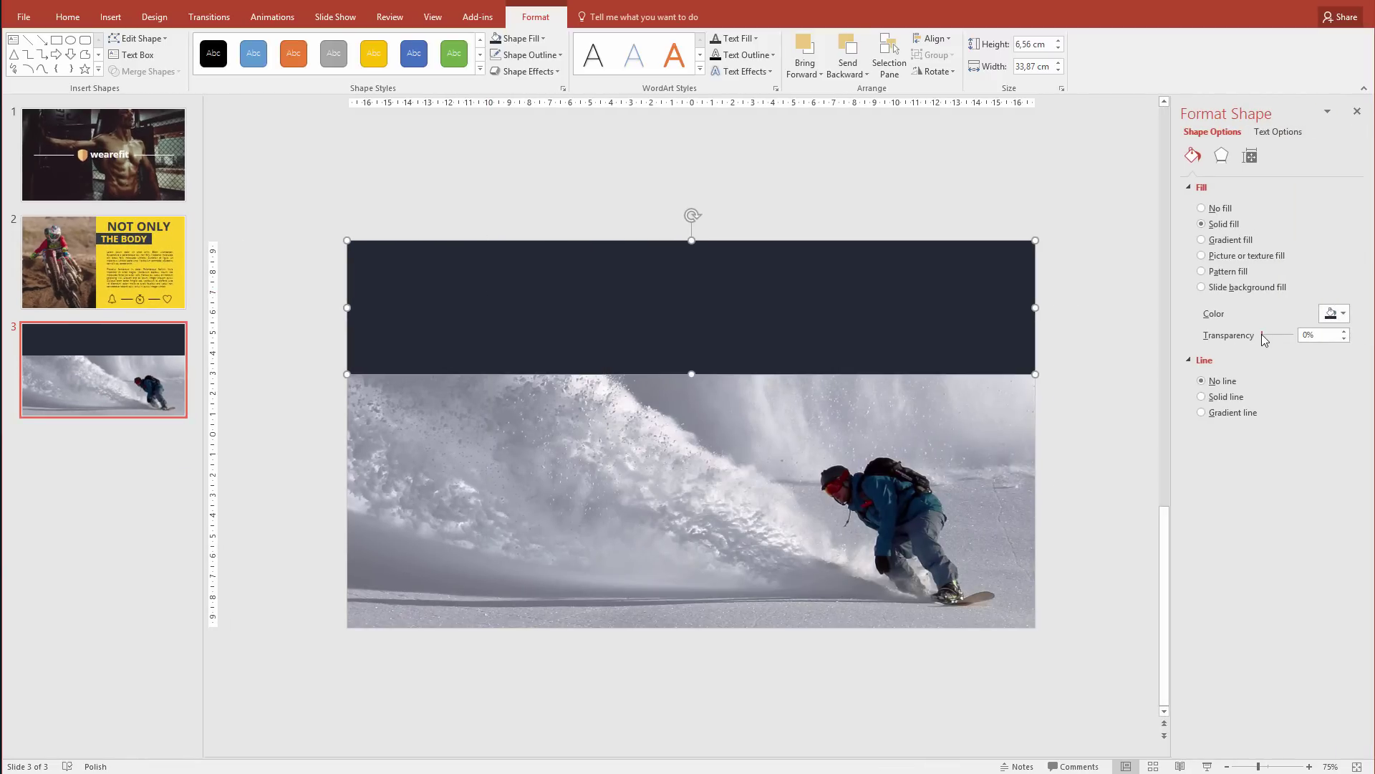
pyautogui.moveTo(1262, 334)
pyautogui.mouseDown()
pyautogui.moveTo(1282, 350)
pyautogui.moveTo(1272, 342)
pyautogui.mouseUp()
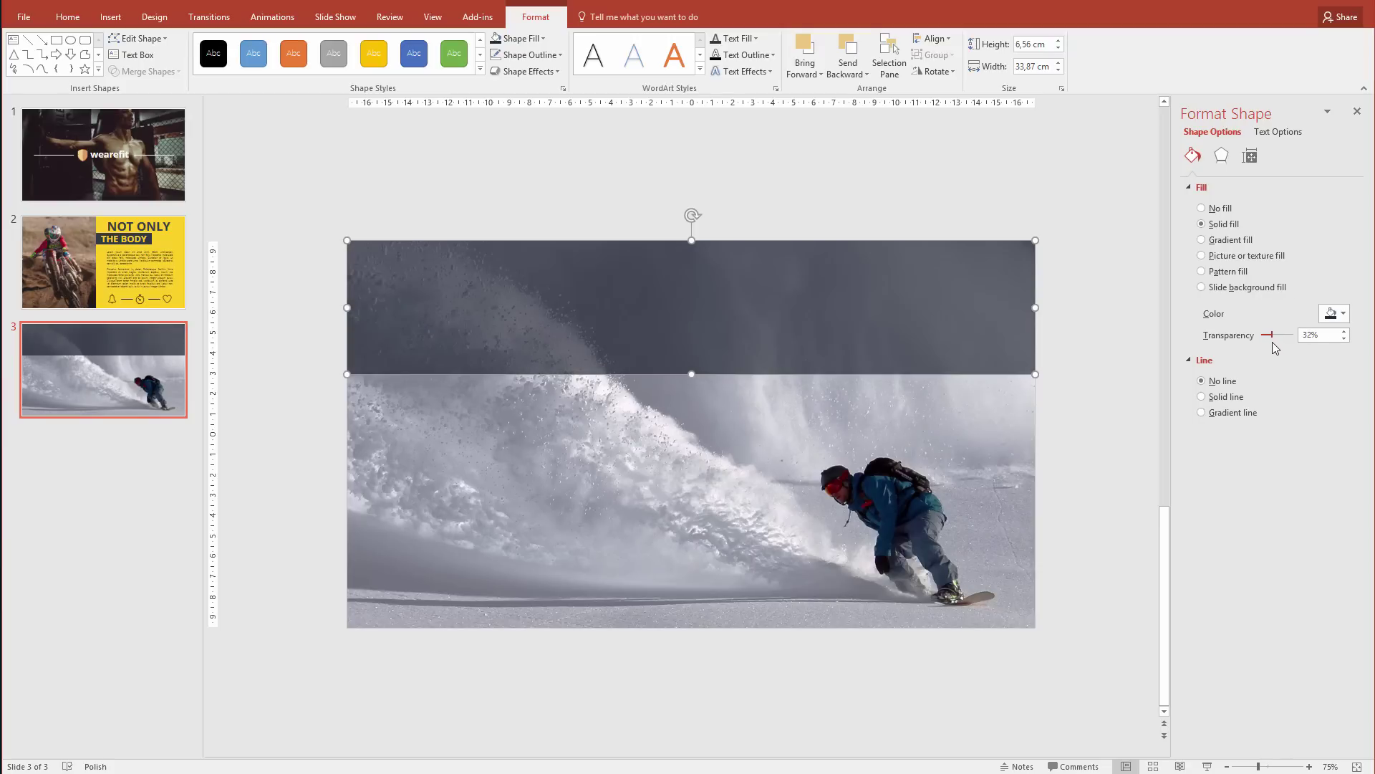
# Step: Copy the WEAREFIT title from slide 1 into the banner, unbolded and in uppercase
pyautogui.click(114, 129)
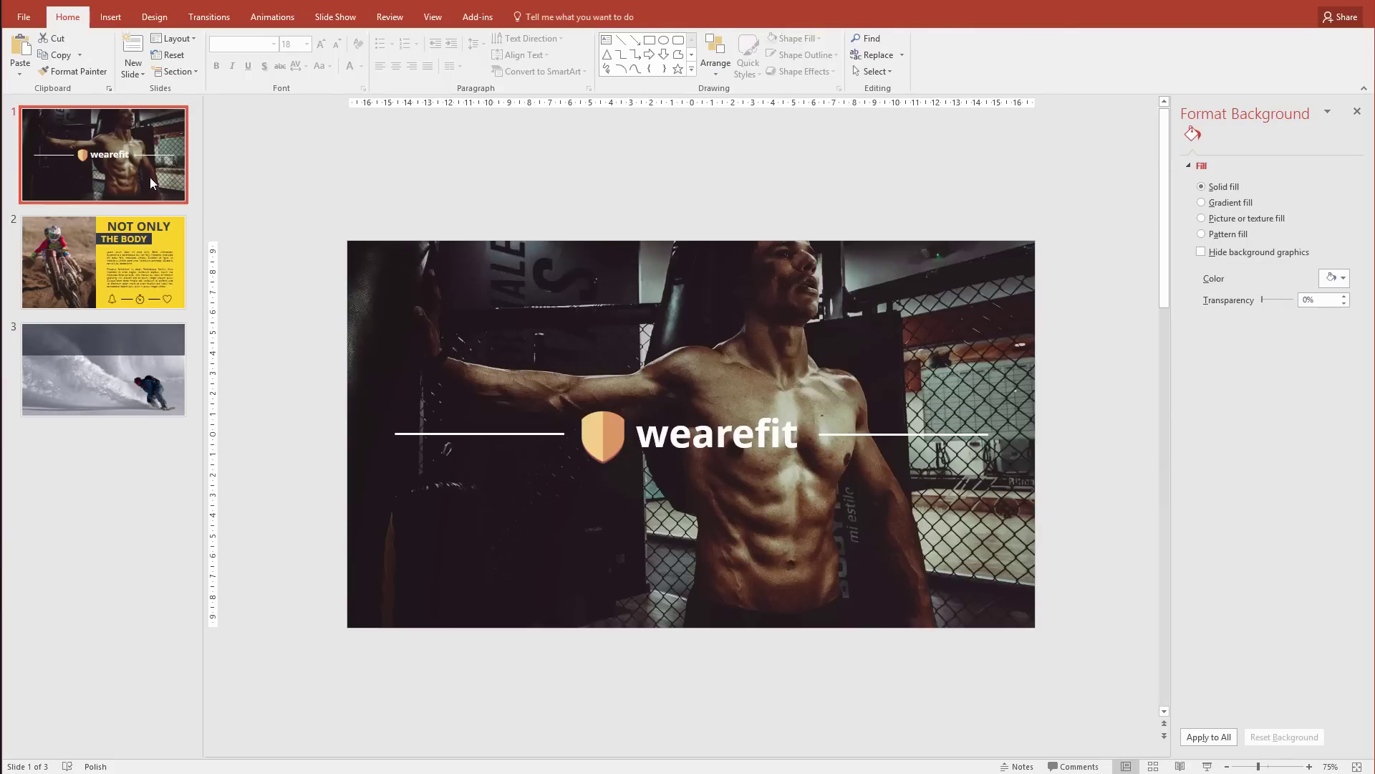
pyautogui.click(686, 417)
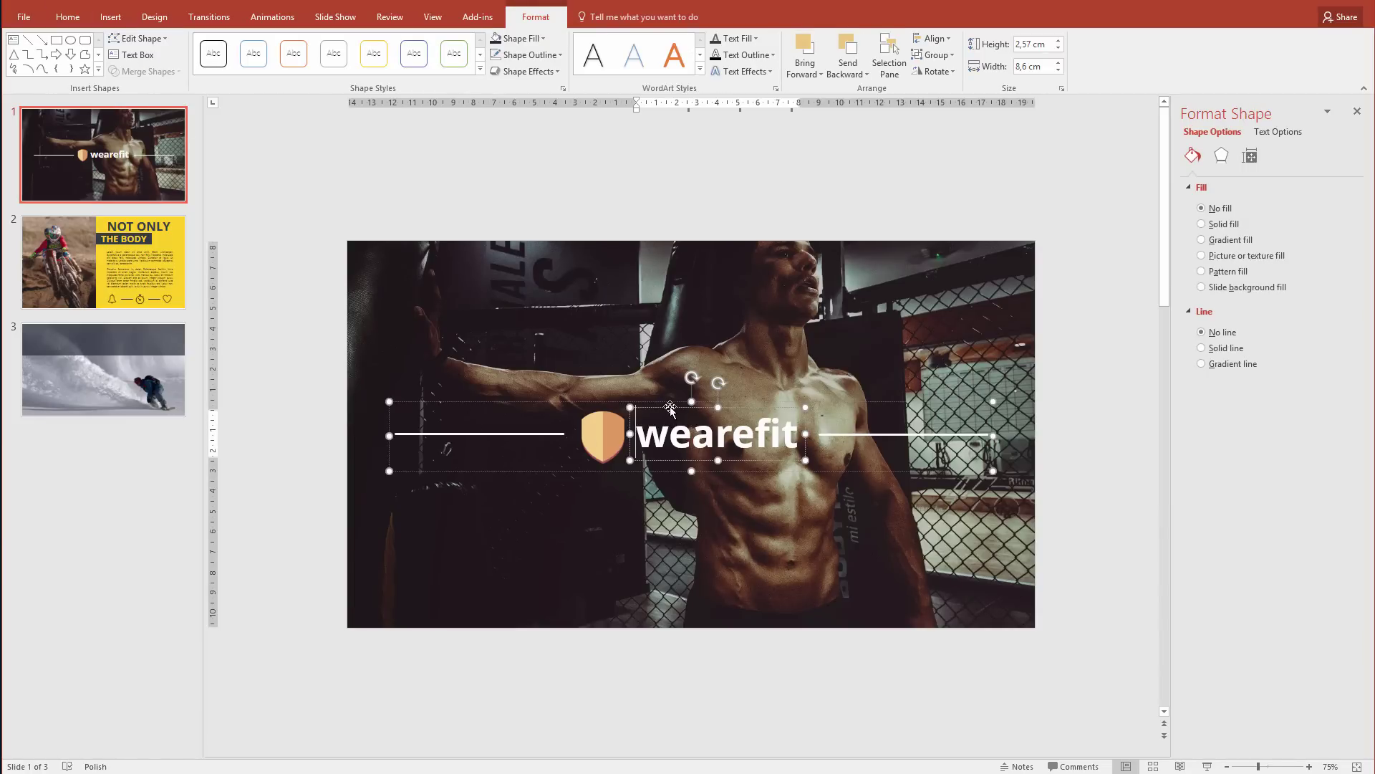
pyautogui.click(97, 376)
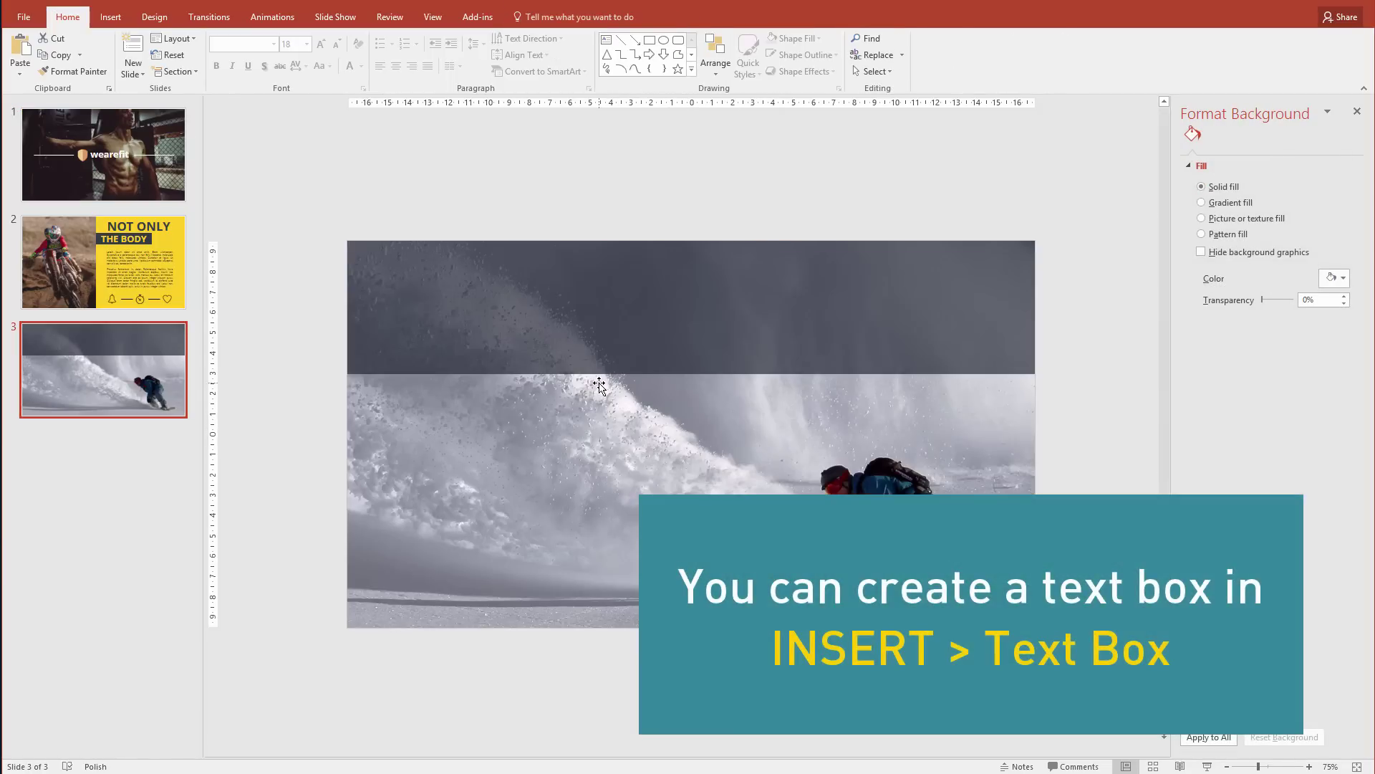
pyautogui.hotkey('ctrl', 'v')
pyautogui.moveTo(680, 409); pyautogui.dragTo(475, 242)
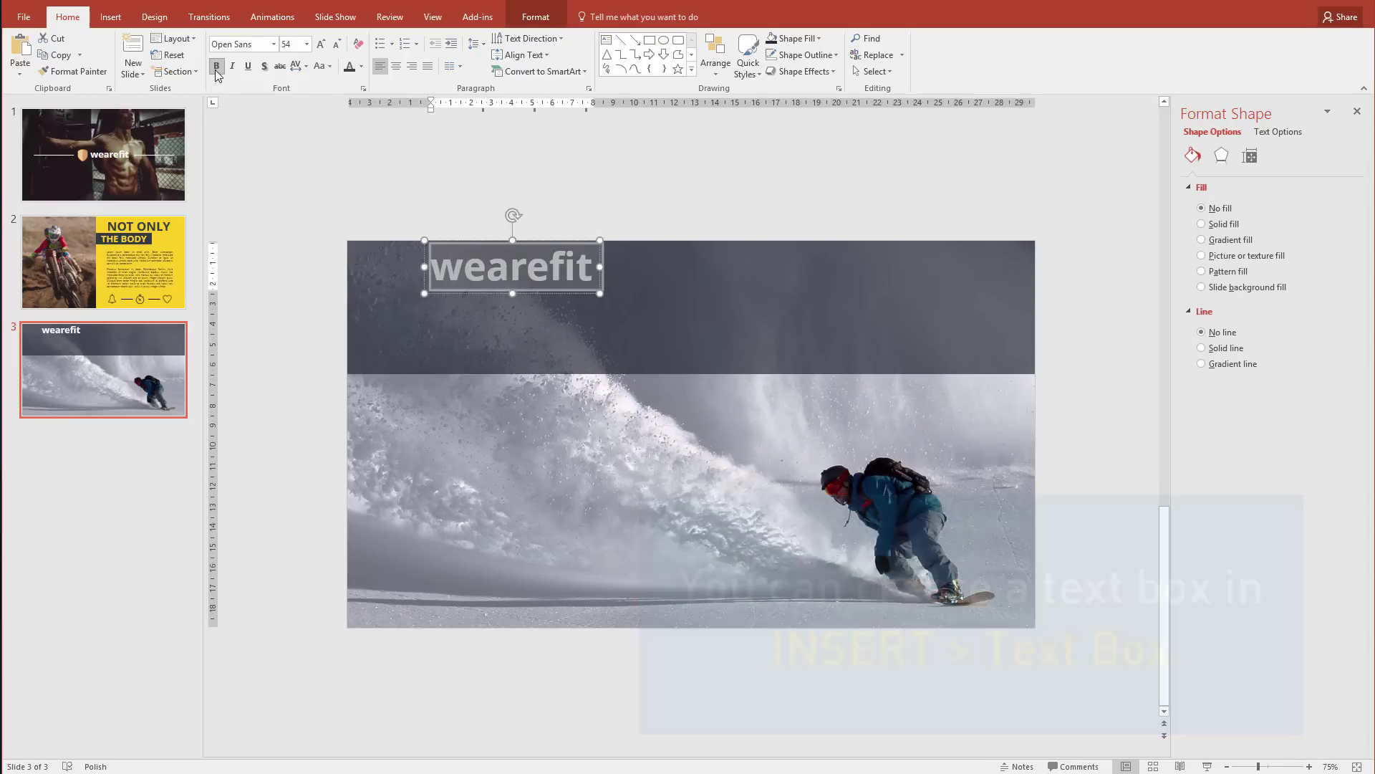
pyautogui.click(217, 71)
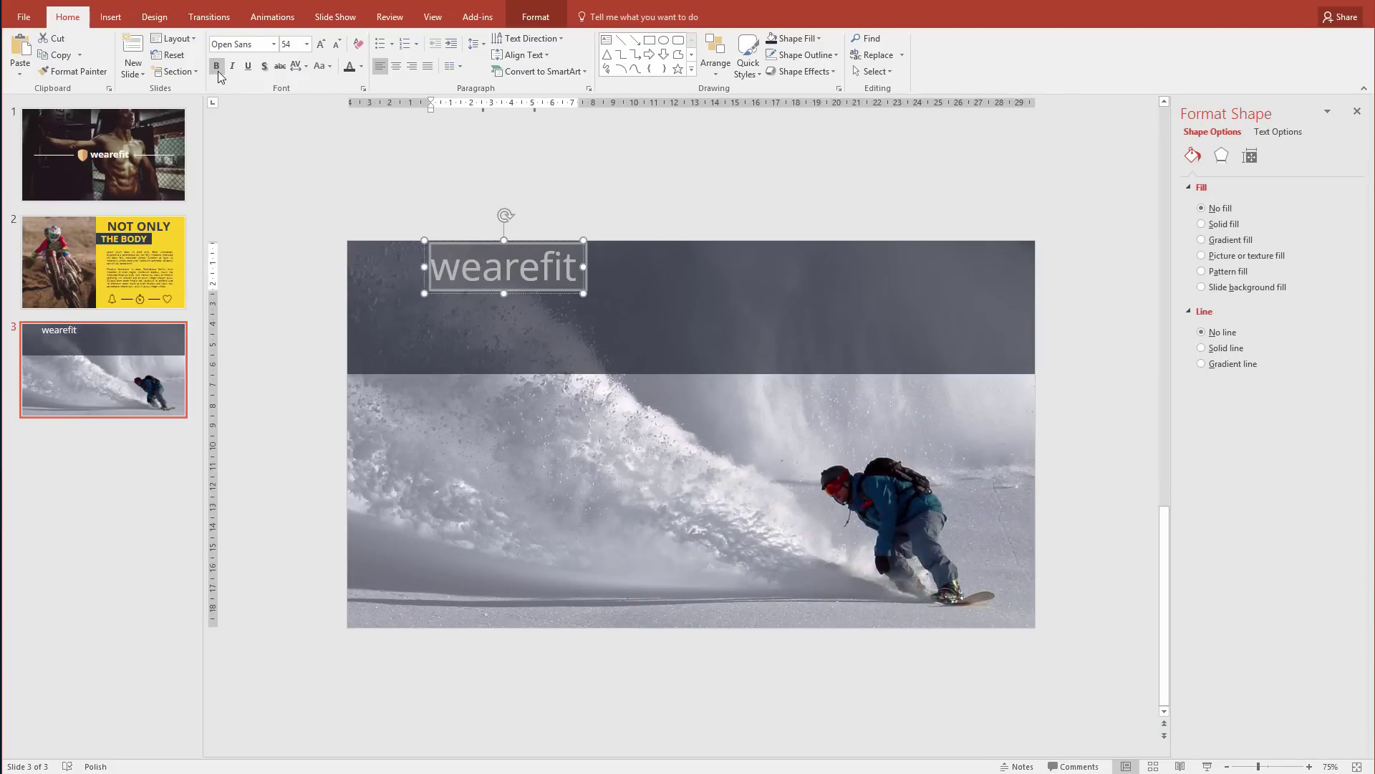
pyautogui.click(320, 68)
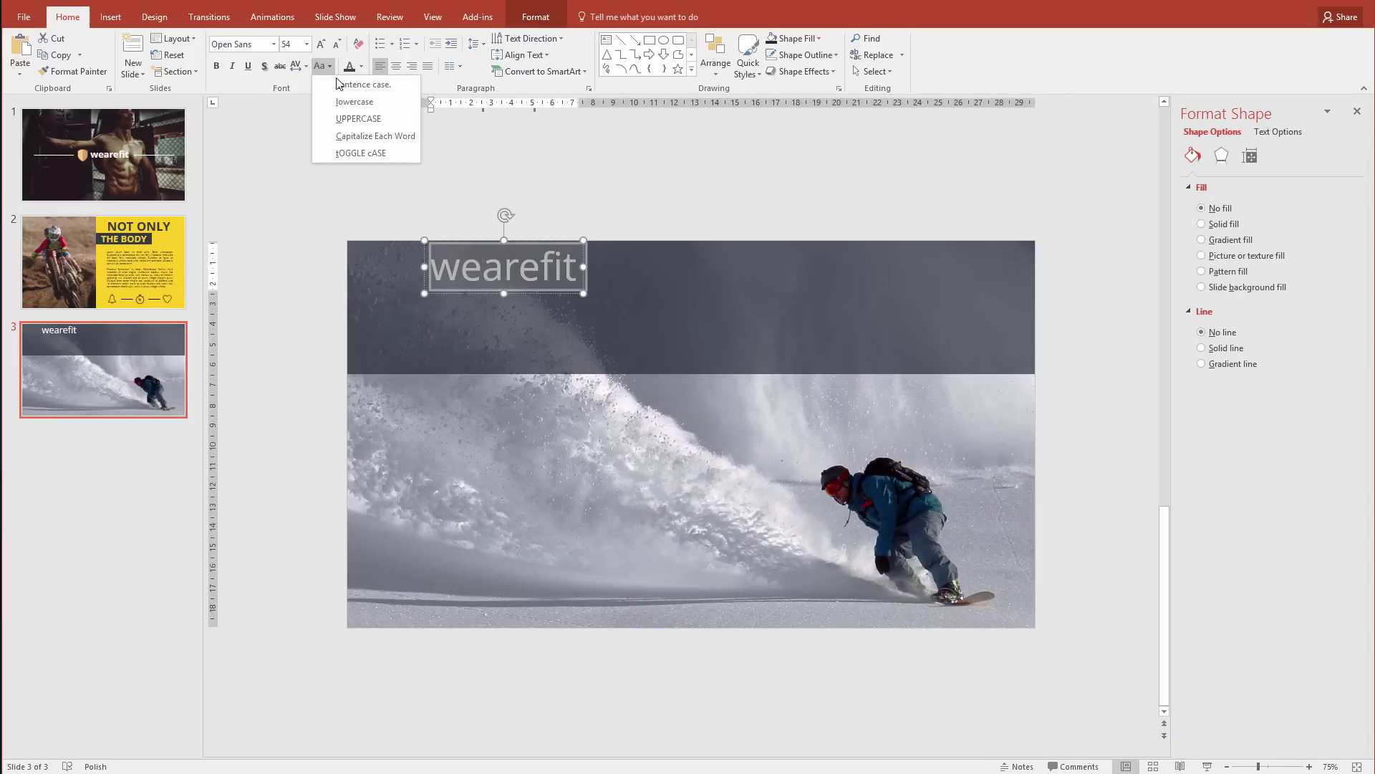
pyautogui.click(358, 119)
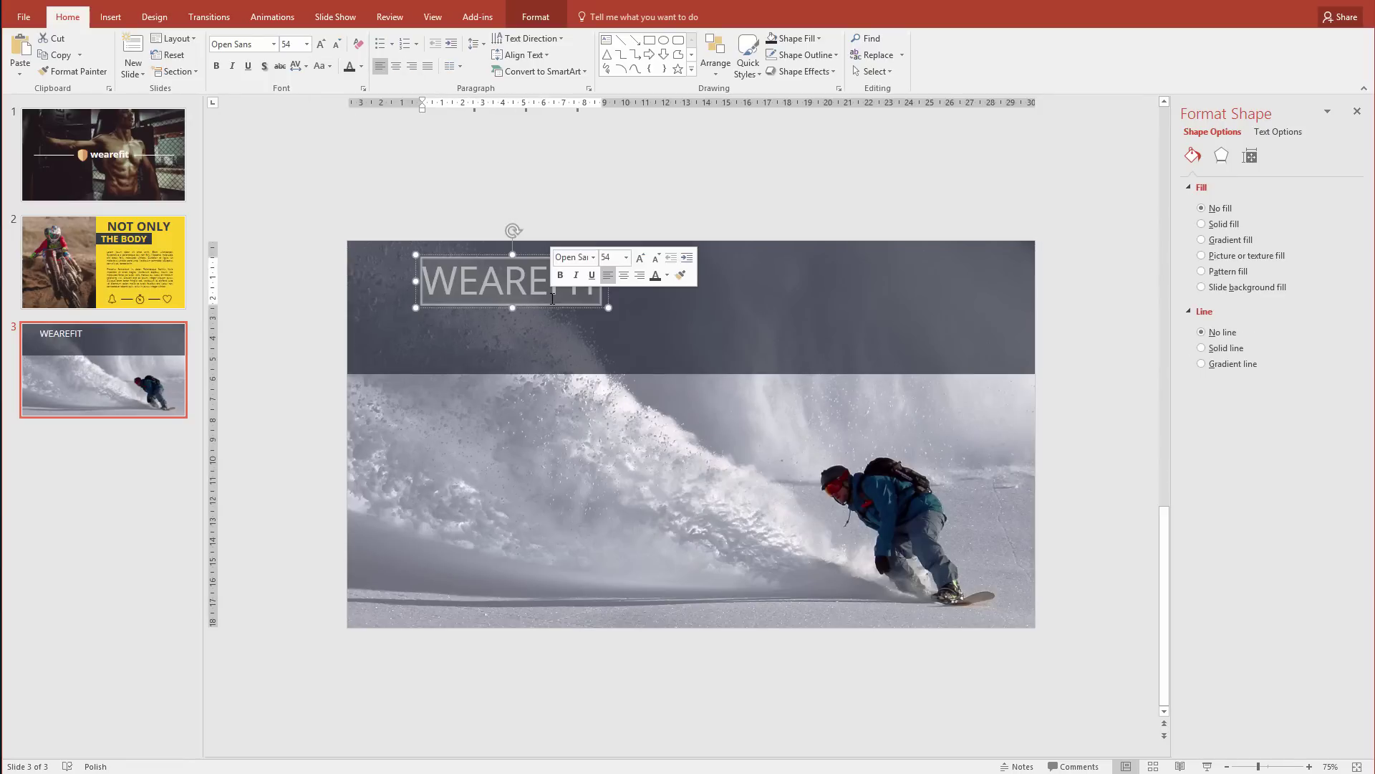
# Step: Replace the title text with 'STEPS TO A HEALTHY LIFESTYLE'
pyautogui.press('Delete')
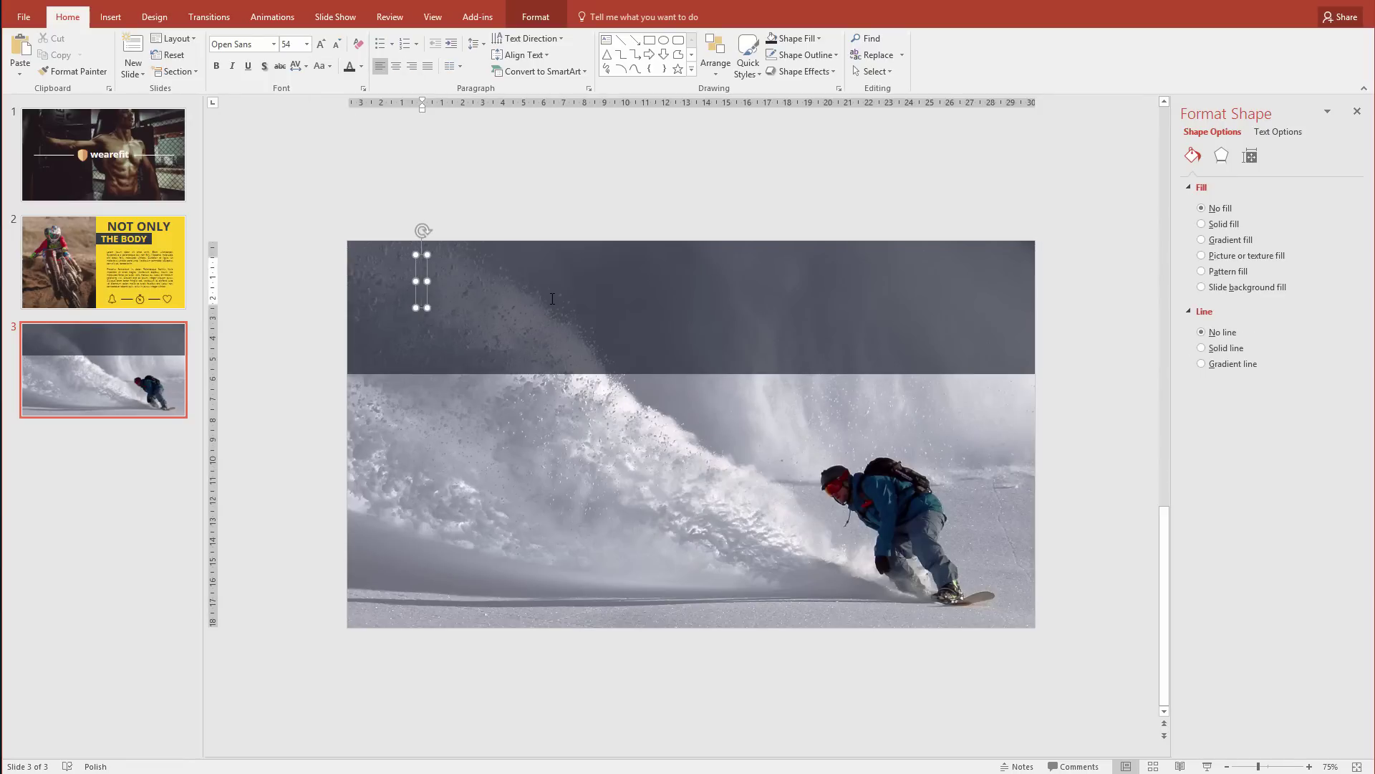
pyautogui.write('STEPS T')
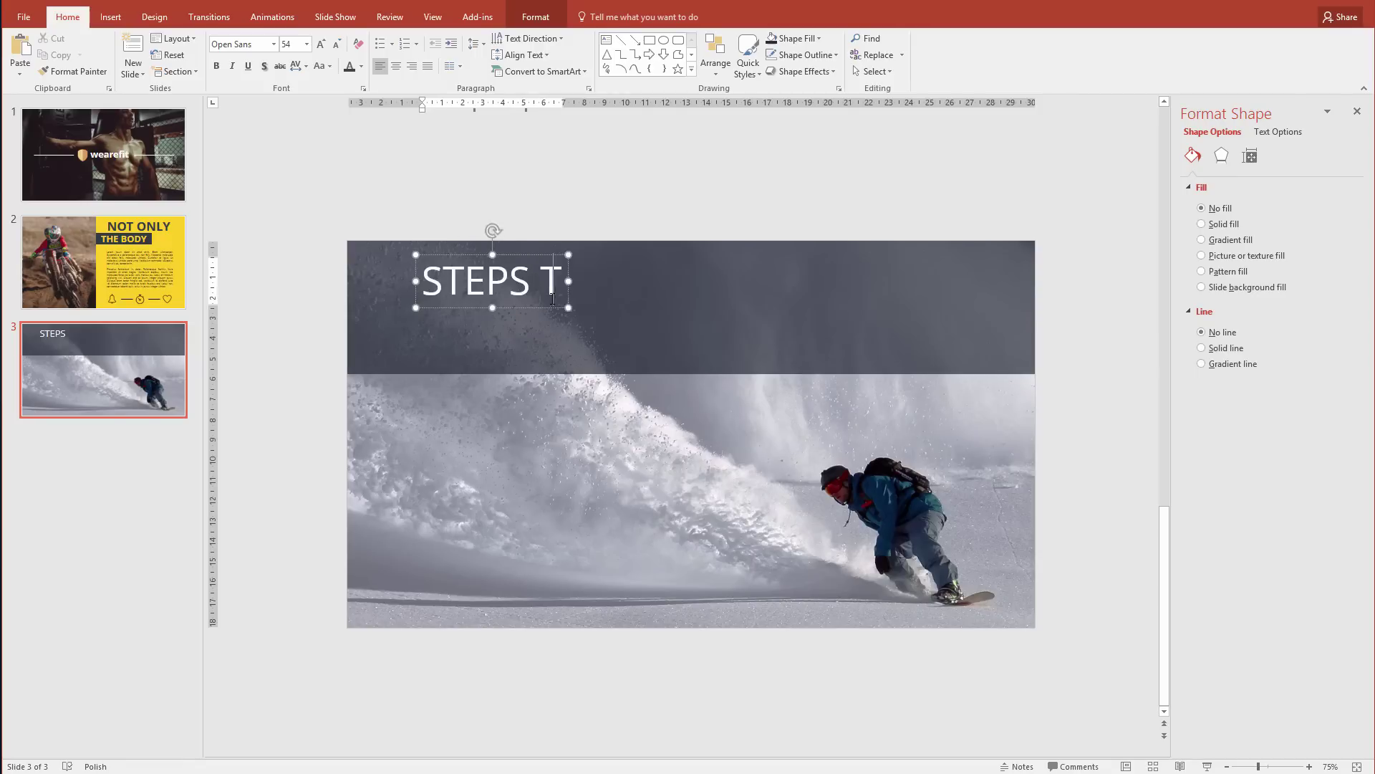
pyautogui.write('O A HEALTY')
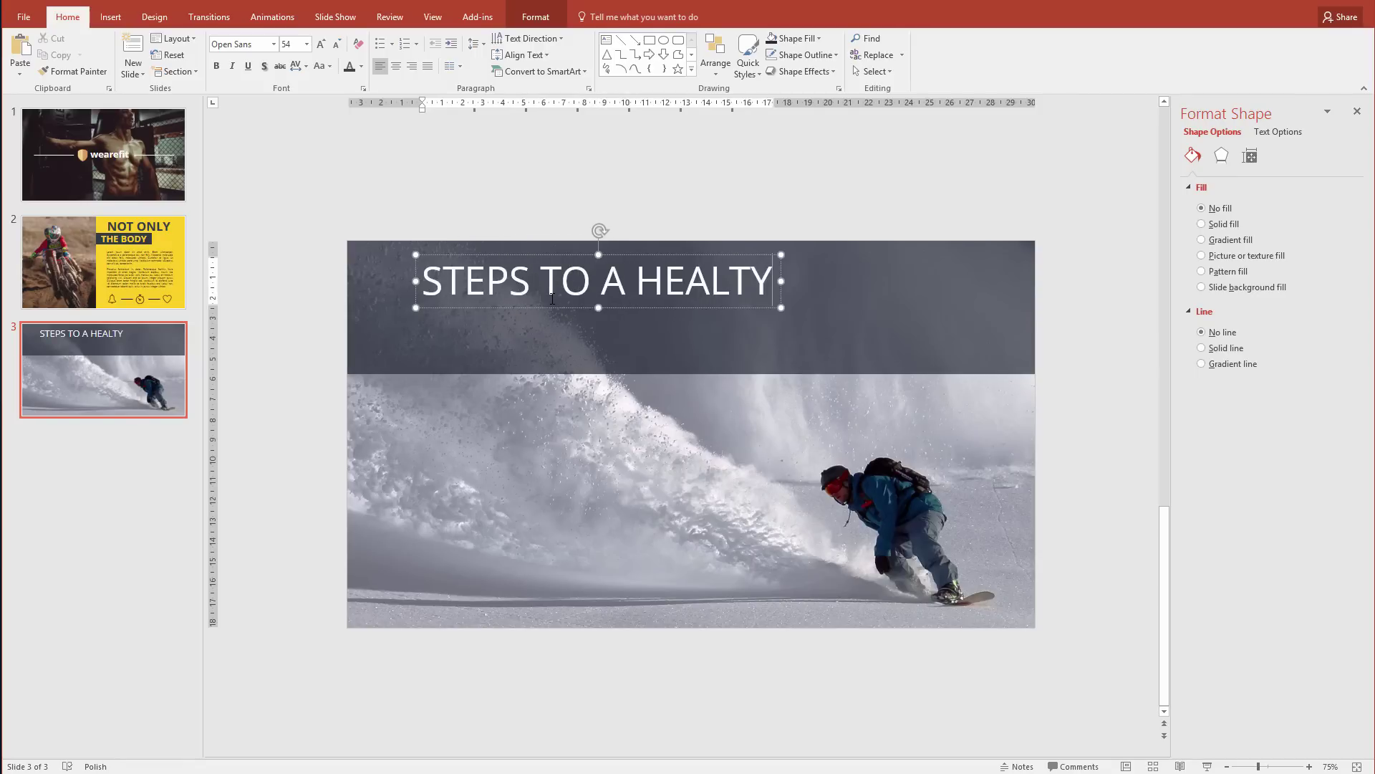
pyautogui.press('BackSpace')
pyautogui.write('HY LIFESTYLE')
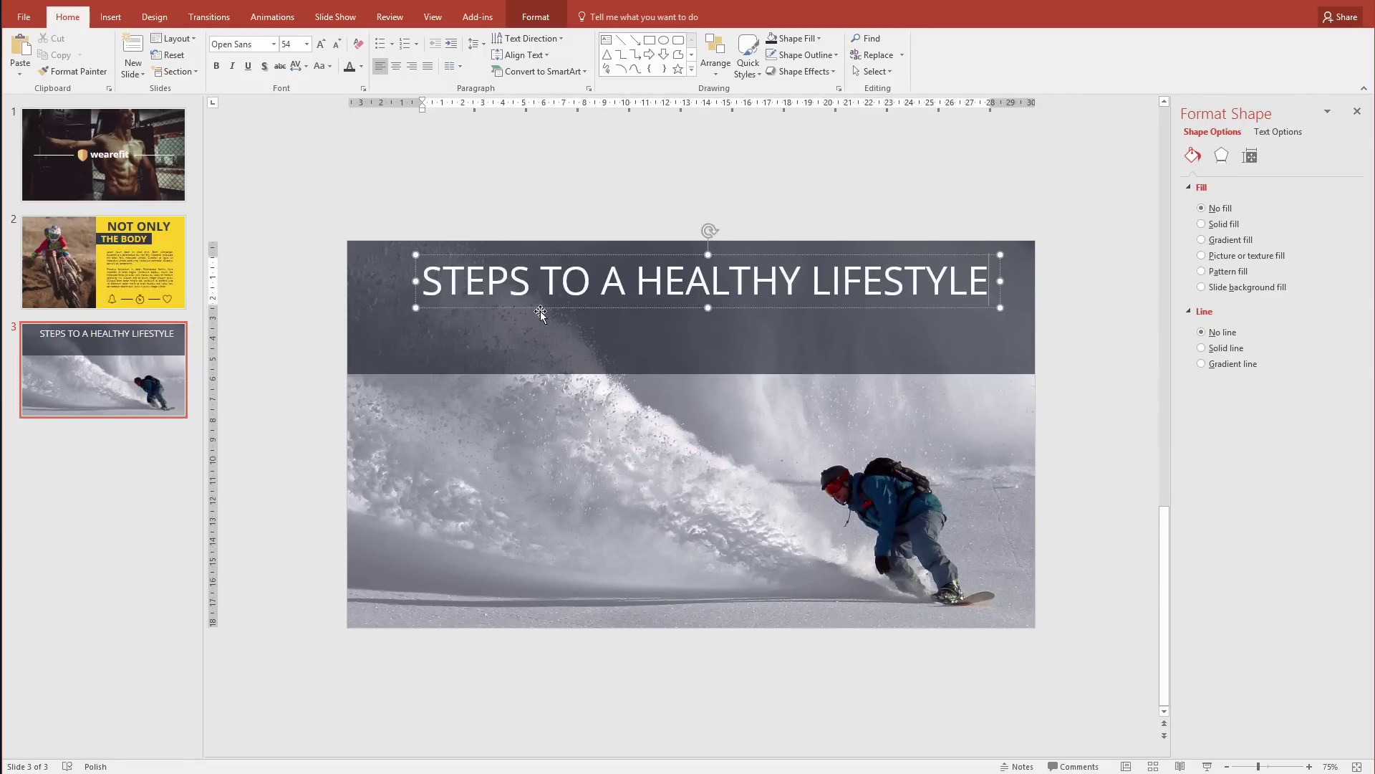
# Step: Reduce the title to 28 pt and nudge it slightly right and down
pyautogui.moveTo(548, 308); pyautogui.dragTo(507, 314)
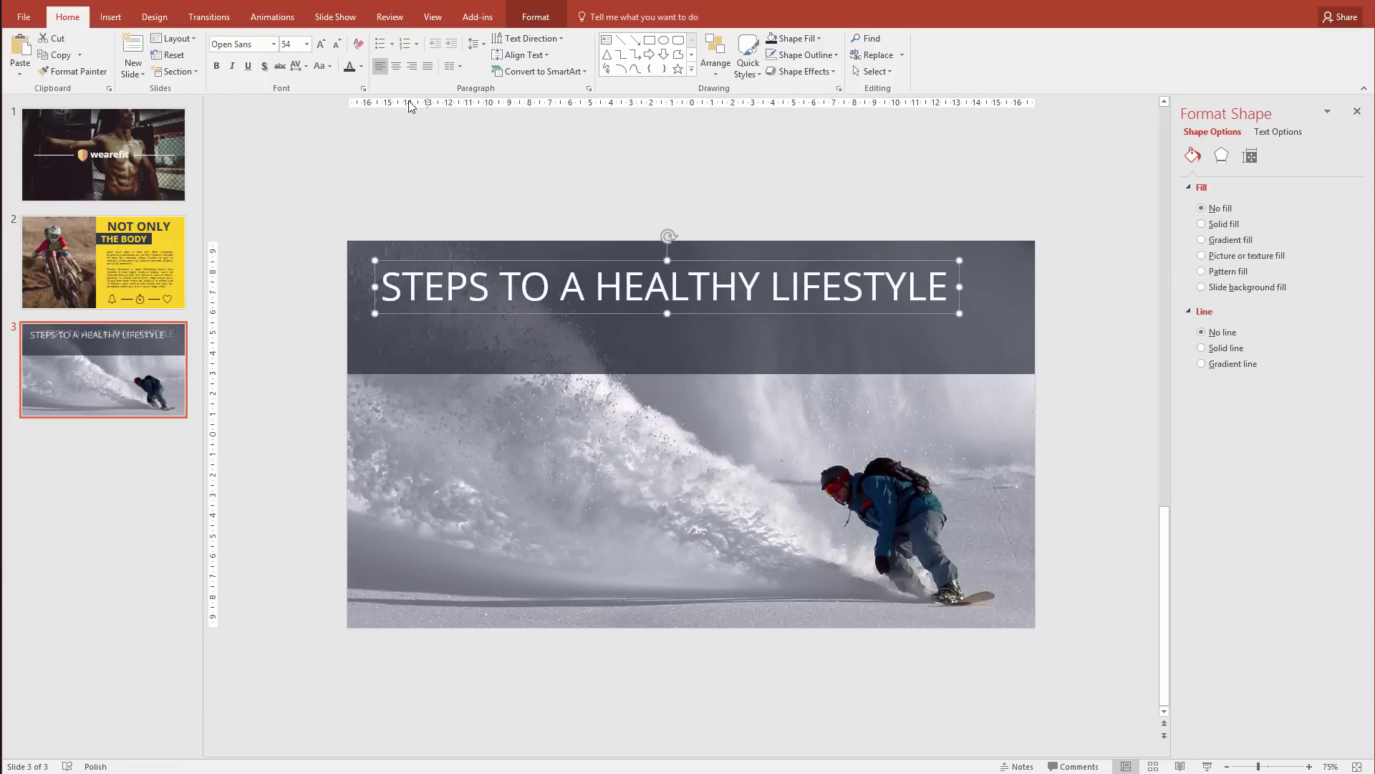
pyautogui.click(336, 45)
pyautogui.click(336, 45)
pyautogui.click(336, 44)
pyautogui.click(336, 44)
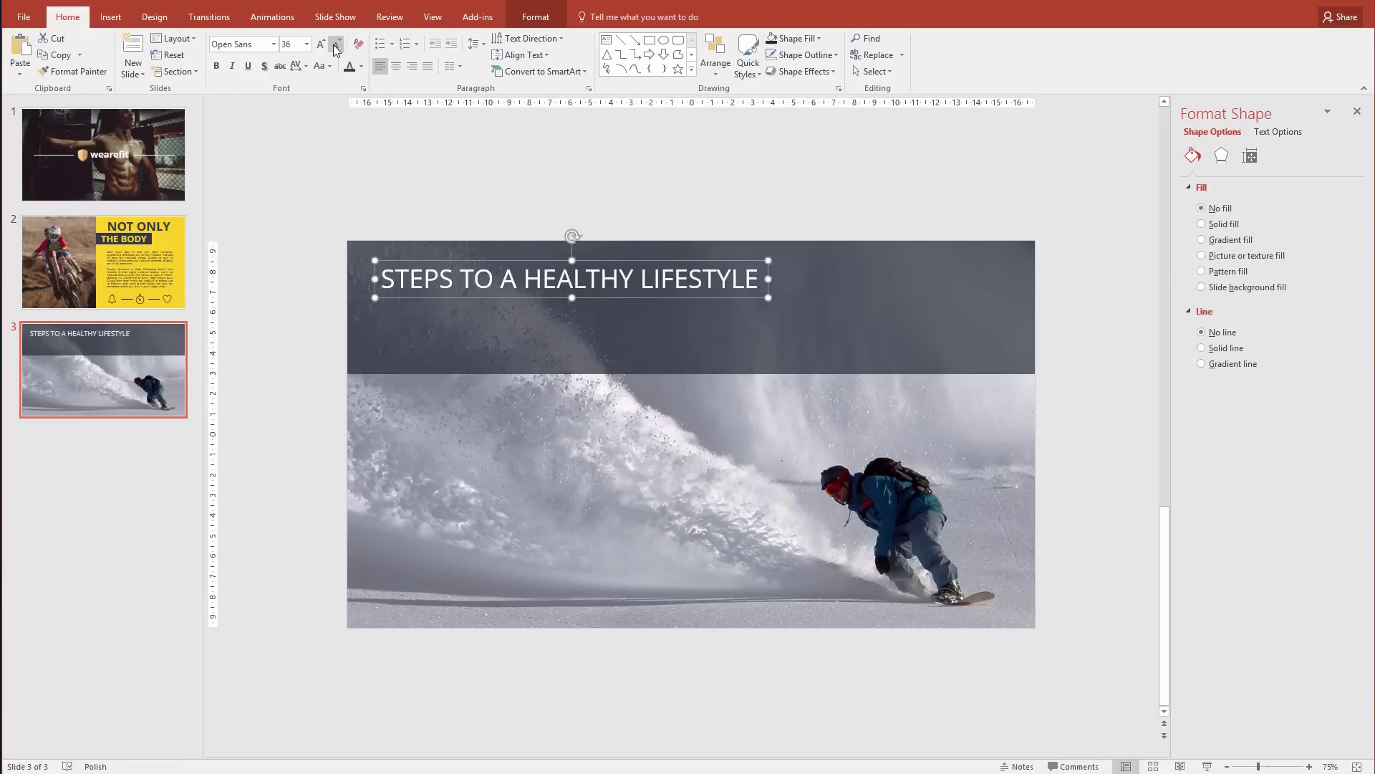
pyautogui.click(336, 45)
pyautogui.click(336, 44)
pyautogui.moveTo(447, 290); pyautogui.dragTo(457, 294)
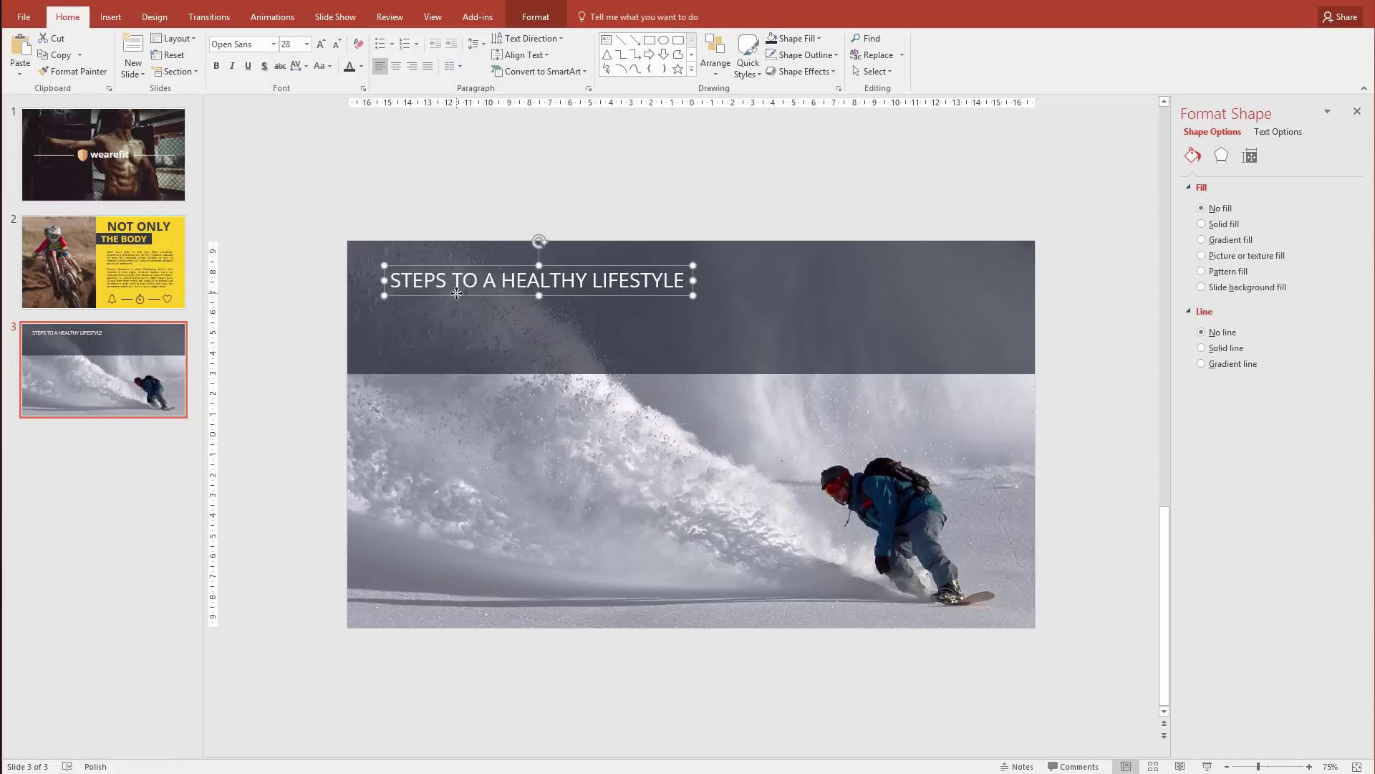
# Step: Duplicate the title below itself as sentence-case 'Steps to a healthy lifestyle'
pyautogui.moveTo(568, 293); pyautogui.dragTo(568, 335)
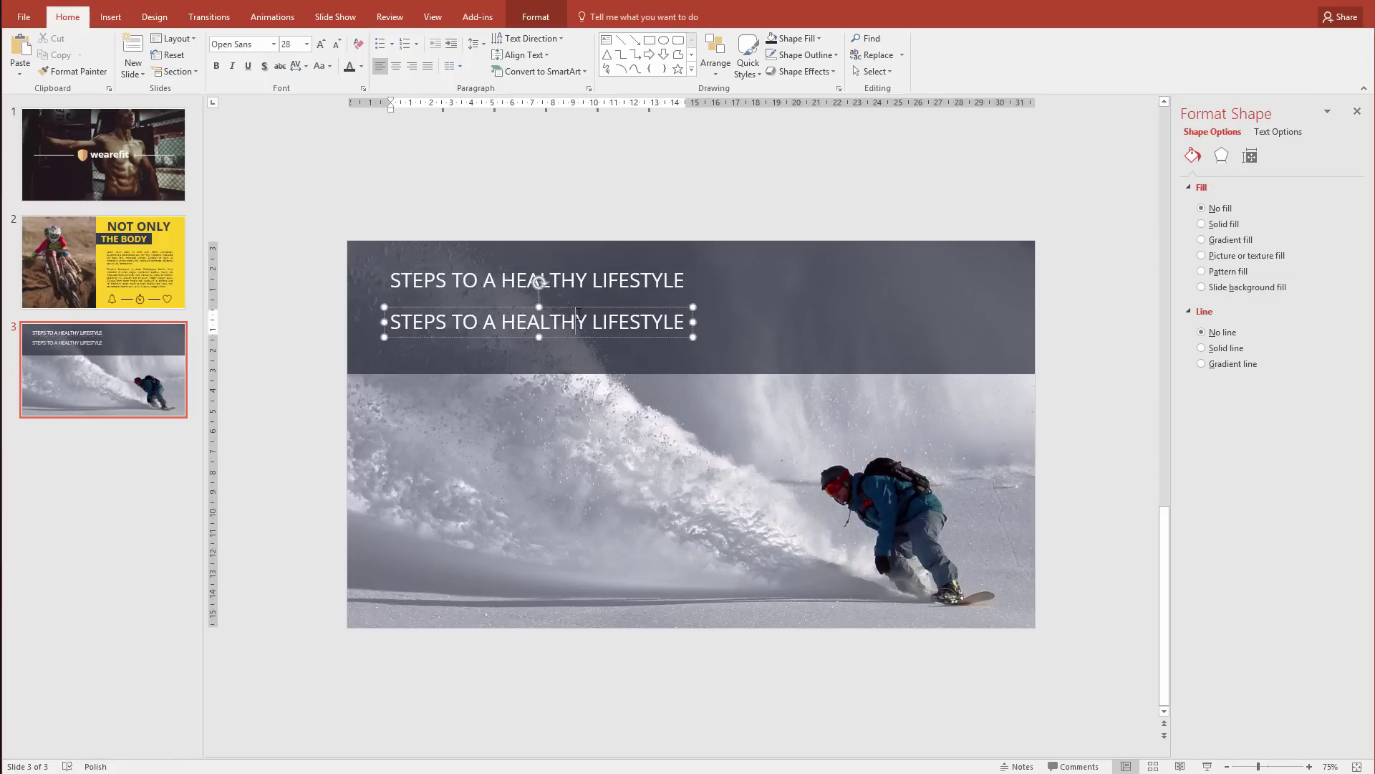
pyautogui.click(326, 65)
pyautogui.click(337, 115)
pyautogui.moveTo(400, 322); pyautogui.dragTo(383, 317)
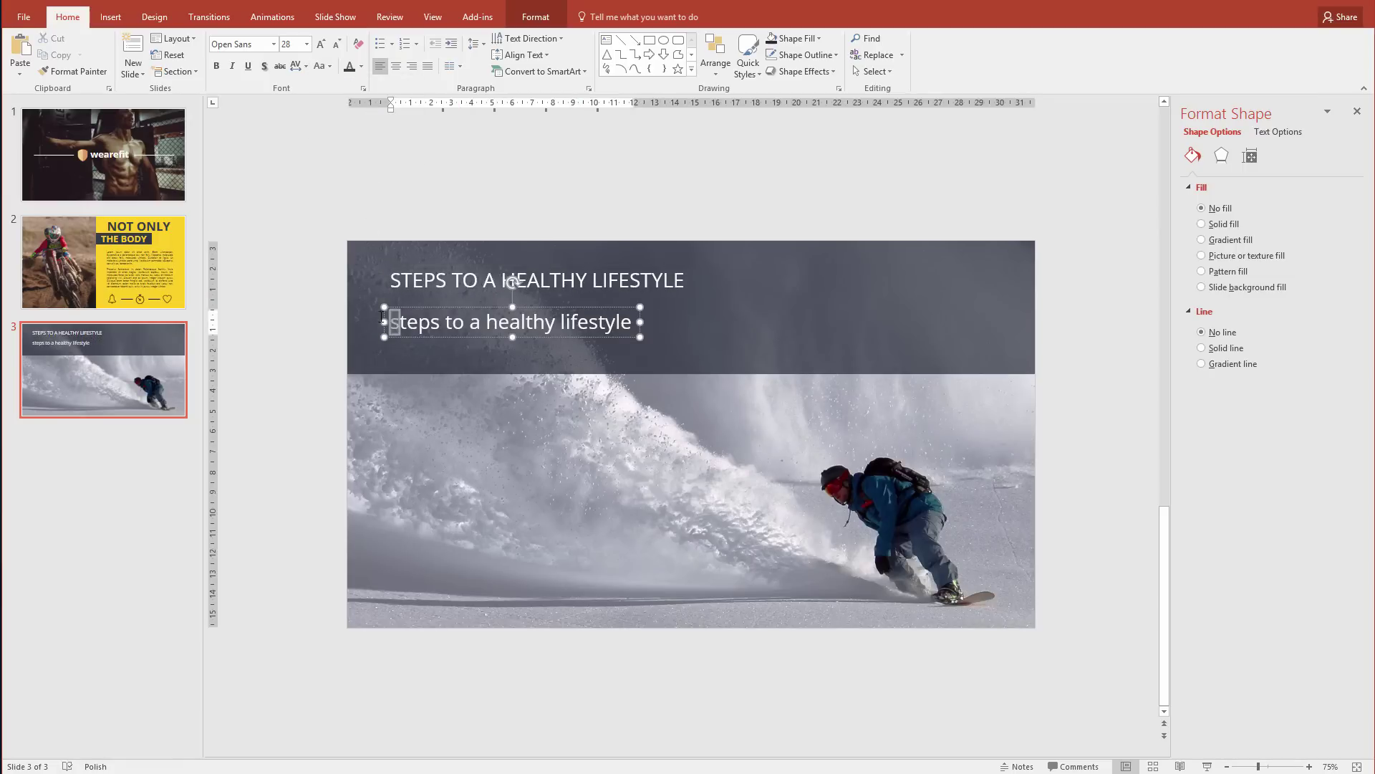
pyautogui.write('S')
# Step: Repeat the subtitle text several times and set it to 14 pt
pyautogui.click(634, 321)
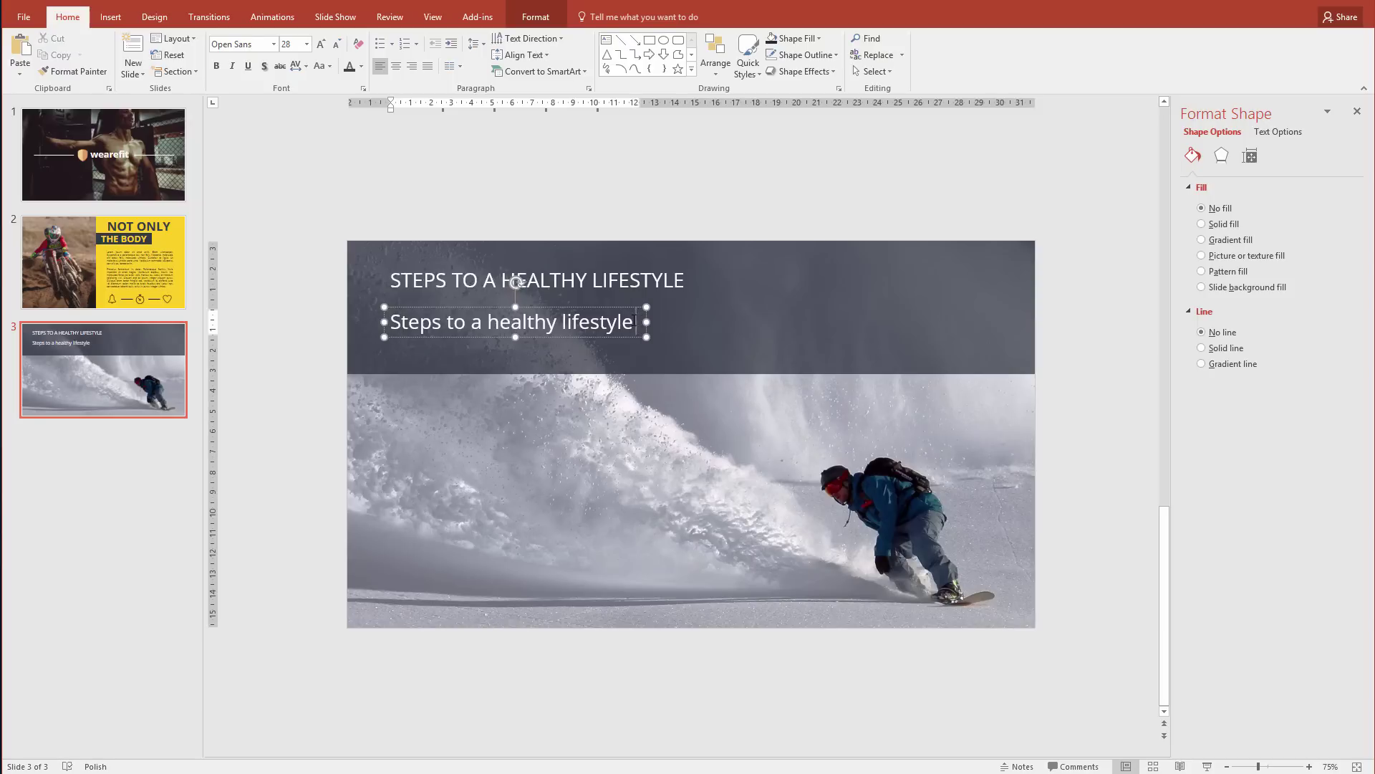
pyautogui.hotkey('ctrl', 'a')
pyautogui.hotkey('ctrl', 'c')
pyautogui.hotkey('ctrl', 'v')
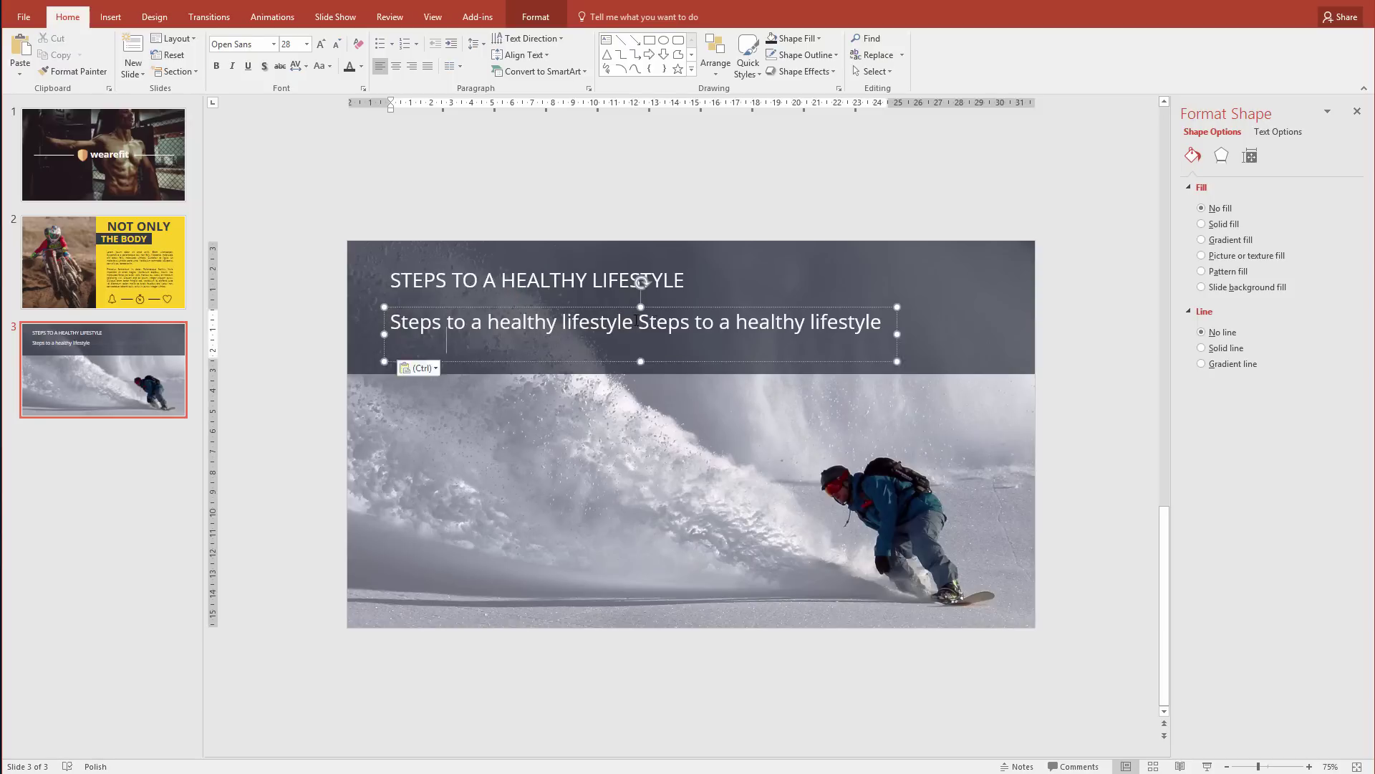
pyautogui.hotkey('ctrl', 'v')
pyautogui.hotkey('ctrl', 'v')
pyautogui.hotkey('ctrl', 'v')
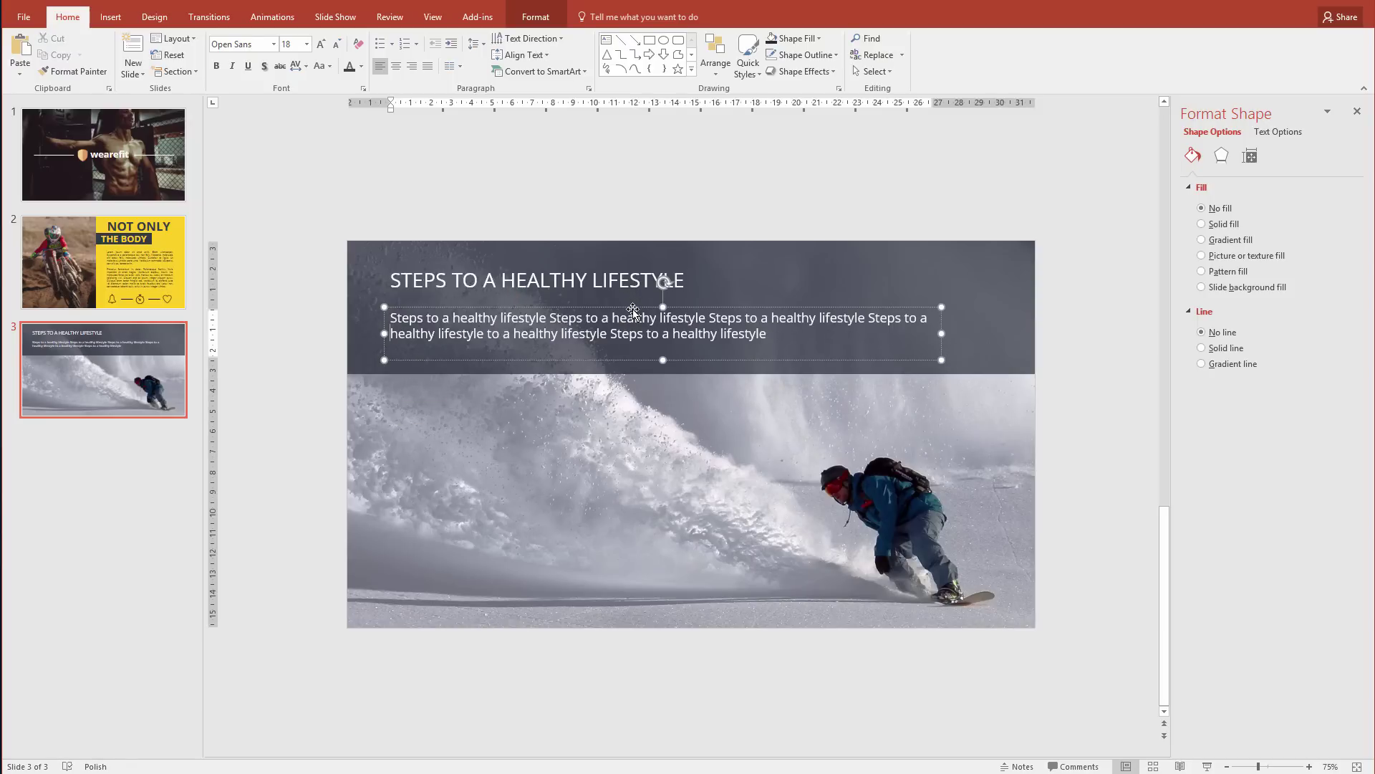
pyautogui.press('Escape')
pyautogui.click(336, 44)
pyautogui.click(336, 44)
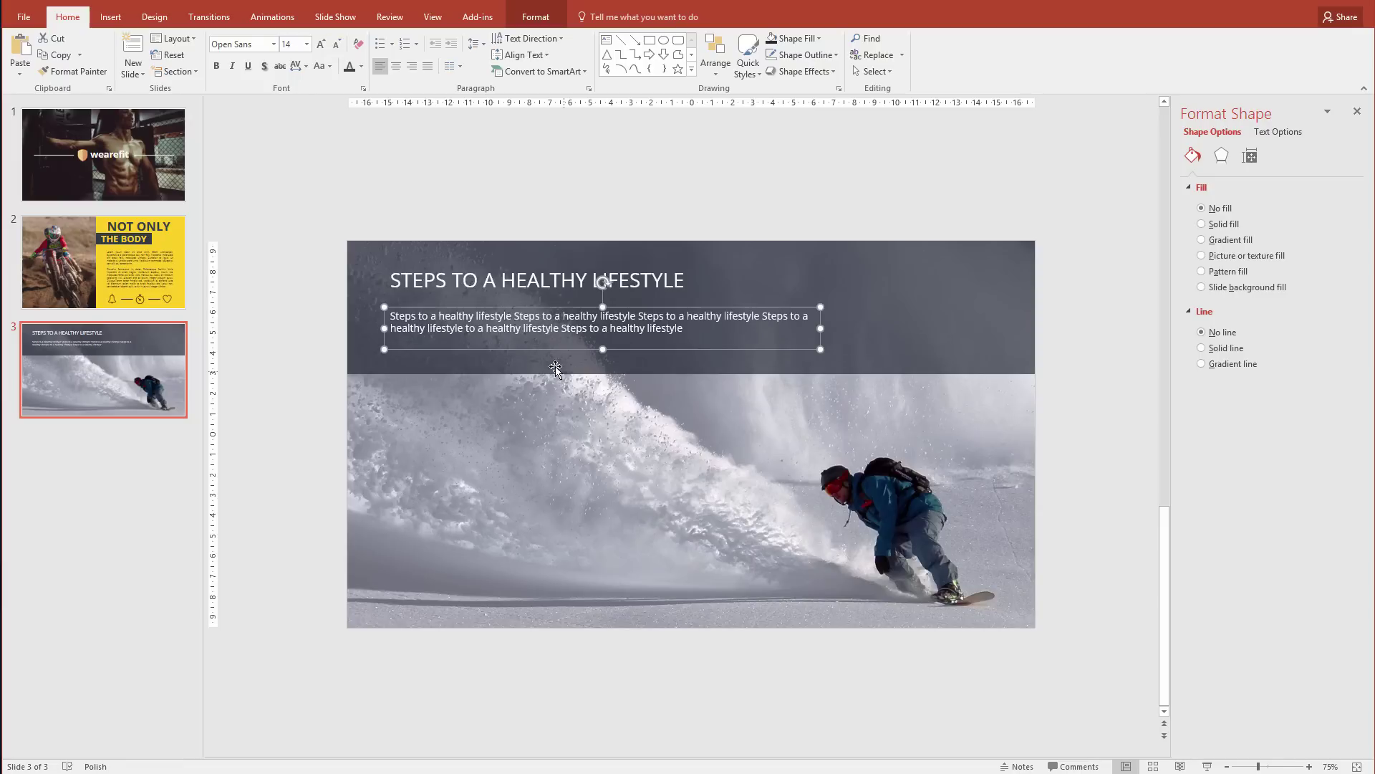
# Step: Raise the dark header band's bottom edge slightly to shorten it
pyautogui.click(543, 345)
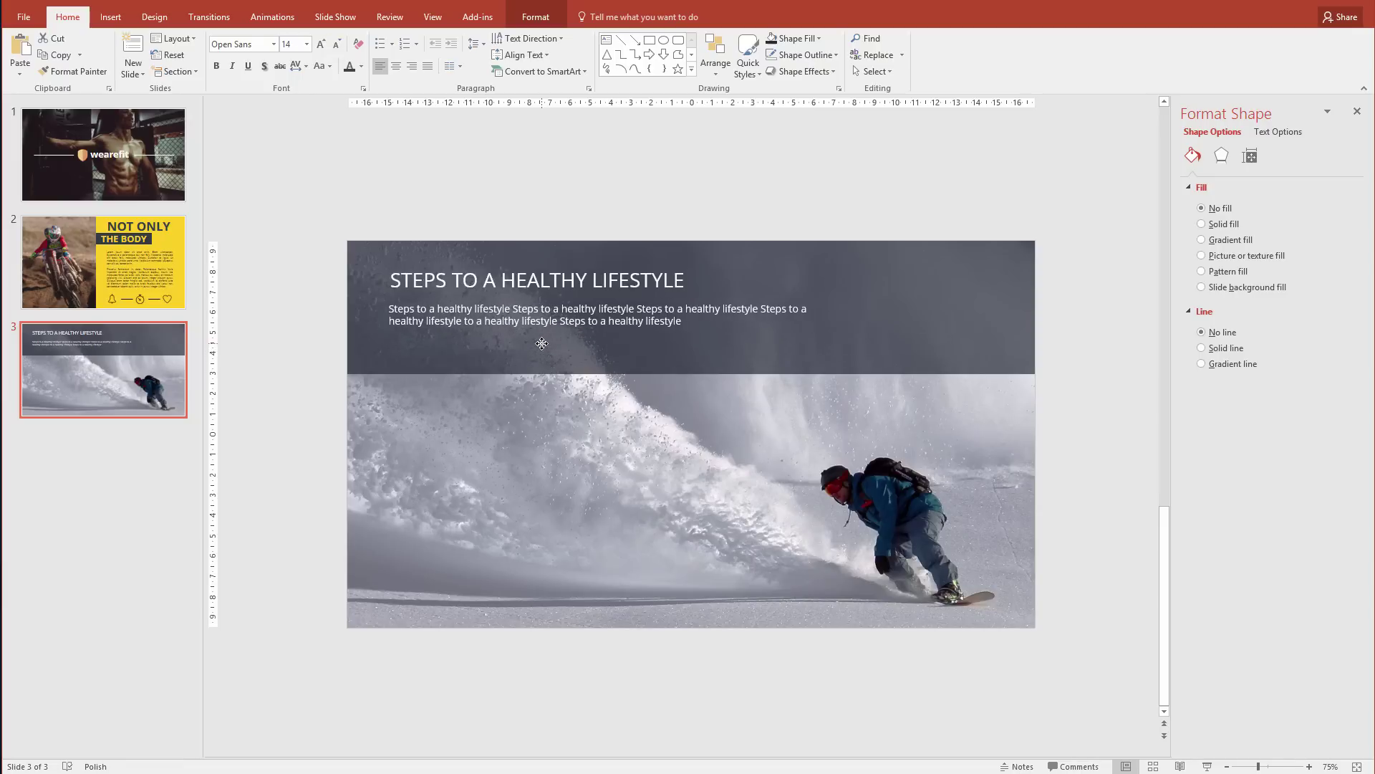
pyautogui.click(541, 343)
pyautogui.click(541, 374)
pyautogui.click(542, 358)
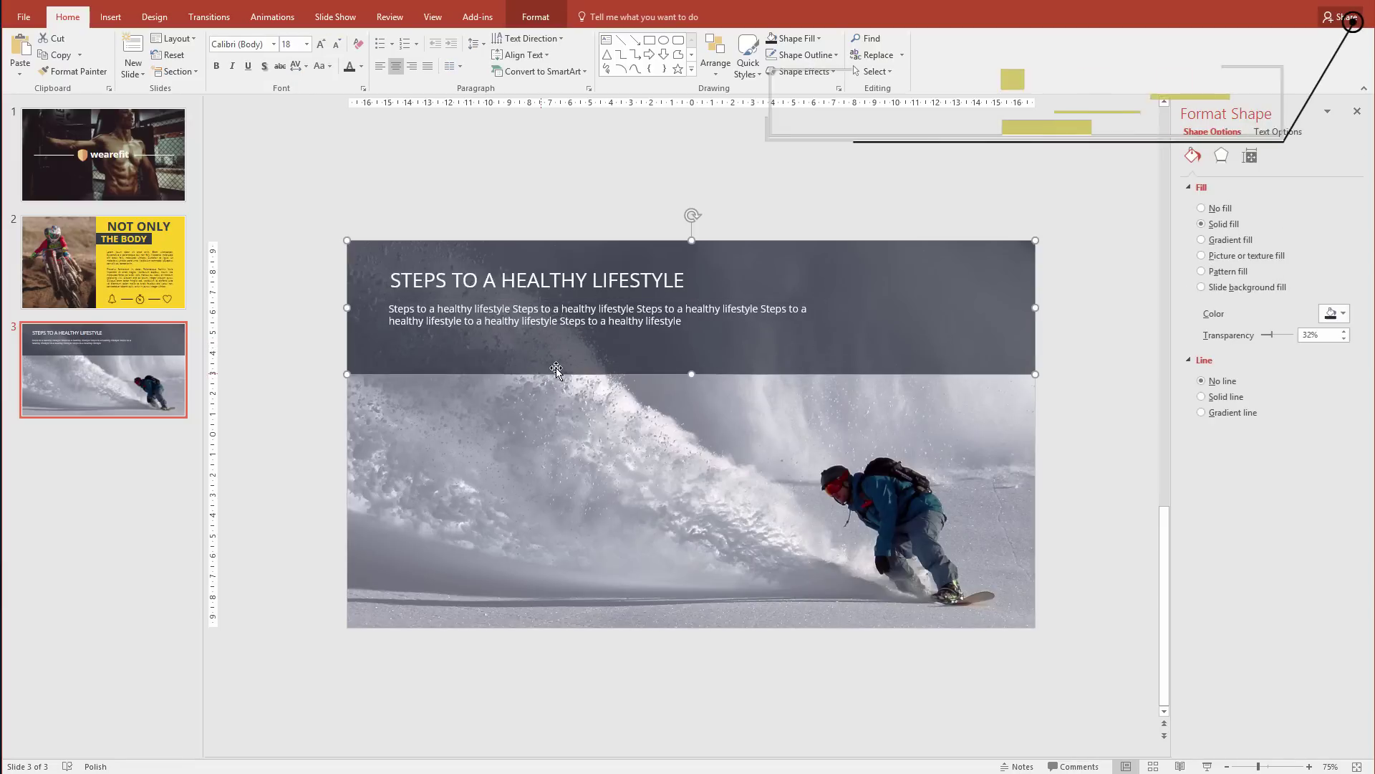
pyautogui.moveTo(691, 373); pyautogui.dragTo(689, 363)
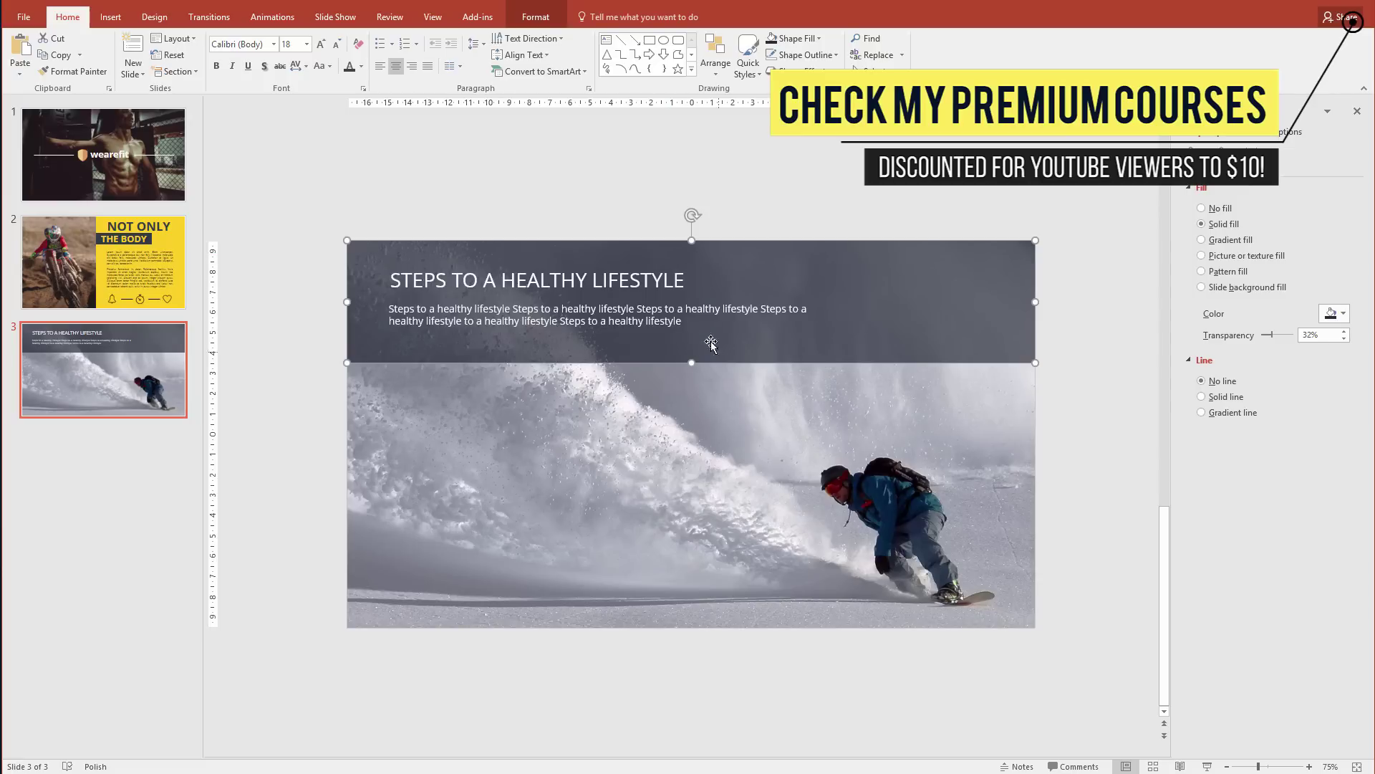
pyautogui.click(596, 512)
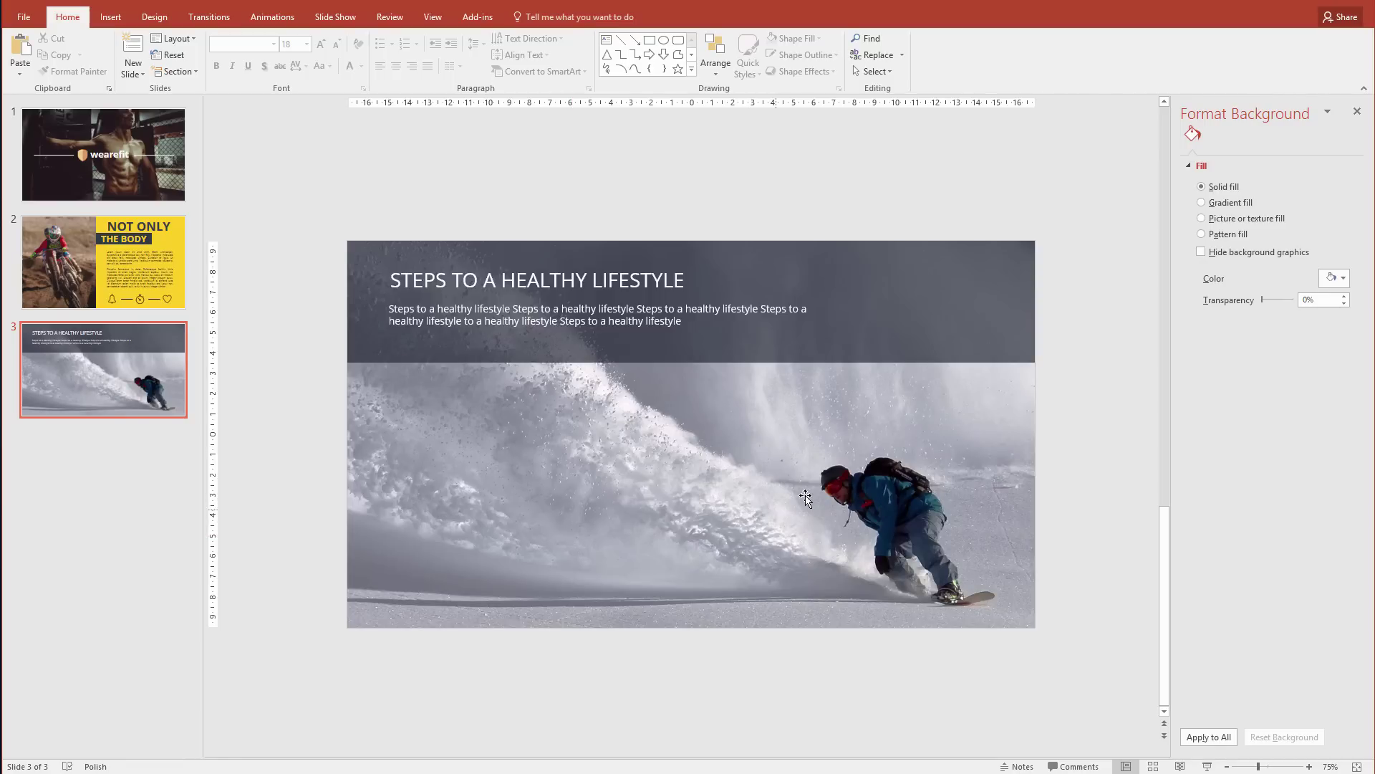
# Step: Draw a round diagonal corner rectangle over the lower-left of the photo
pyautogui.click(111, 17)
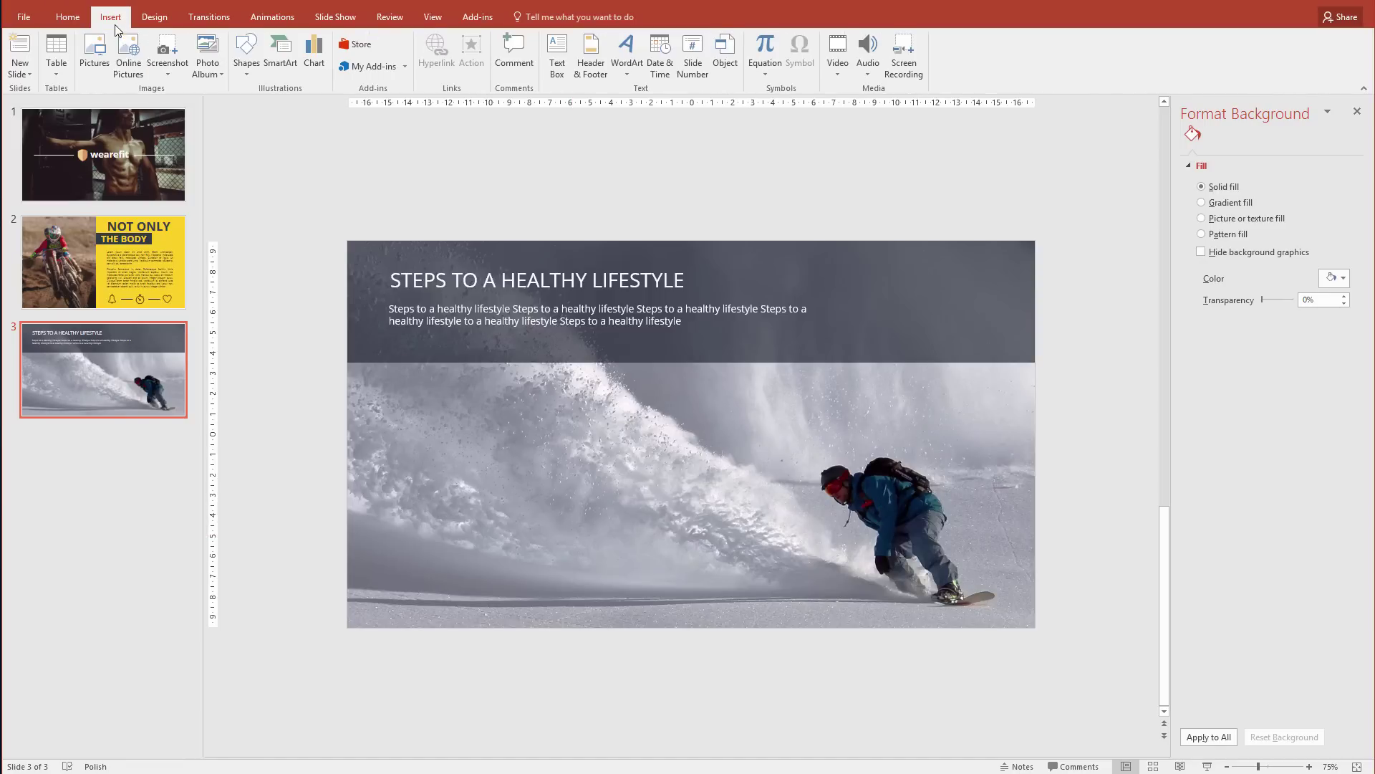
pyautogui.click(246, 52)
pyautogui.click(245, 51)
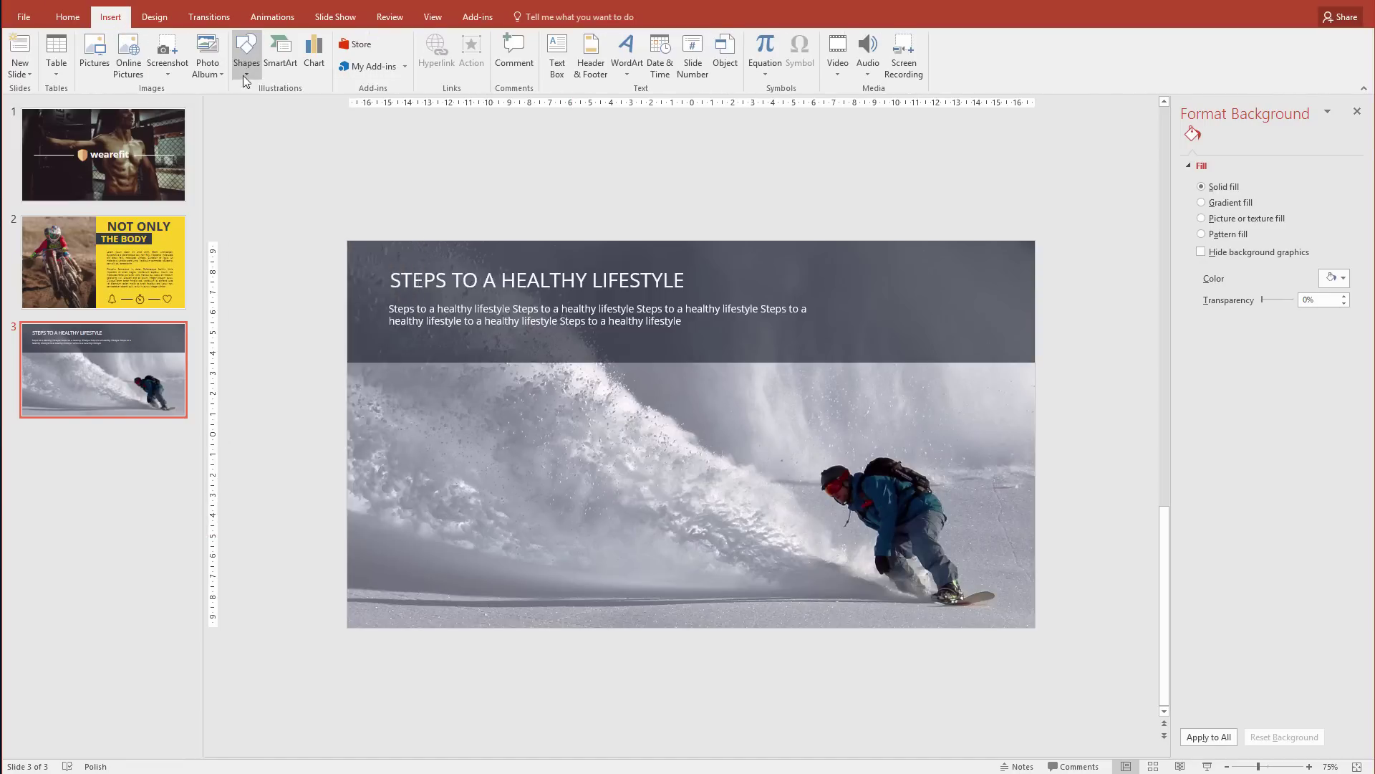
pyautogui.click(245, 51)
pyautogui.click(356, 181)
pyautogui.moveTo(421, 409); pyautogui.dragTo(554, 570)
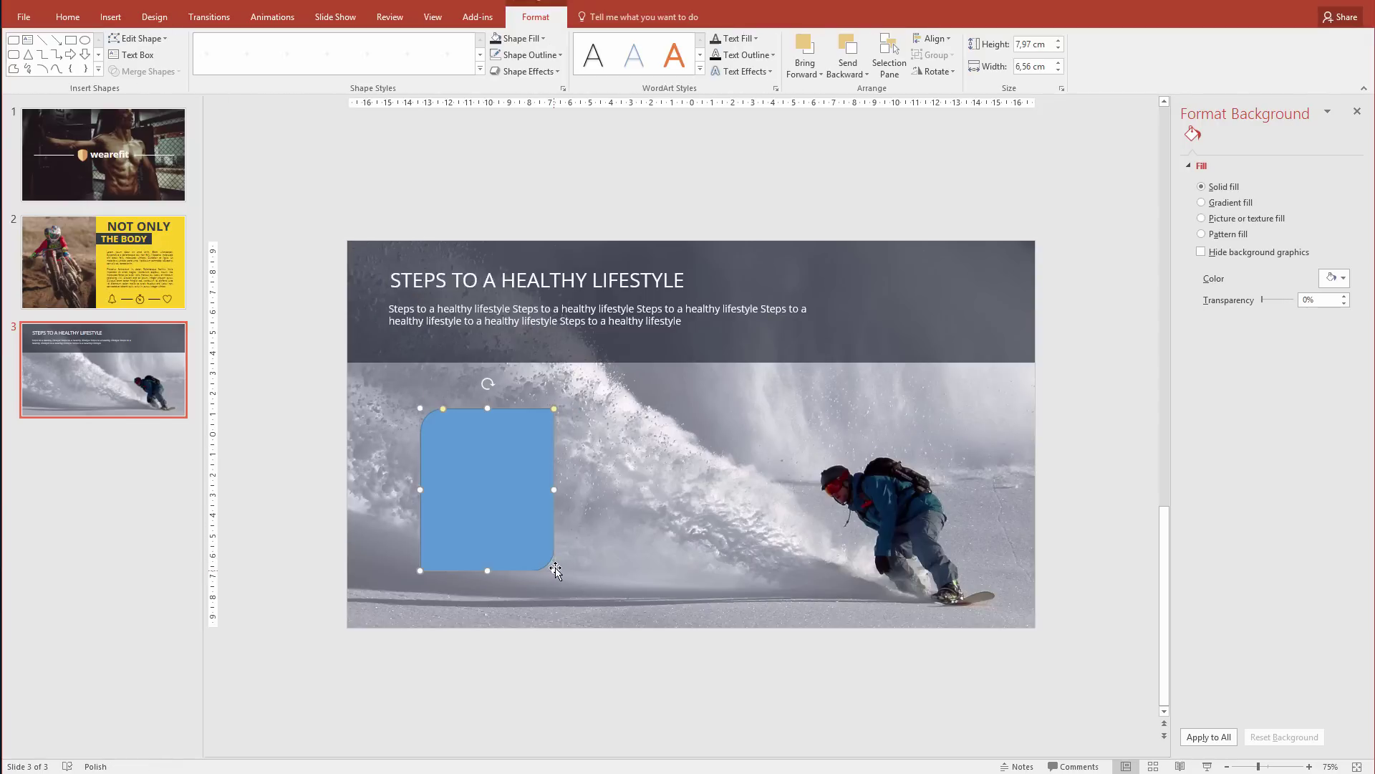
# Step: Adjust the shape's corner rounding and move it back to the left
pyautogui.moveTo(443, 409); pyautogui.dragTo(429, 410)
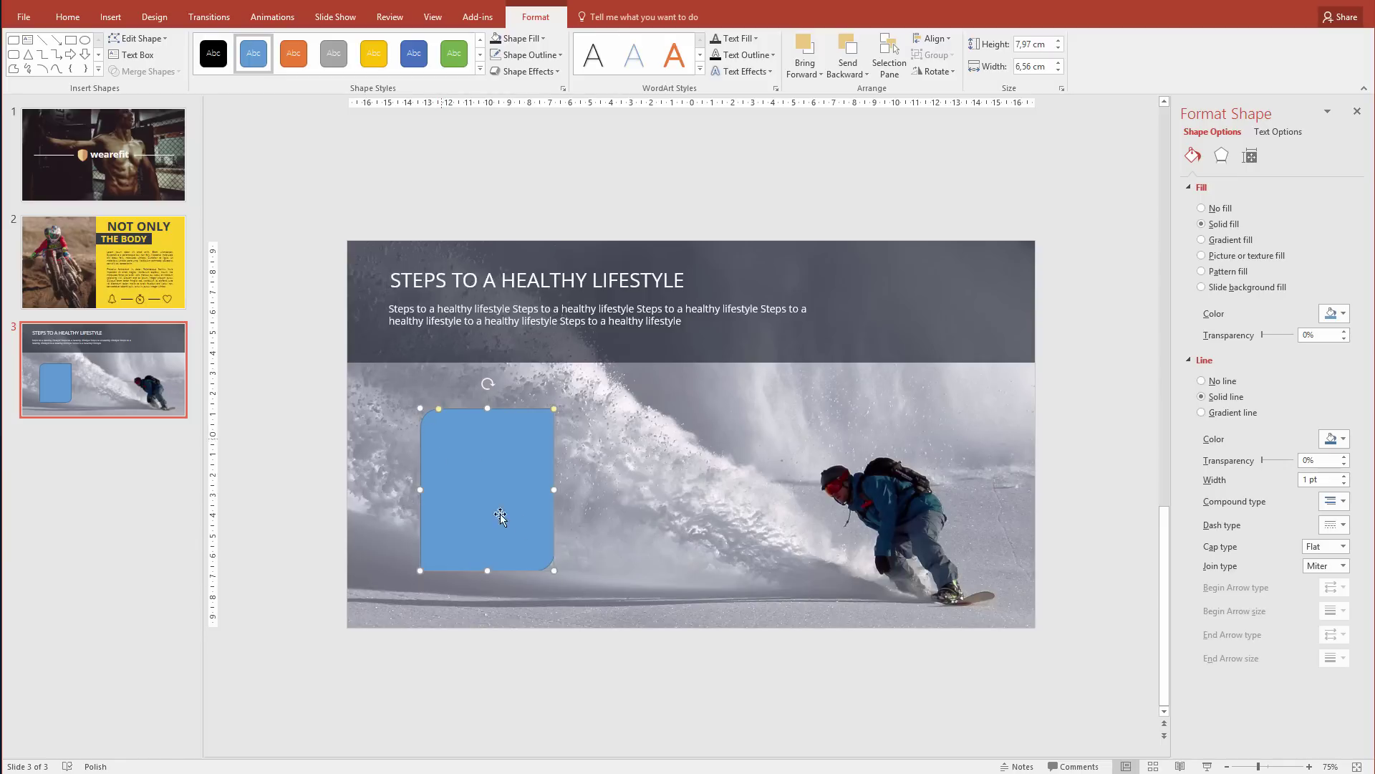
pyautogui.moveTo(483, 457); pyautogui.dragTo(531, 458)
pyautogui.moveTo(486, 410); pyautogui.dragTo(430, 406)
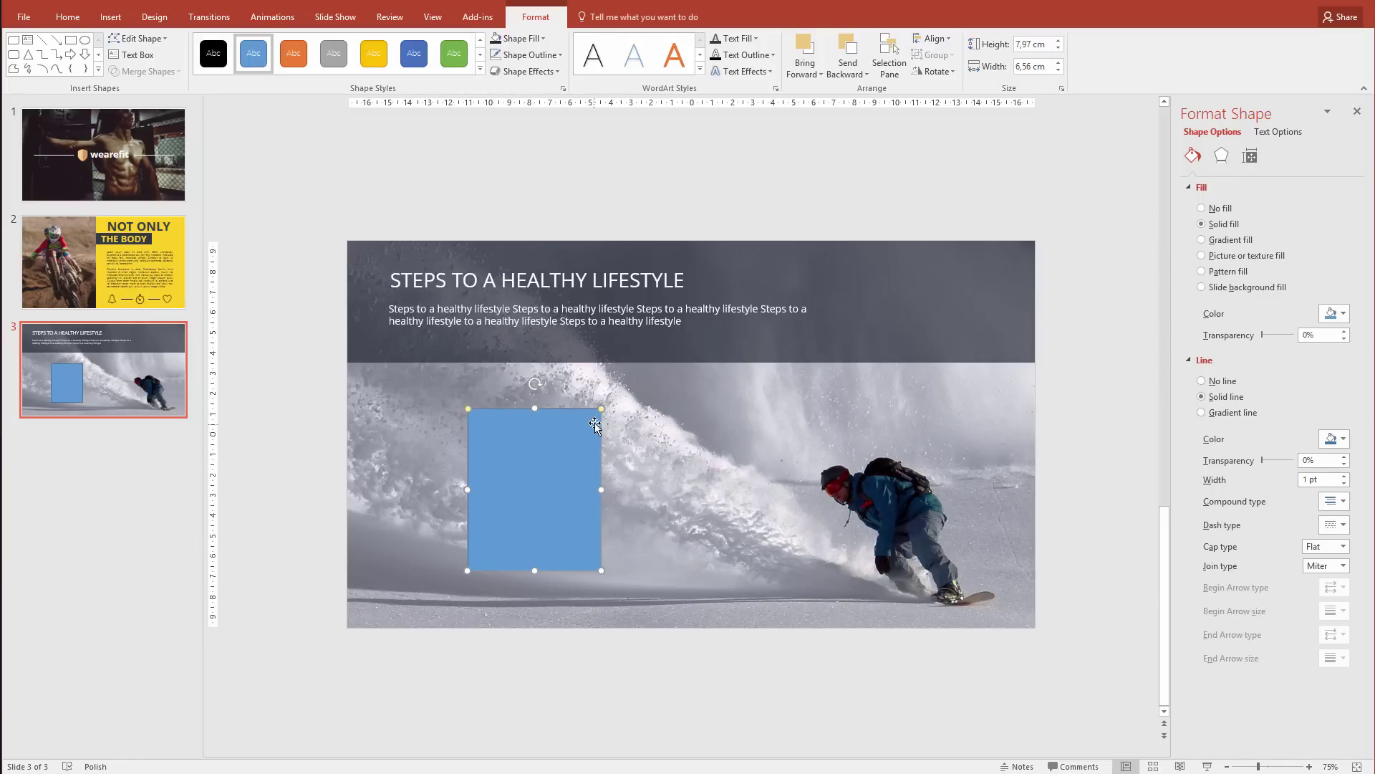
pyautogui.moveTo(601, 409); pyautogui.dragTo(583, 410)
pyautogui.moveTo(552, 485); pyautogui.dragTo(469, 492)
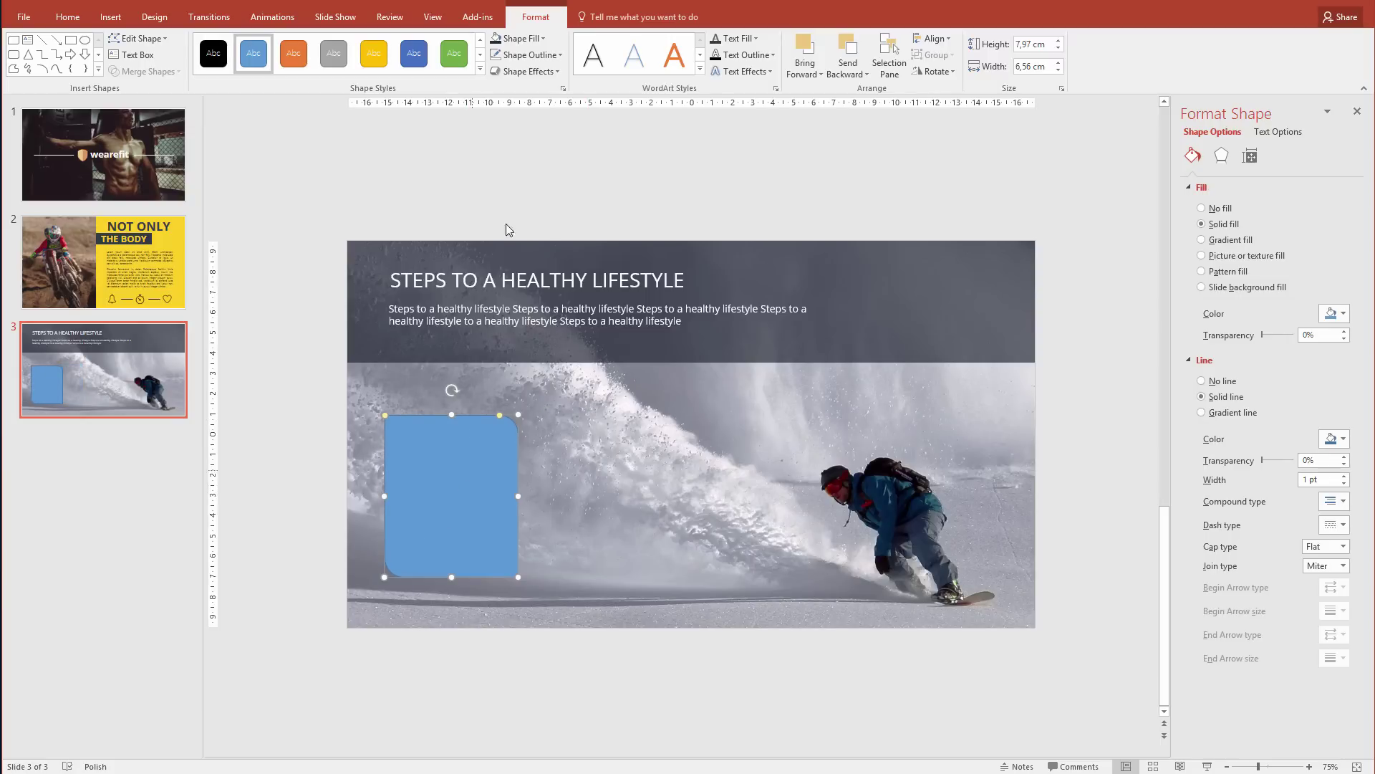
# Step: Remove the blue shape's outline and make it 8.5 cm tall
pyautogui.click(539, 55)
pyautogui.click(560, 209)
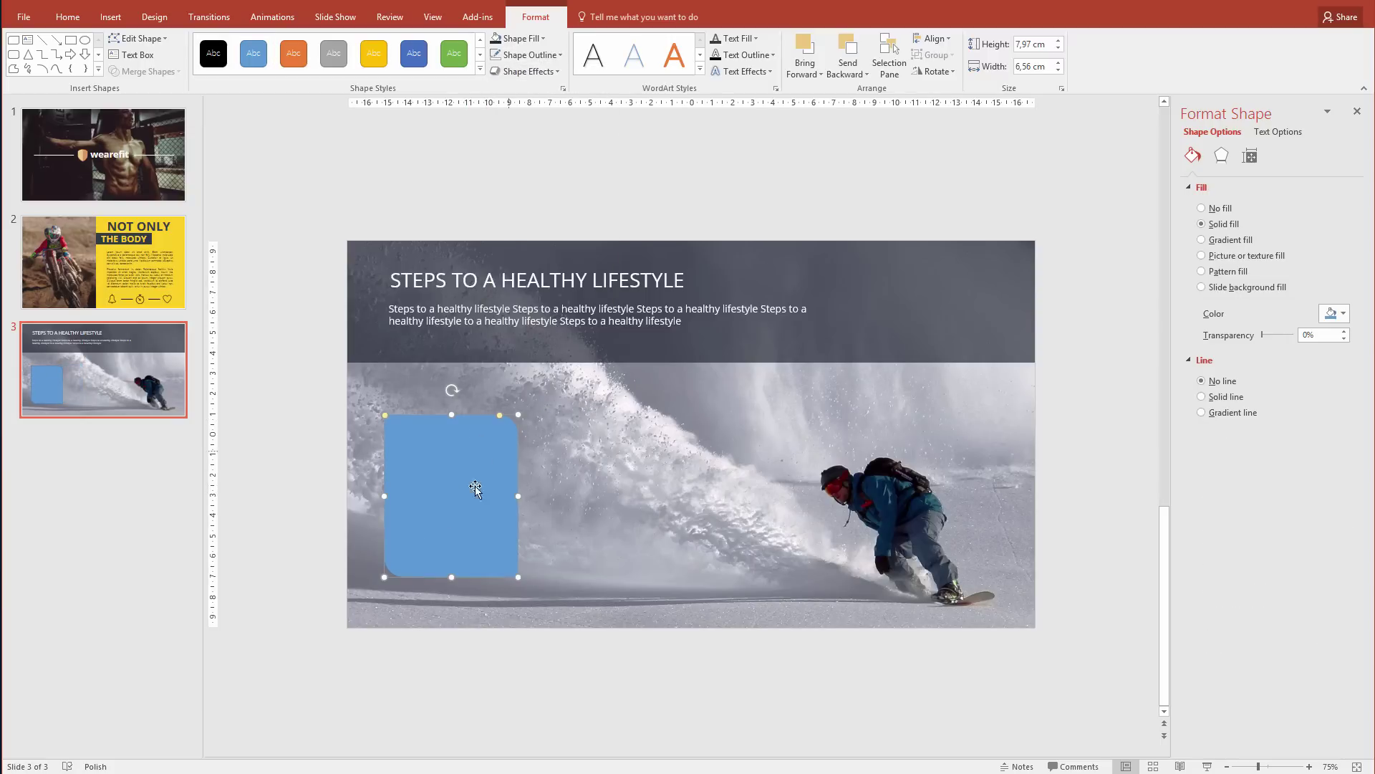
pyautogui.moveTo(440, 488); pyautogui.dragTo(438, 476)
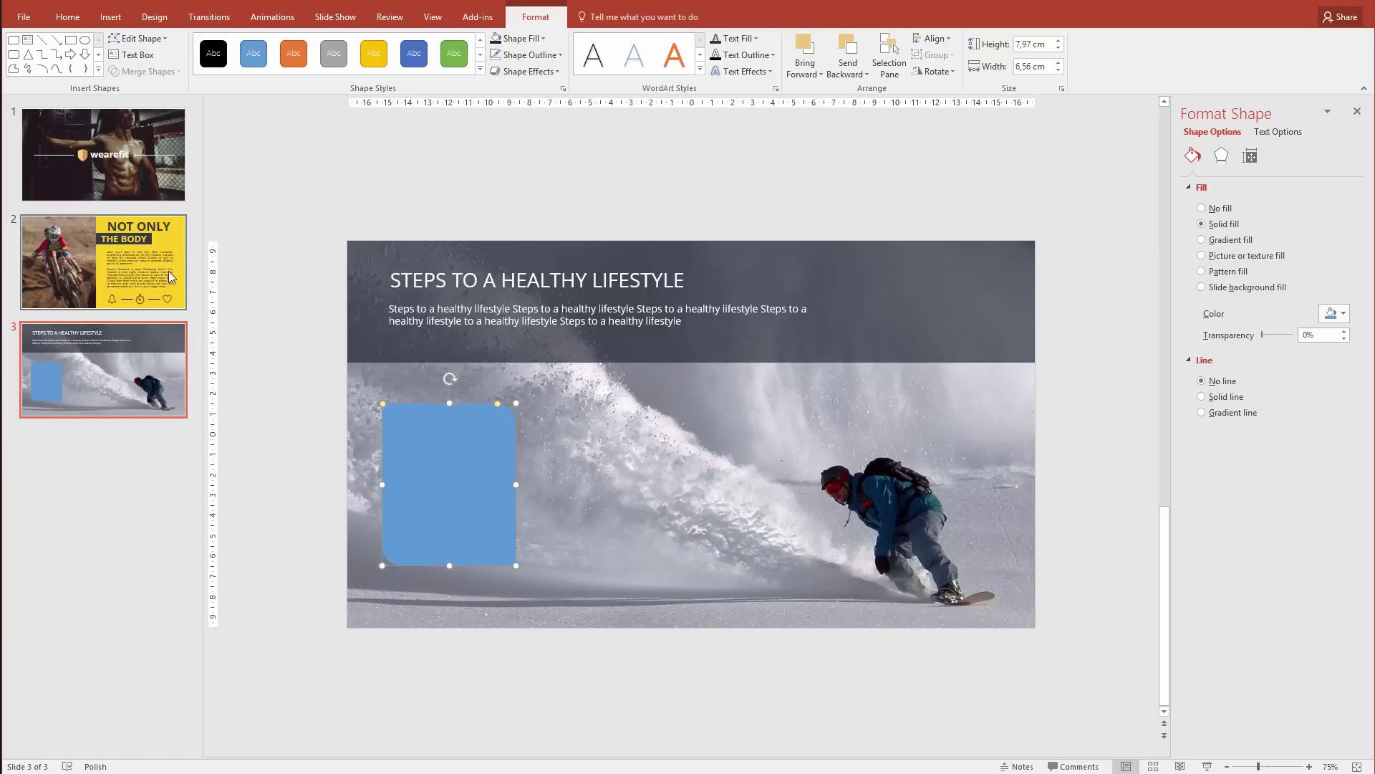
pyautogui.moveTo(449, 404); pyautogui.dragTo(449, 393)
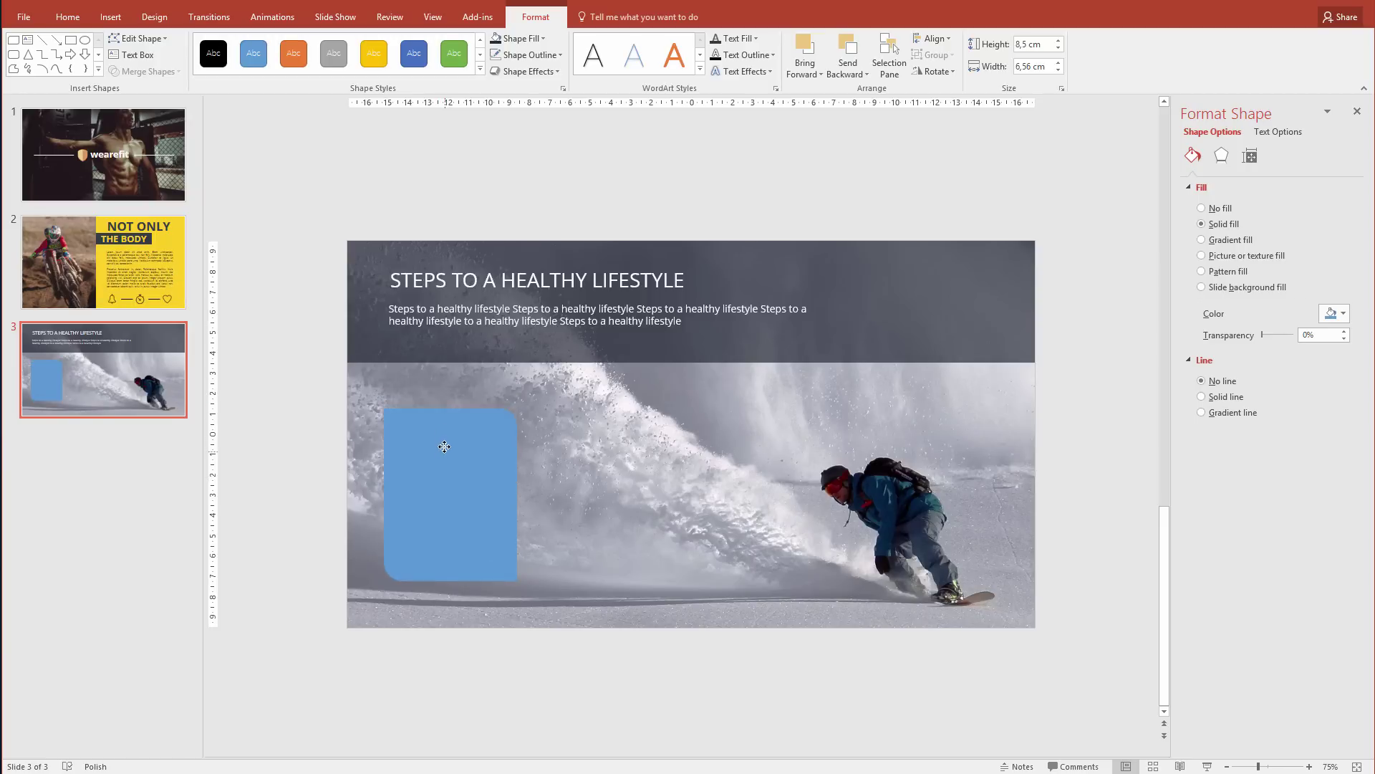
# Step: Paste two copies beside it and narrow all three boxes to 6.38 cm
pyautogui.hotkey('ctrl', 'c')
pyautogui.hotkey('ctrl', 'v')
pyautogui.moveTo(465, 464); pyautogui.dragTo(730, 485)
pyautogui.hotkey('ctrl', 'v')
pyautogui.keyDown('shift'); pyautogui.click(580, 483); pyautogui.keyUp('shift')
pyautogui.keyDown('shift'); pyautogui.click(513, 485); pyautogui.keyUp('shift')
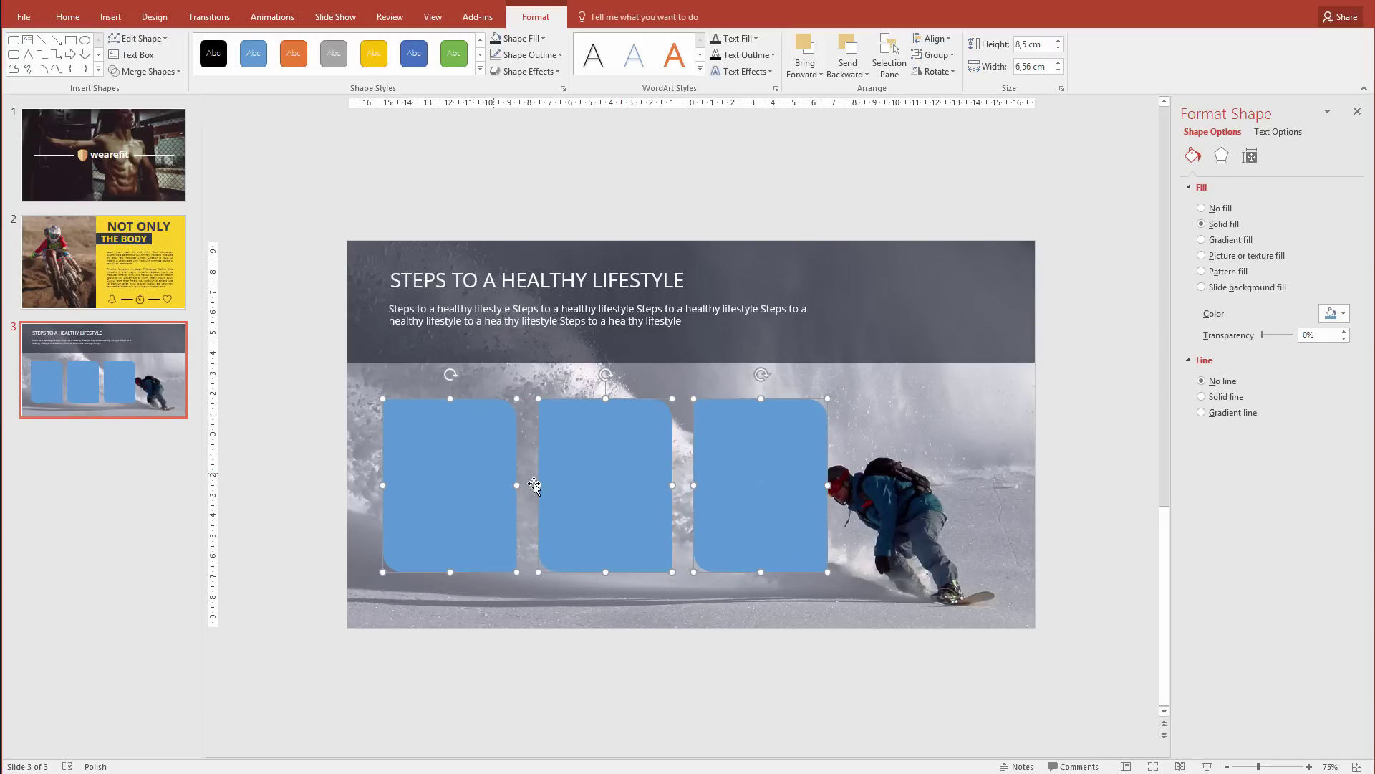
pyautogui.moveTo(520, 484); pyautogui.dragTo(473, 482)
# Step: Shift the middle and third boxes slightly to the left
pyautogui.click(703, 690)
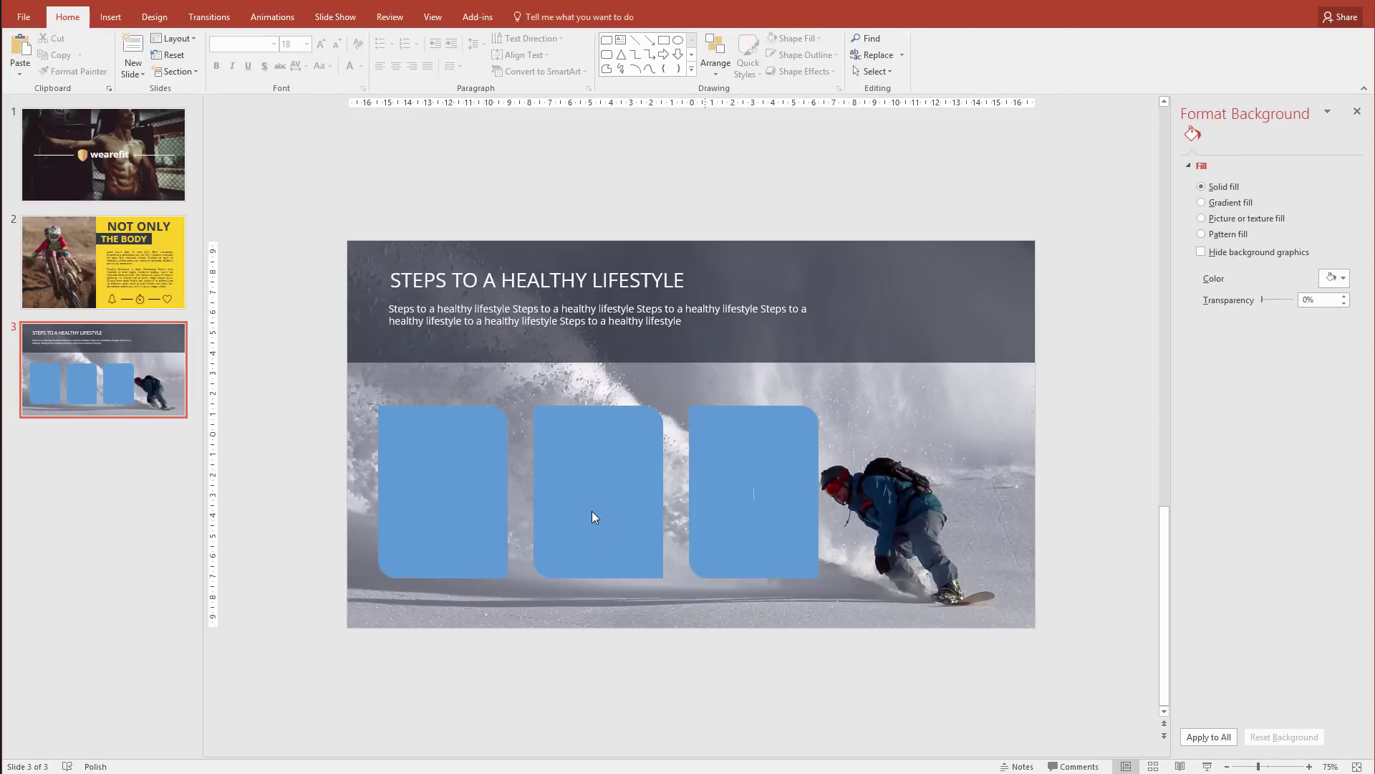
pyautogui.click(589, 510)
pyautogui.moveTo(588, 509); pyautogui.dragTo(584, 510)
pyautogui.click(753, 494)
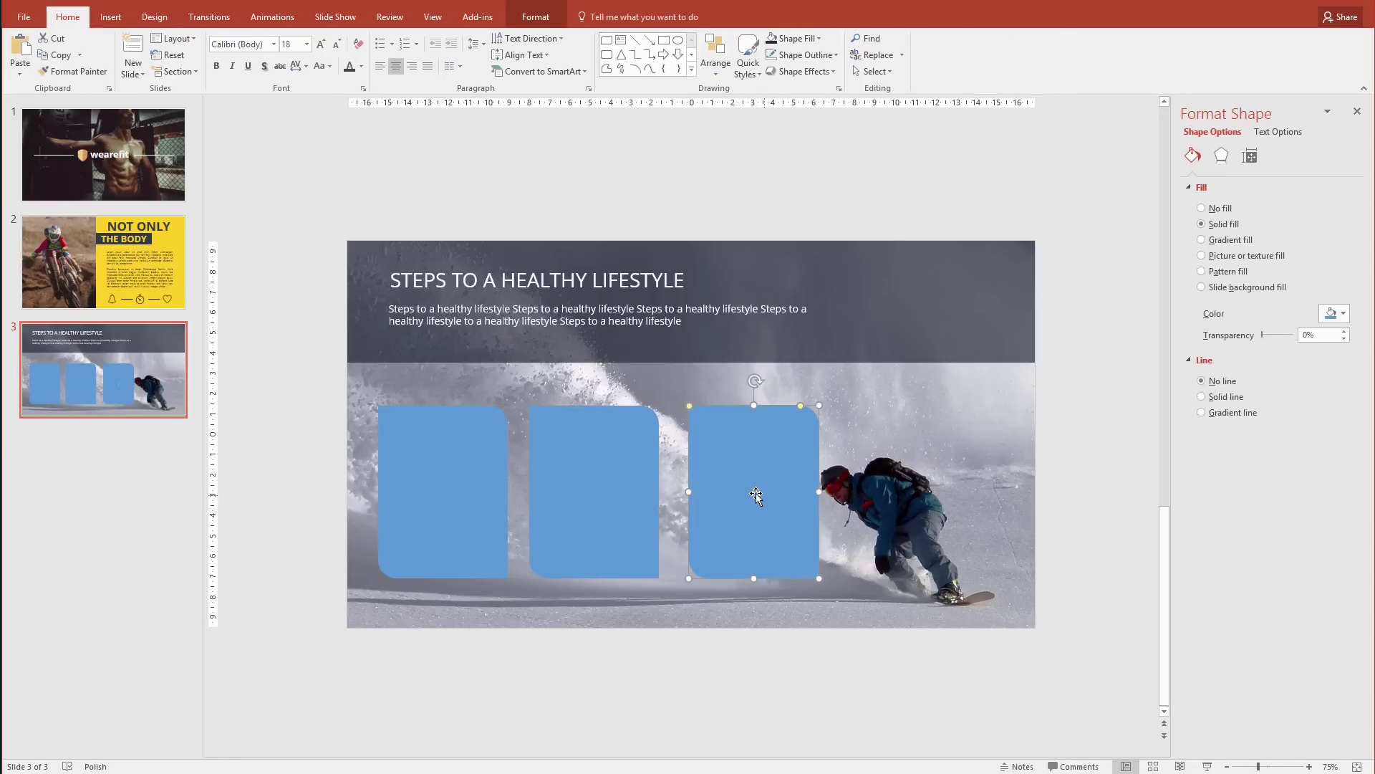
pyautogui.click(755, 491)
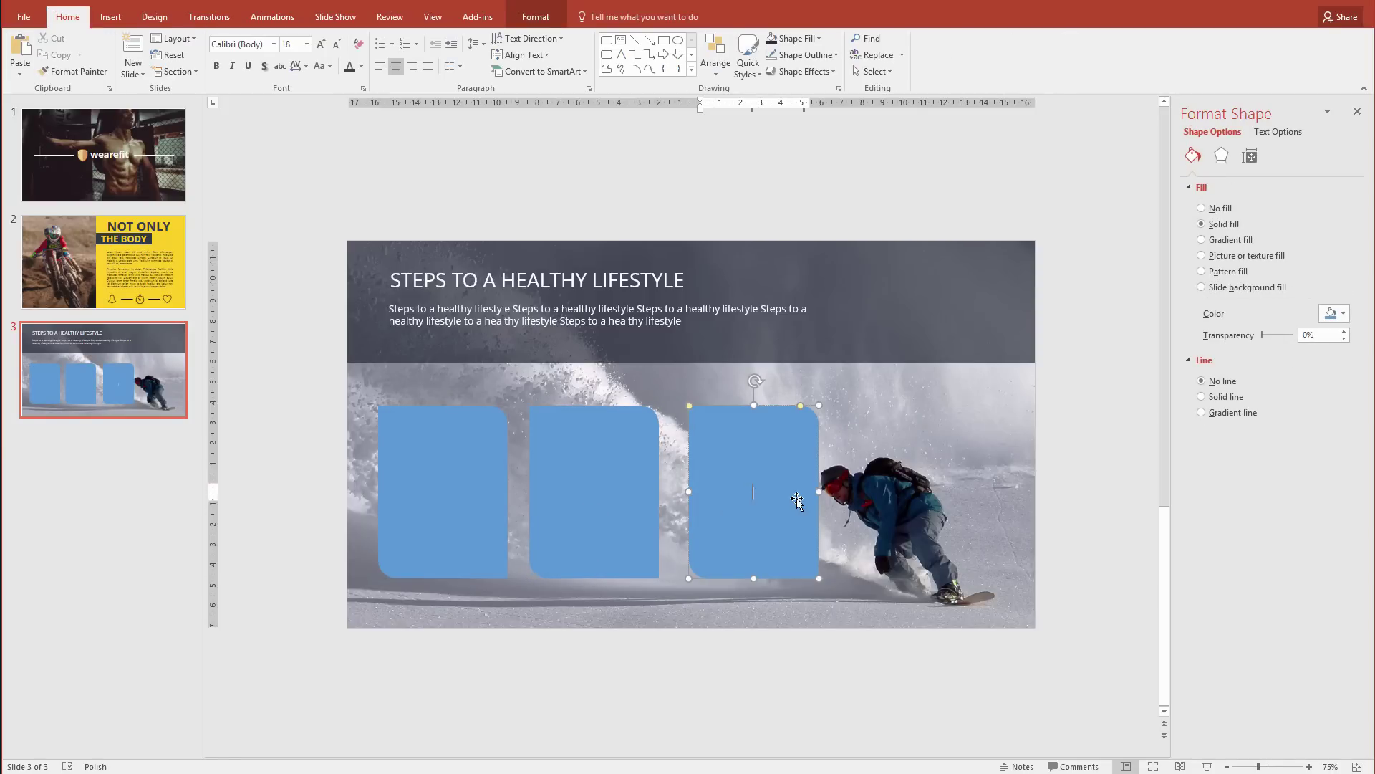
pyautogui.click(785, 680)
pyautogui.moveTo(755, 522); pyautogui.dragTo(749, 508)
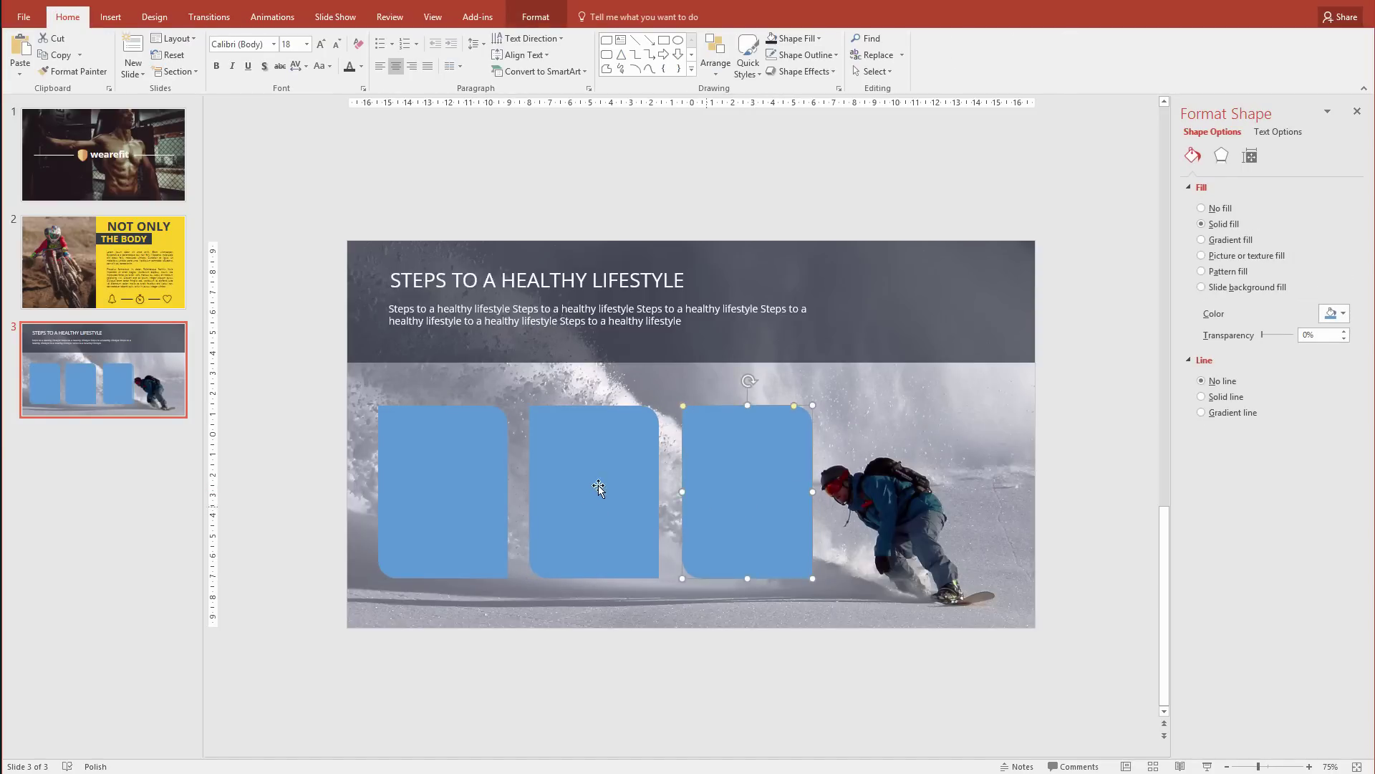
# Step: Distribute the three boxes evenly horizontally and nudge them left together
pyautogui.keyDown('shift'); pyautogui.click(598, 487); pyautogui.keyUp('shift')
pyautogui.keyDown('shift'); pyautogui.click(414, 470); pyautogui.keyUp('shift')
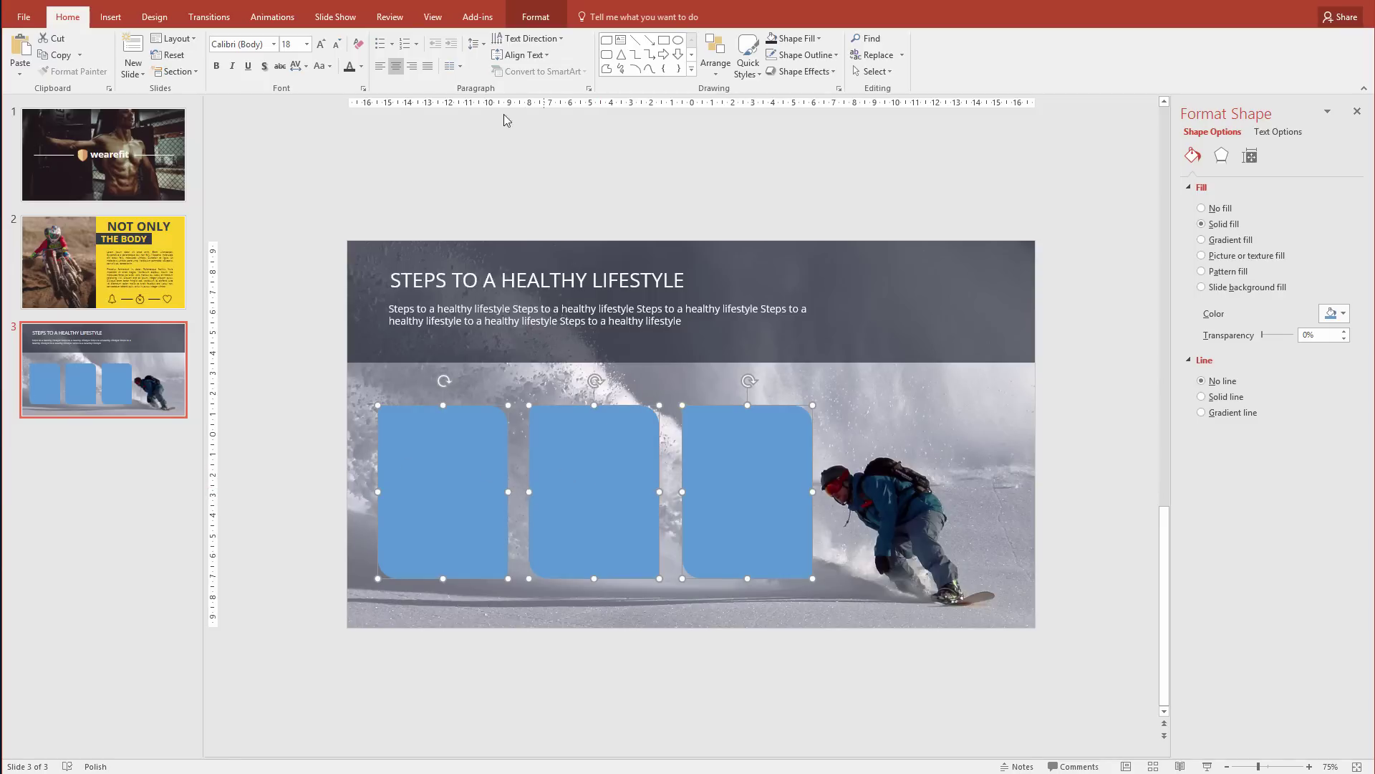
pyautogui.click(534, 20)
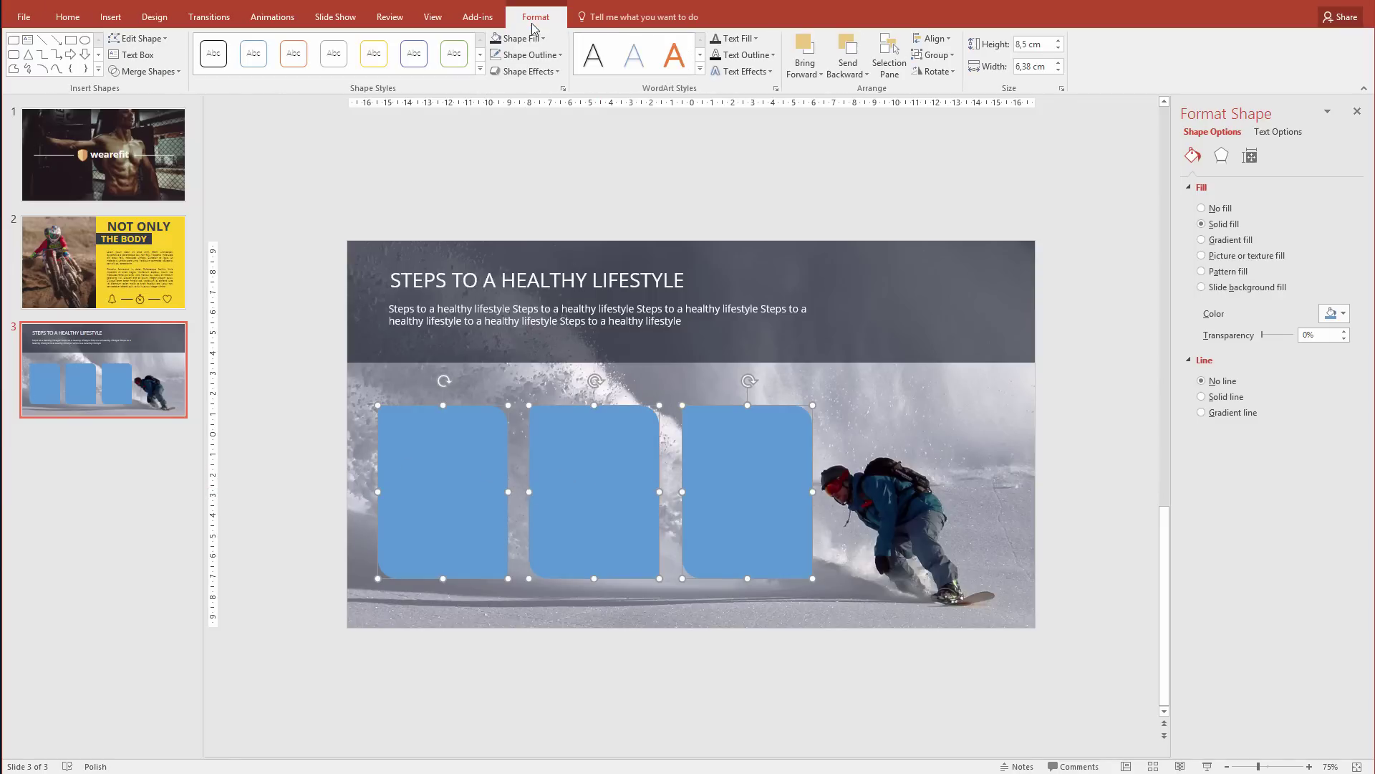
pyautogui.click(940, 39)
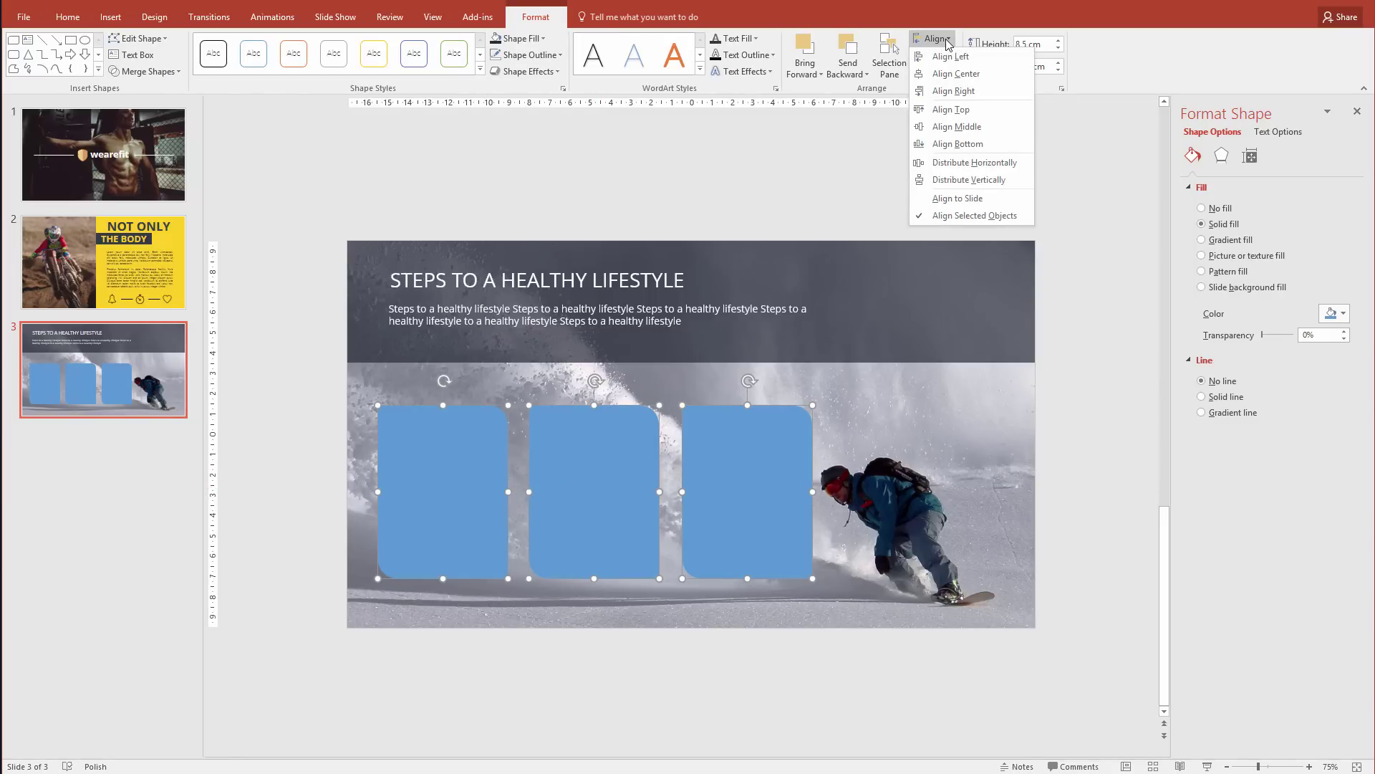
pyautogui.click(989, 165)
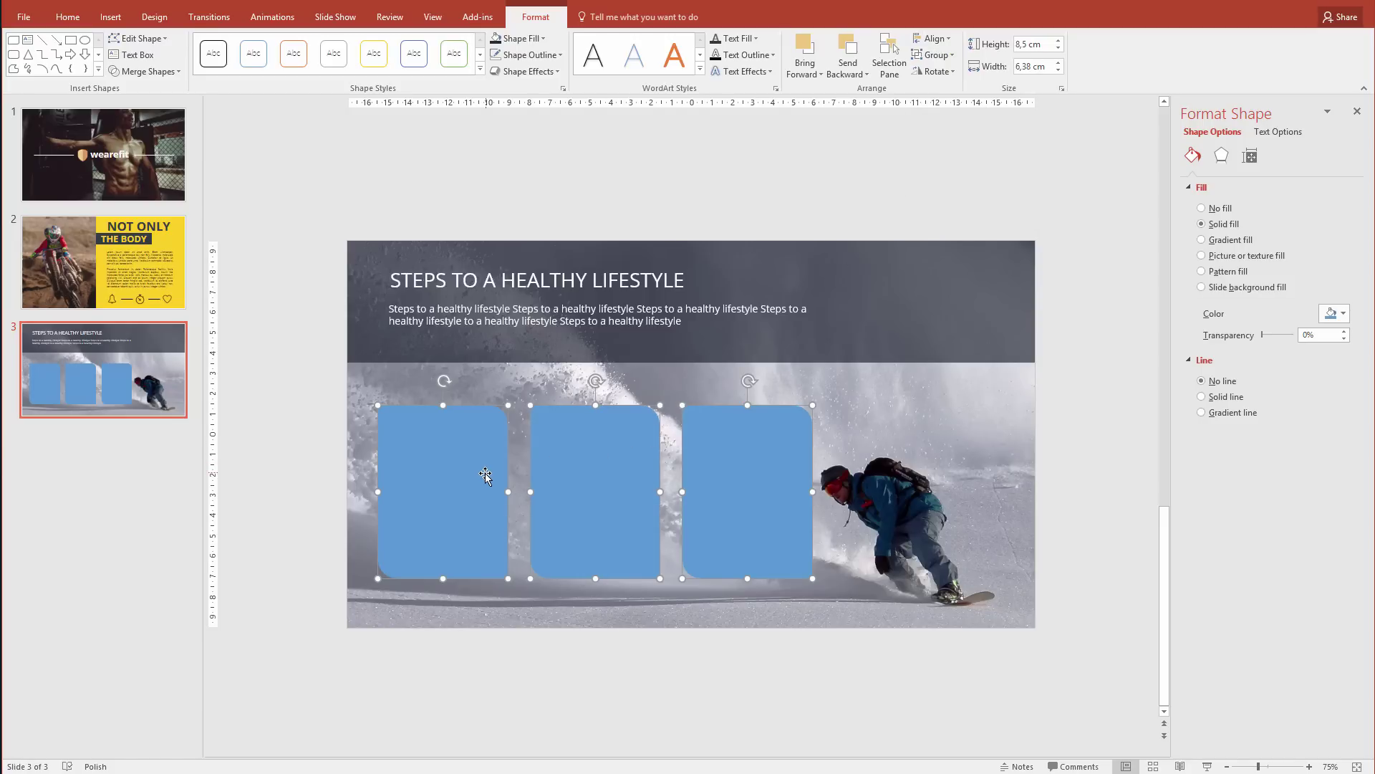
pyautogui.press('Left')
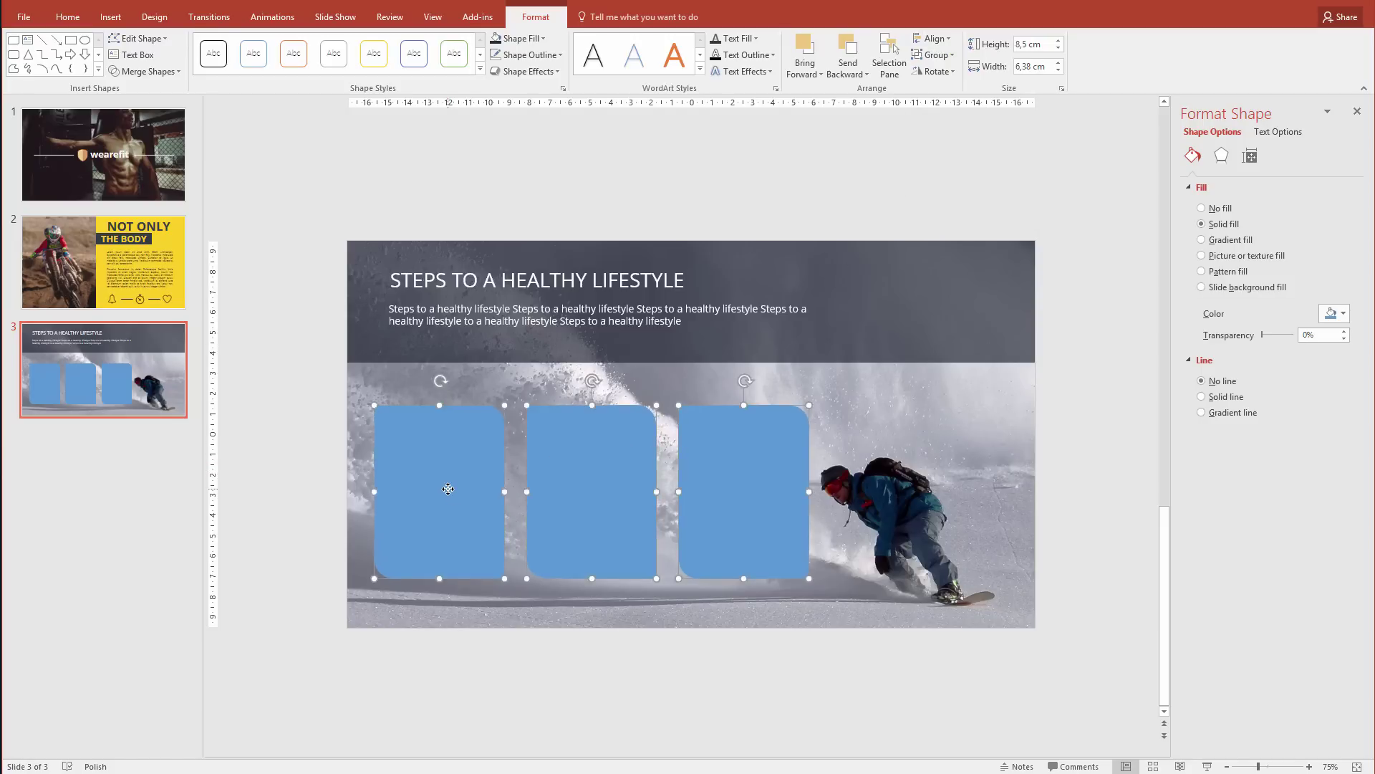
pyautogui.click(424, 492)
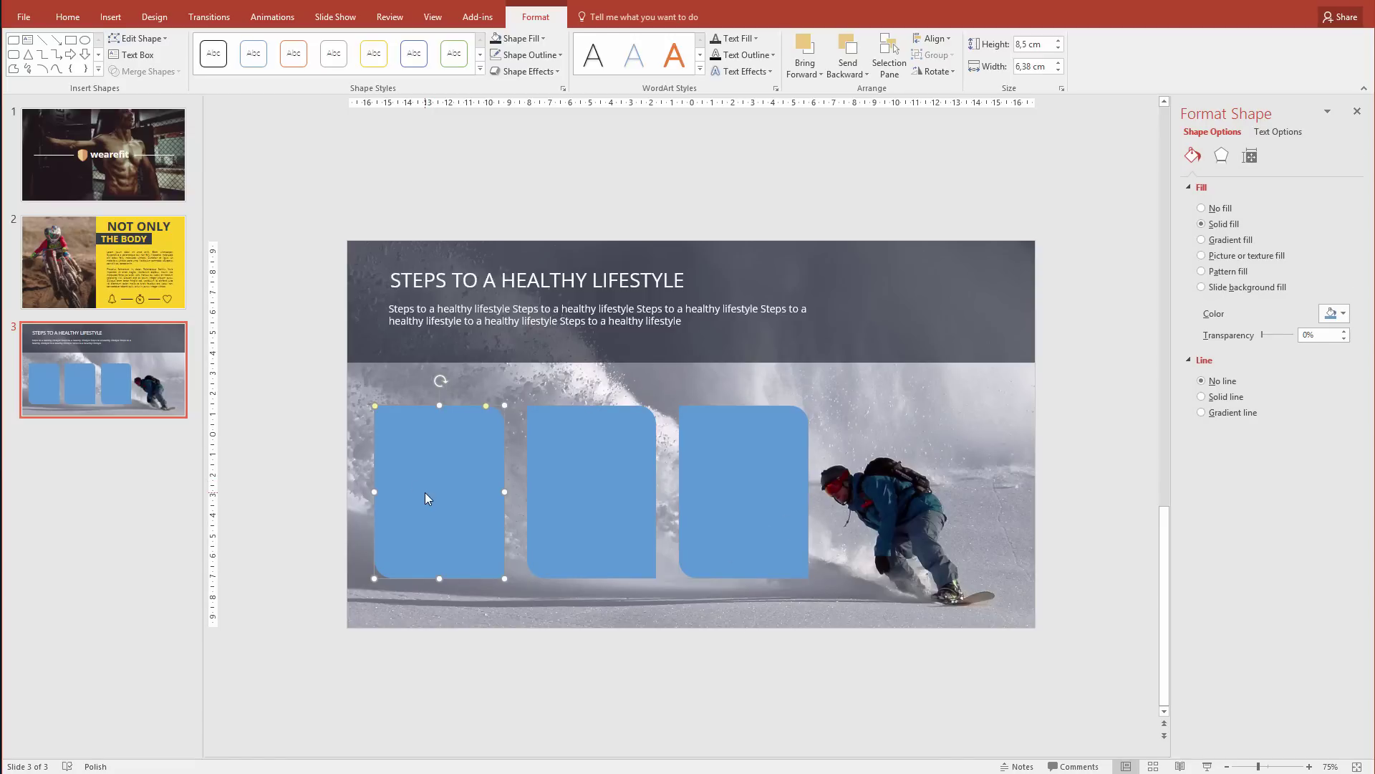
# Step: Change the fill of the left, middle and right boxes from blue to yellow
pyautogui.click(533, 39)
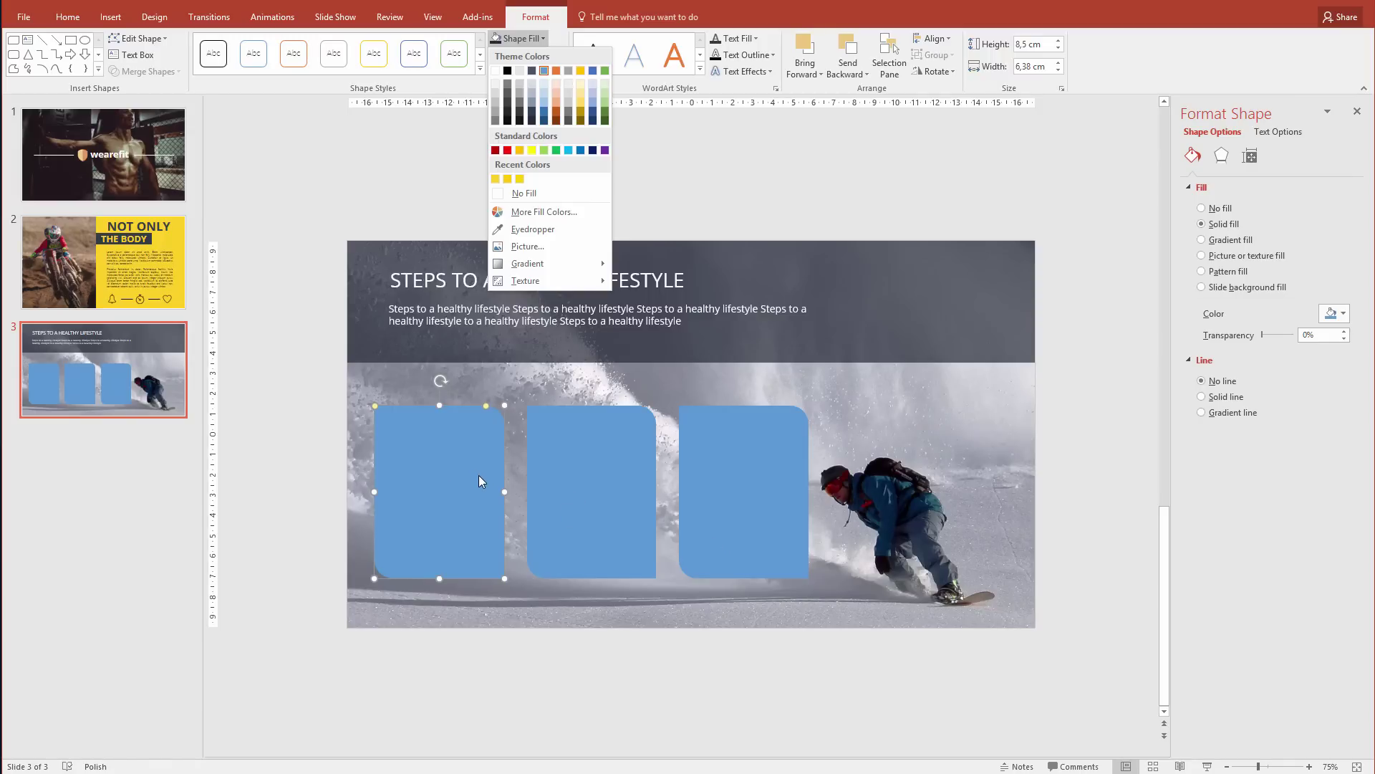
pyautogui.click(519, 178)
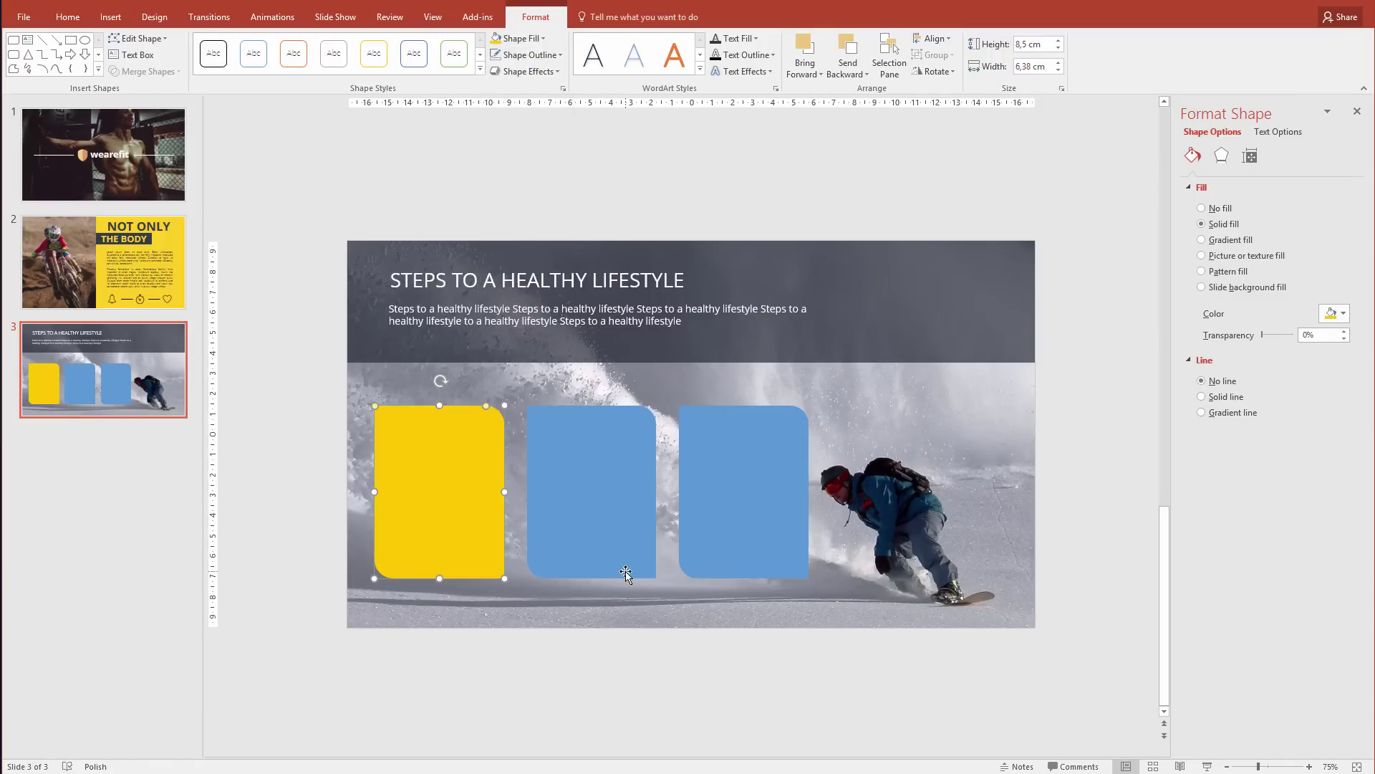
pyautogui.click(590, 493)
pyautogui.click(492, 45)
pyautogui.click(762, 478)
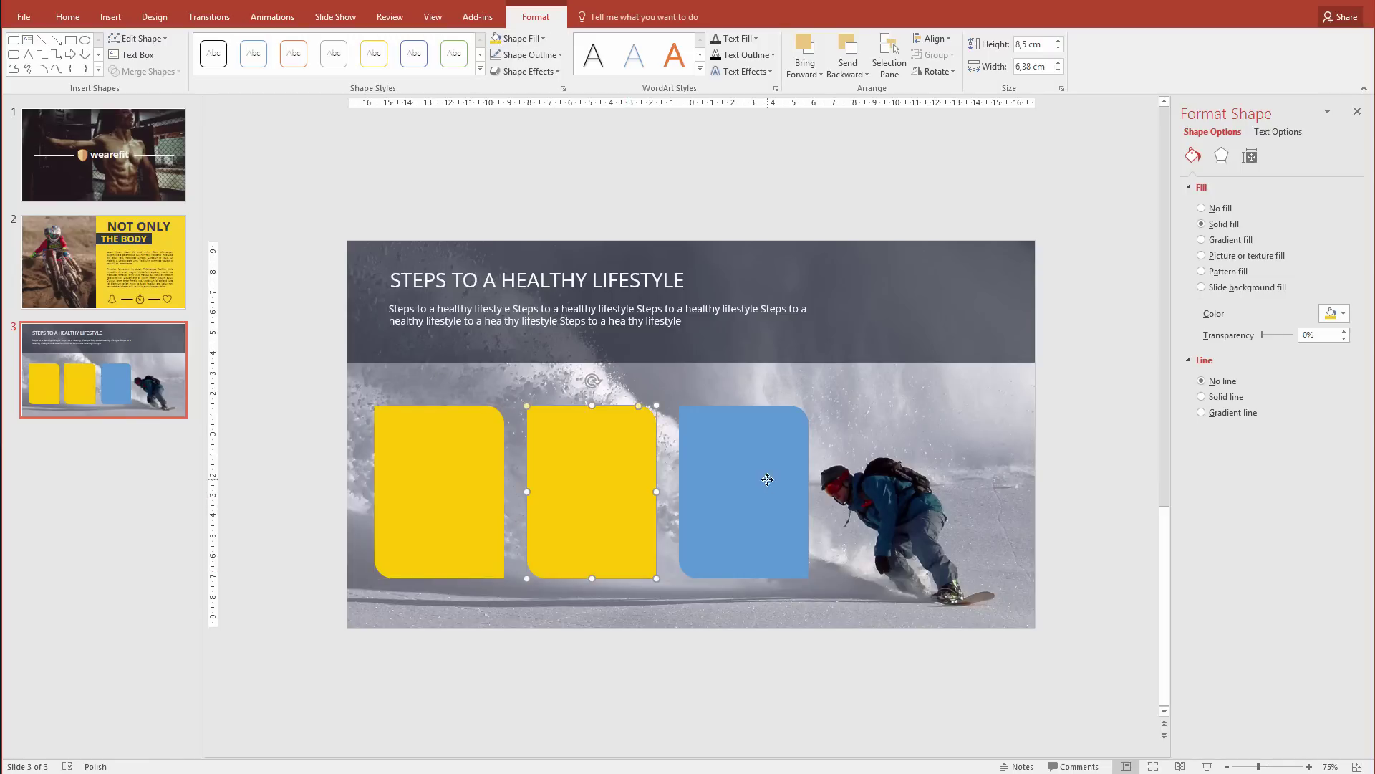
pyautogui.click(491, 43)
pyautogui.click(245, 375)
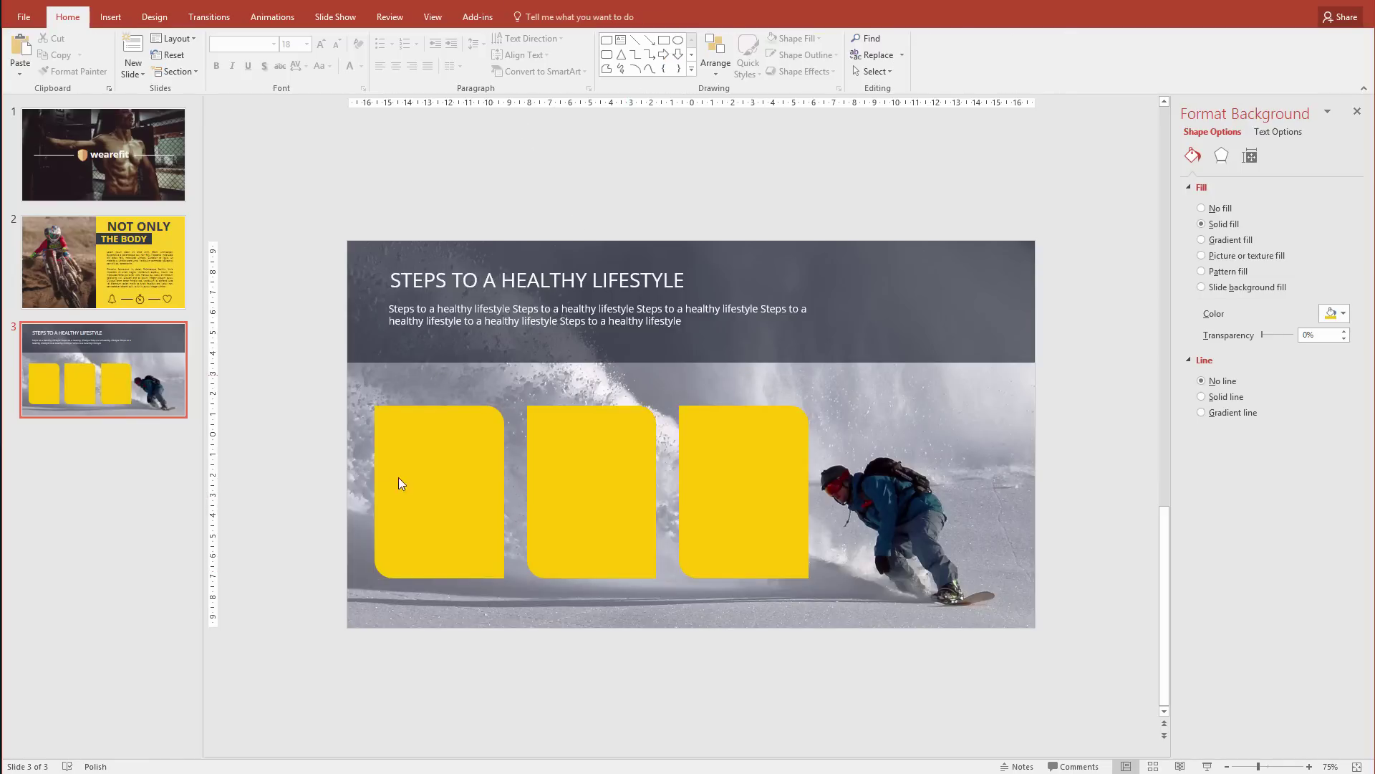
pyautogui.click(433, 473)
# Step: Set the first yellow box's fill transparency to 50%
pyautogui.rightClick(434, 473)
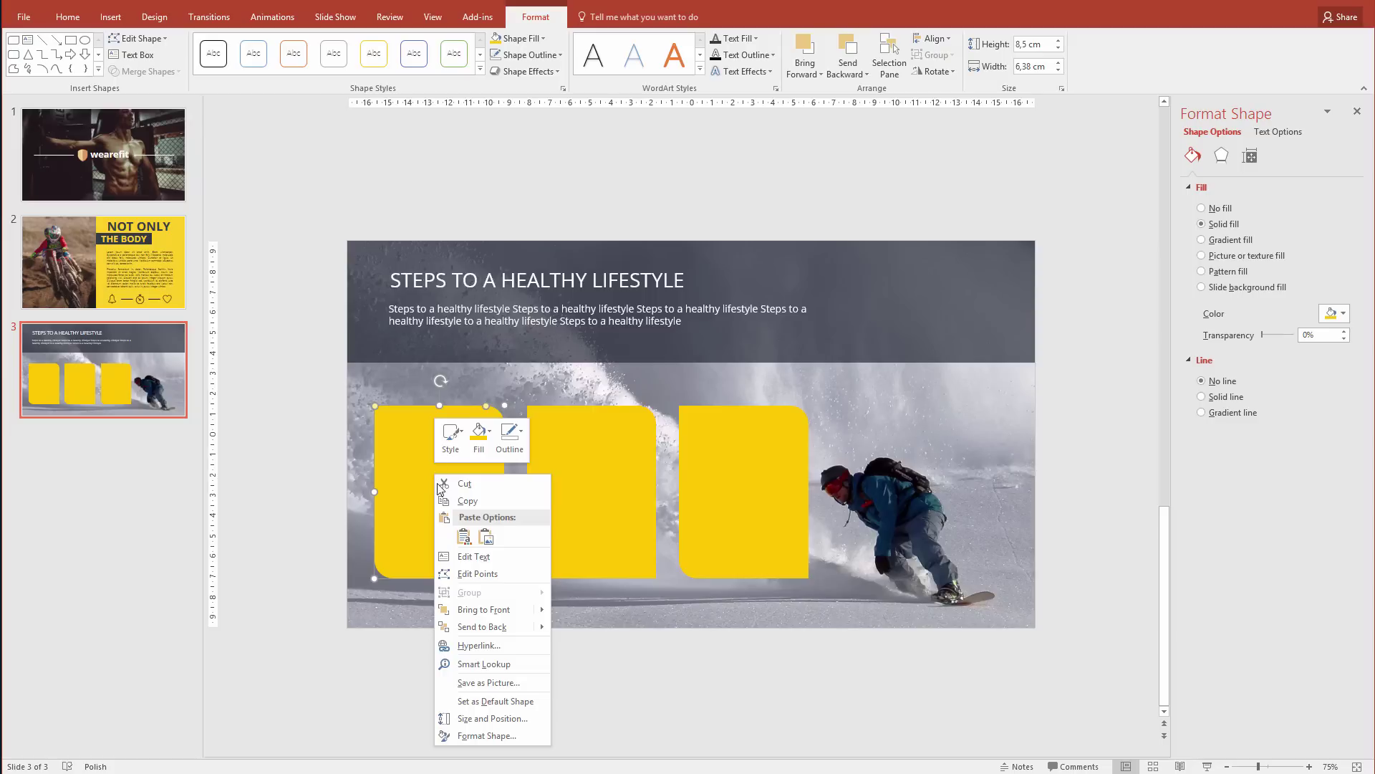
pyautogui.click(514, 736)
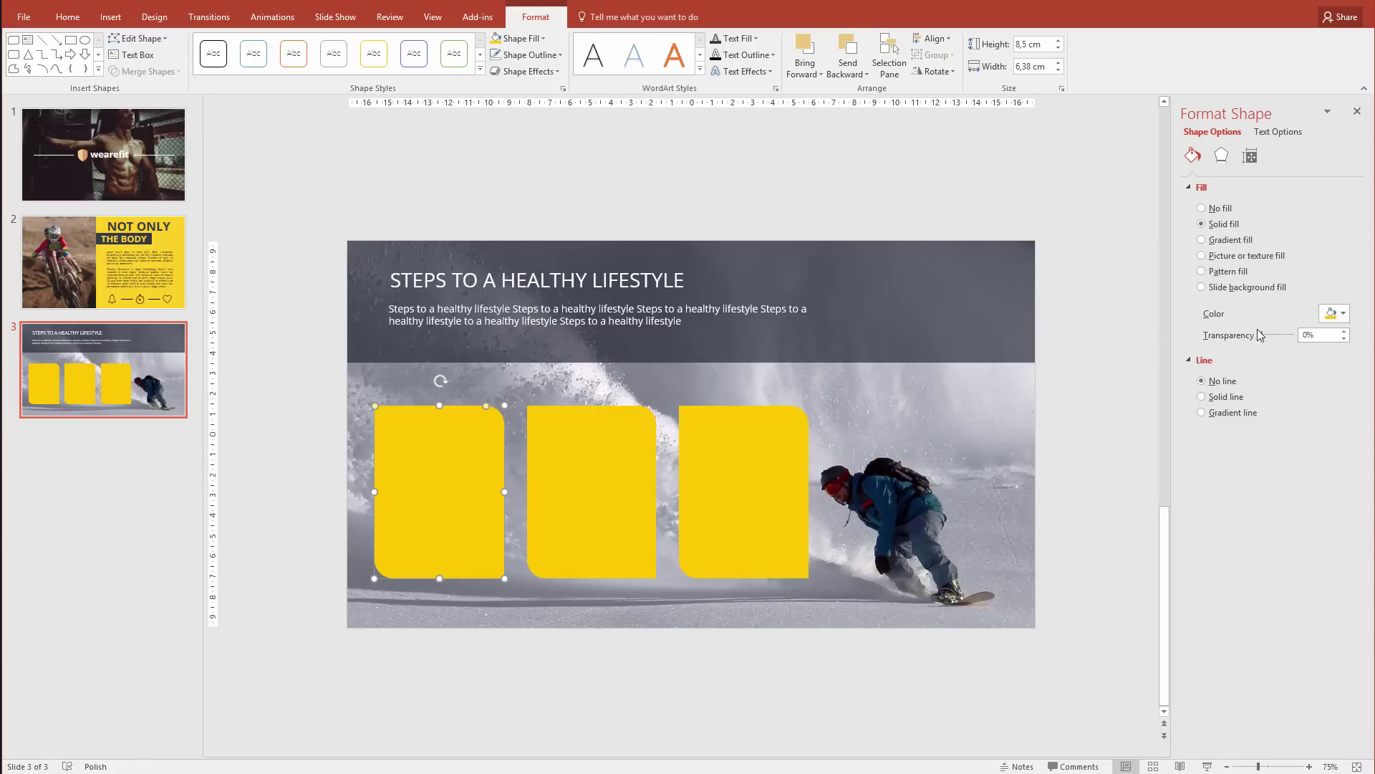
pyautogui.doubleClick(1309, 335)
pyautogui.write('50')
pyautogui.press('Return')
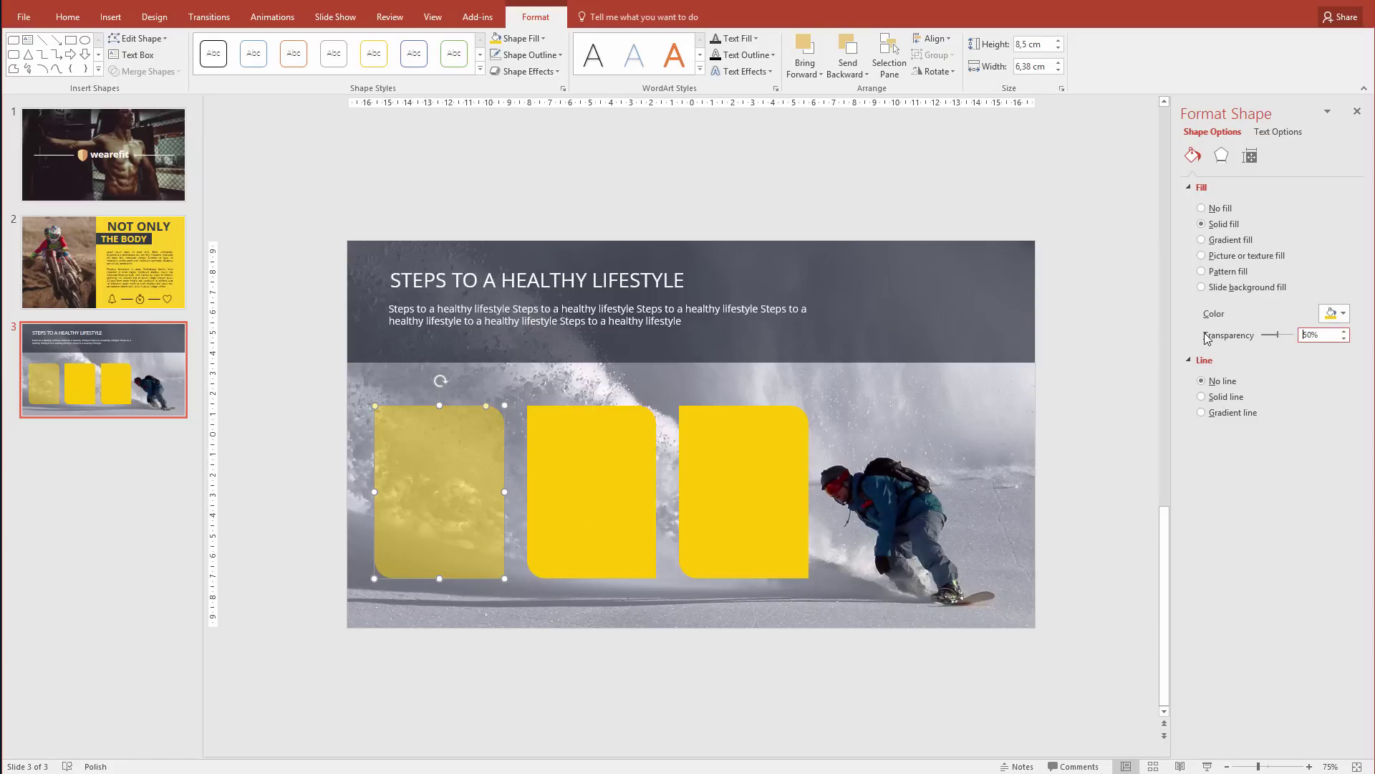
# Step: Set the second box to 30% transparency and lower the third box's transparency
pyautogui.click(611, 520)
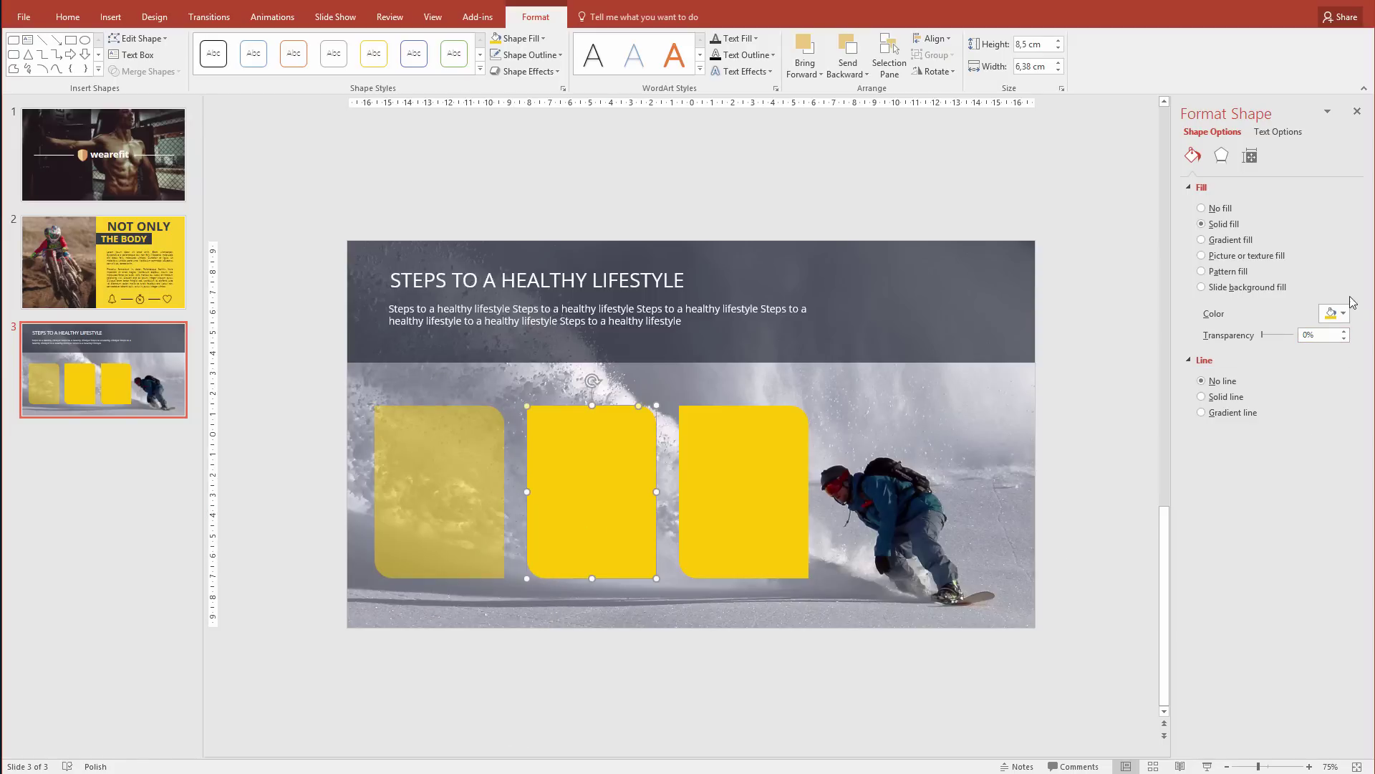
pyautogui.doubleClick(1313, 335)
pyautogui.write('40')
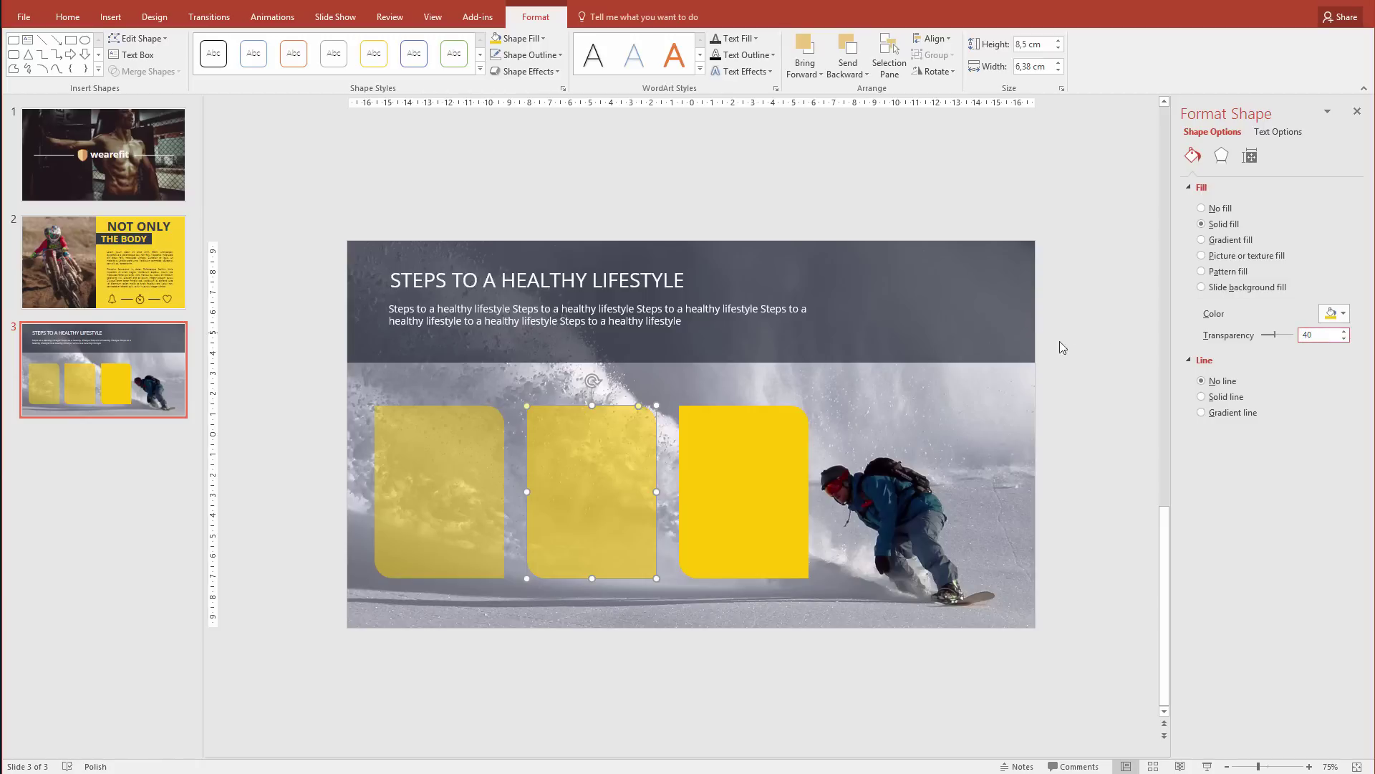
pyautogui.press('BackSpace')
pyautogui.press('BackSpace')
pyautogui.write('30')
pyautogui.click(752, 477)
pyautogui.click(1334, 337)
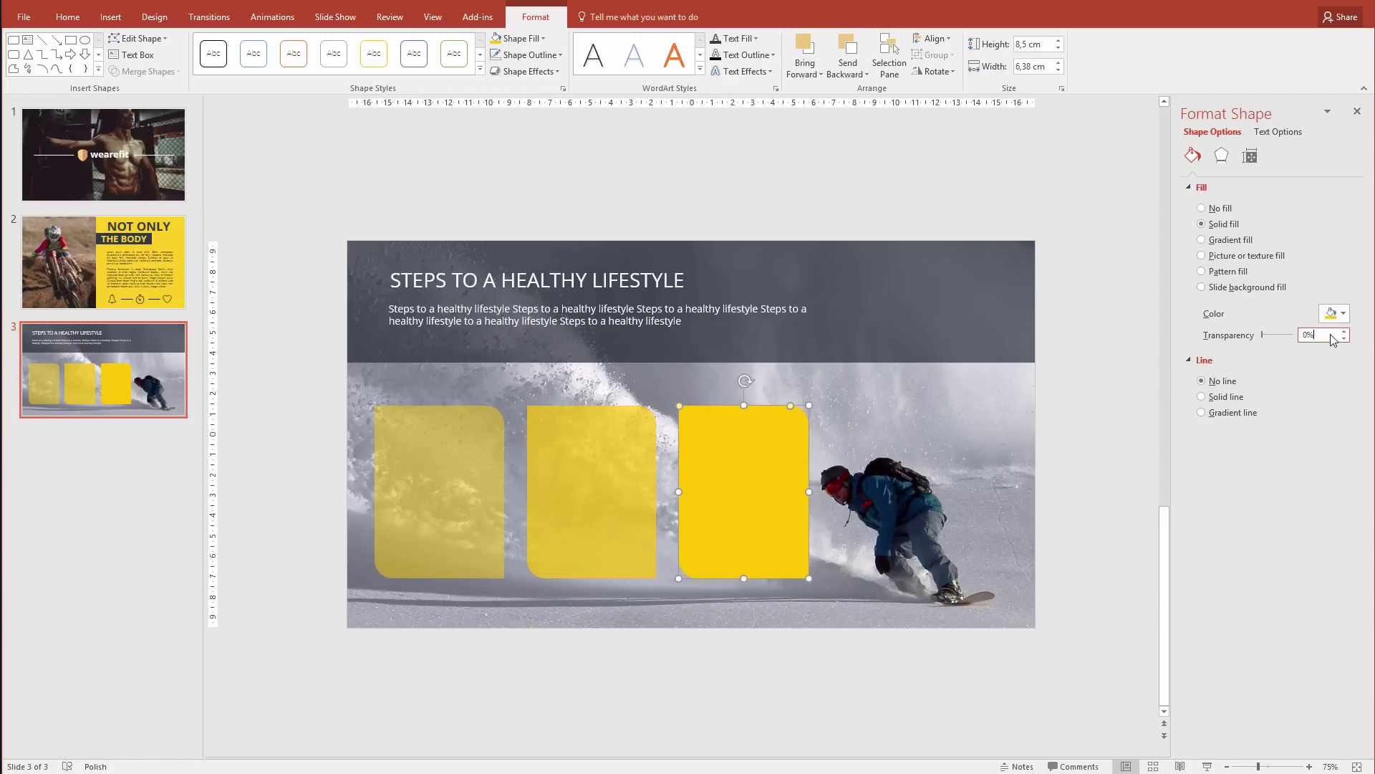
pyautogui.press('BackSpace')
pyautogui.press('BackSpace')
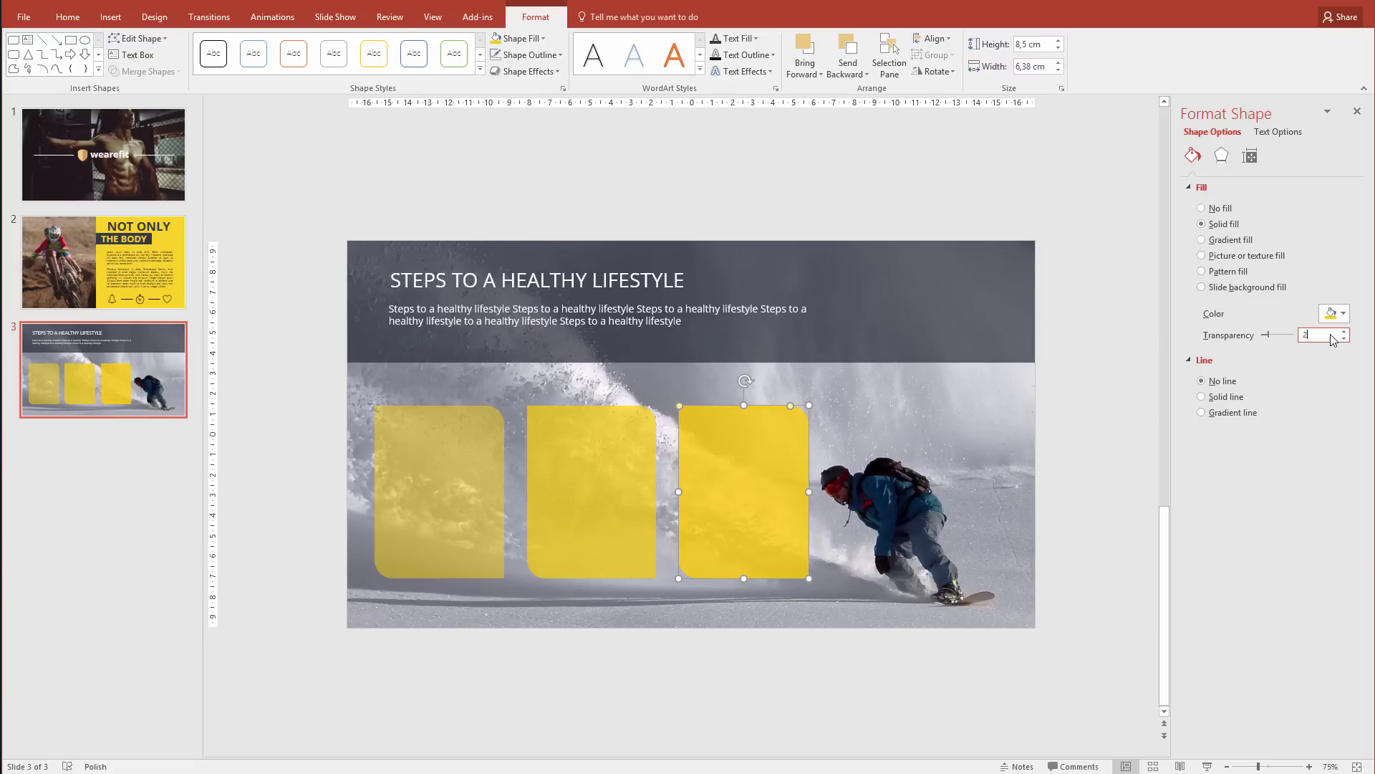
pyautogui.click(676, 678)
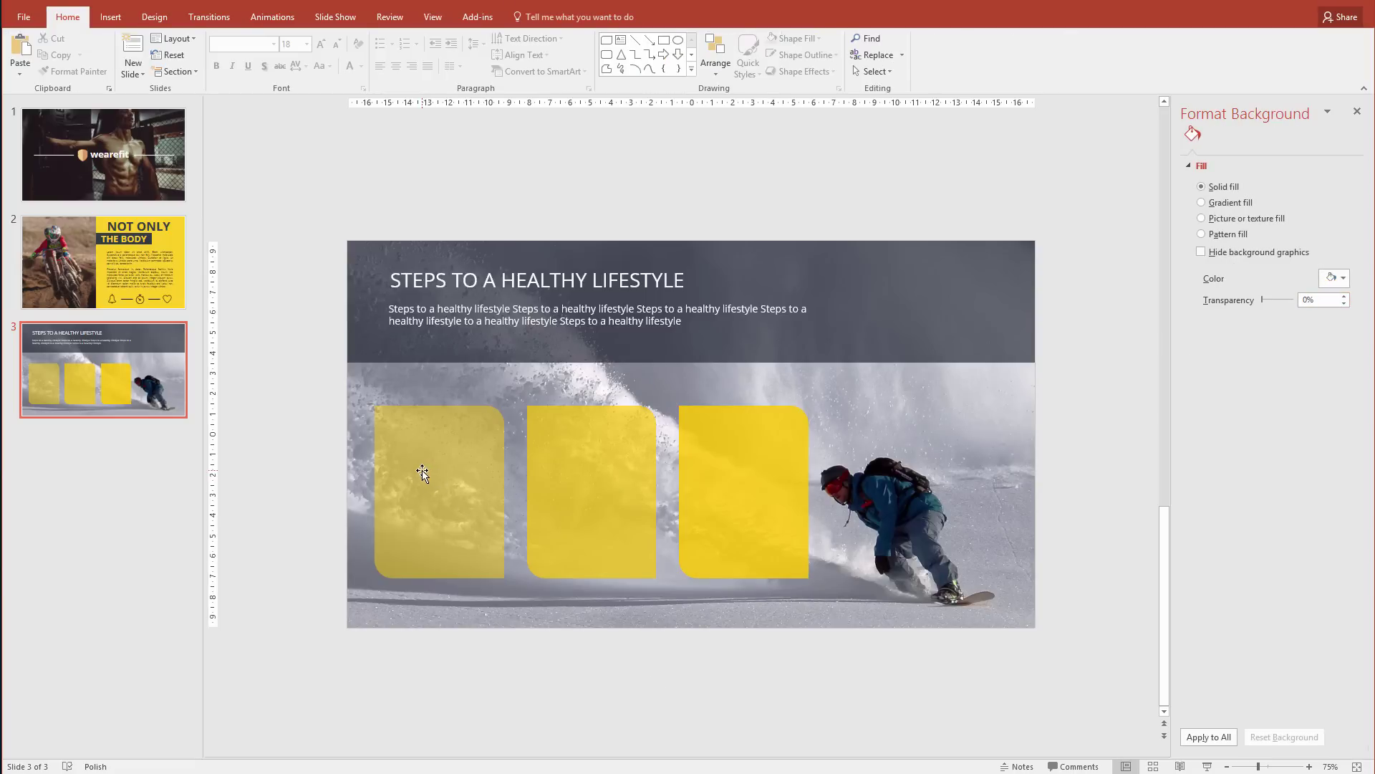
# Step: Lower the dark title banner's transparency from 32% to 18% so it looks more solid
pyautogui.click(396, 276)
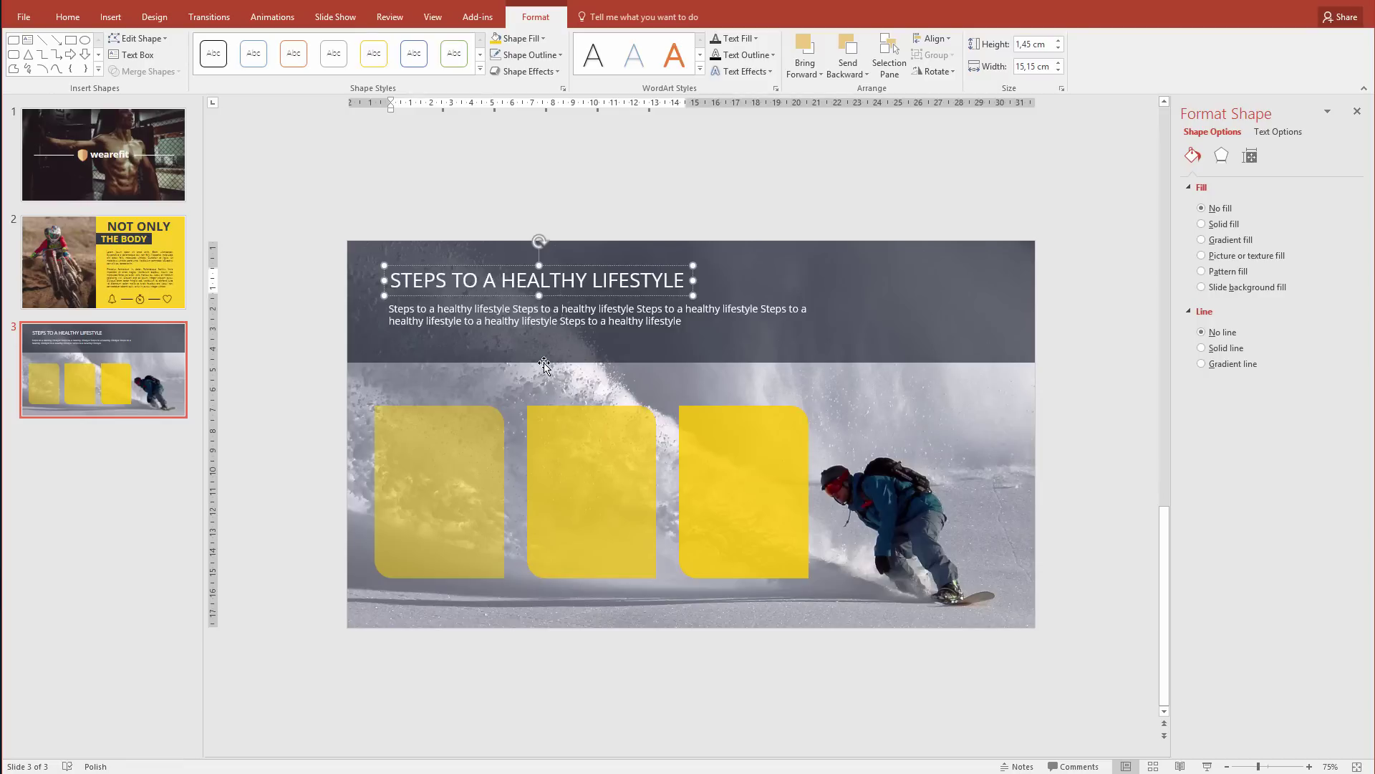
pyautogui.click(914, 306)
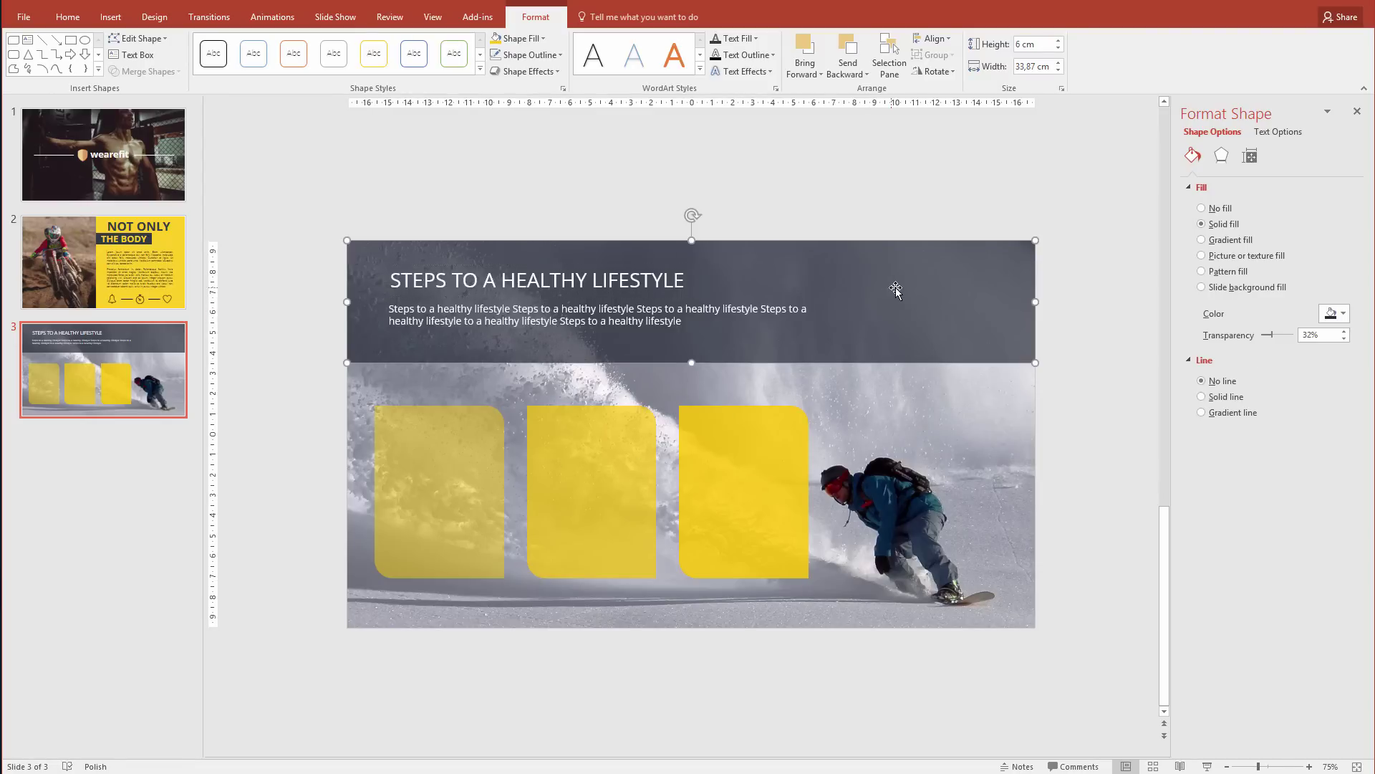
pyautogui.moveTo(1271, 332); pyautogui.dragTo(1271, 333)
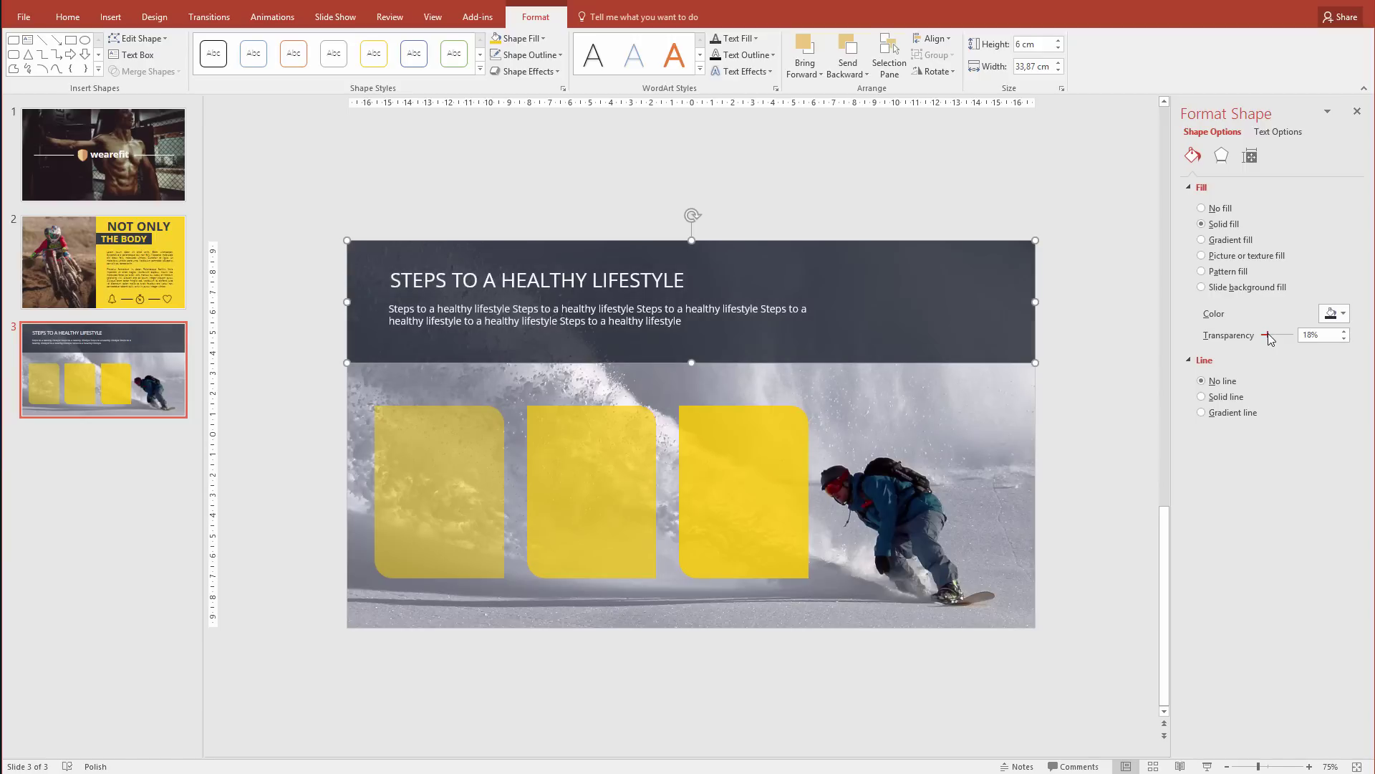
pyautogui.click(1004, 372)
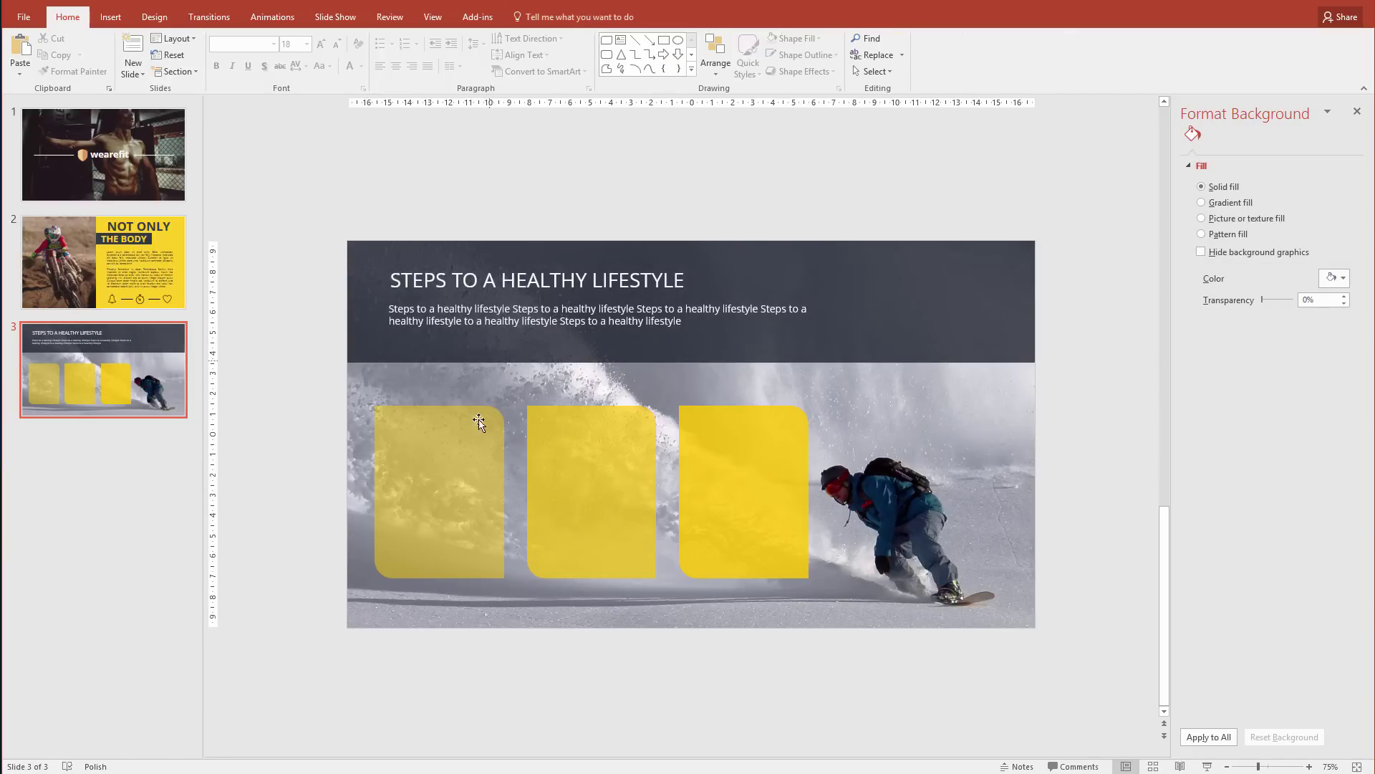
# Step: Bring Bell.png, Stopwatch.png and Heart.png from File Explorer onto the slide
pyautogui.click(733, 405)
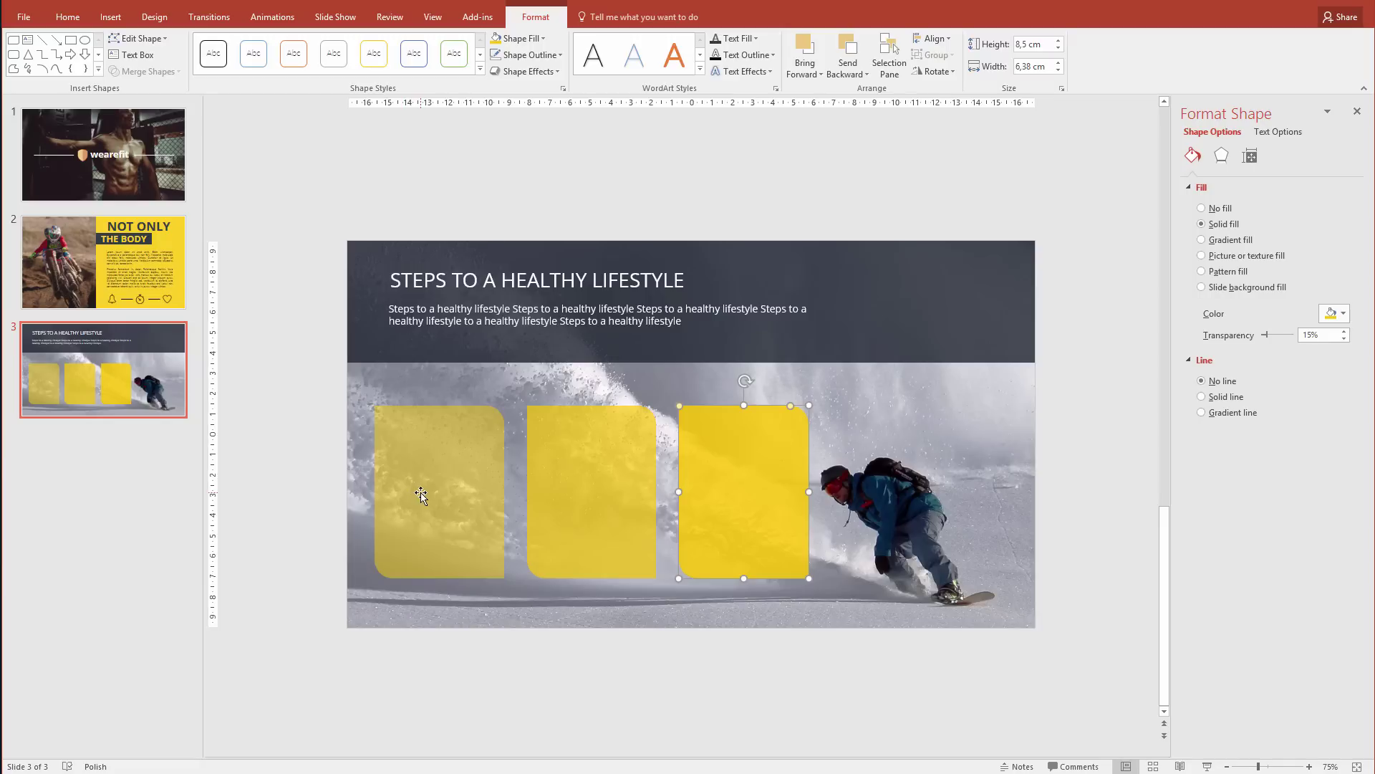
pyautogui.press('Escape')
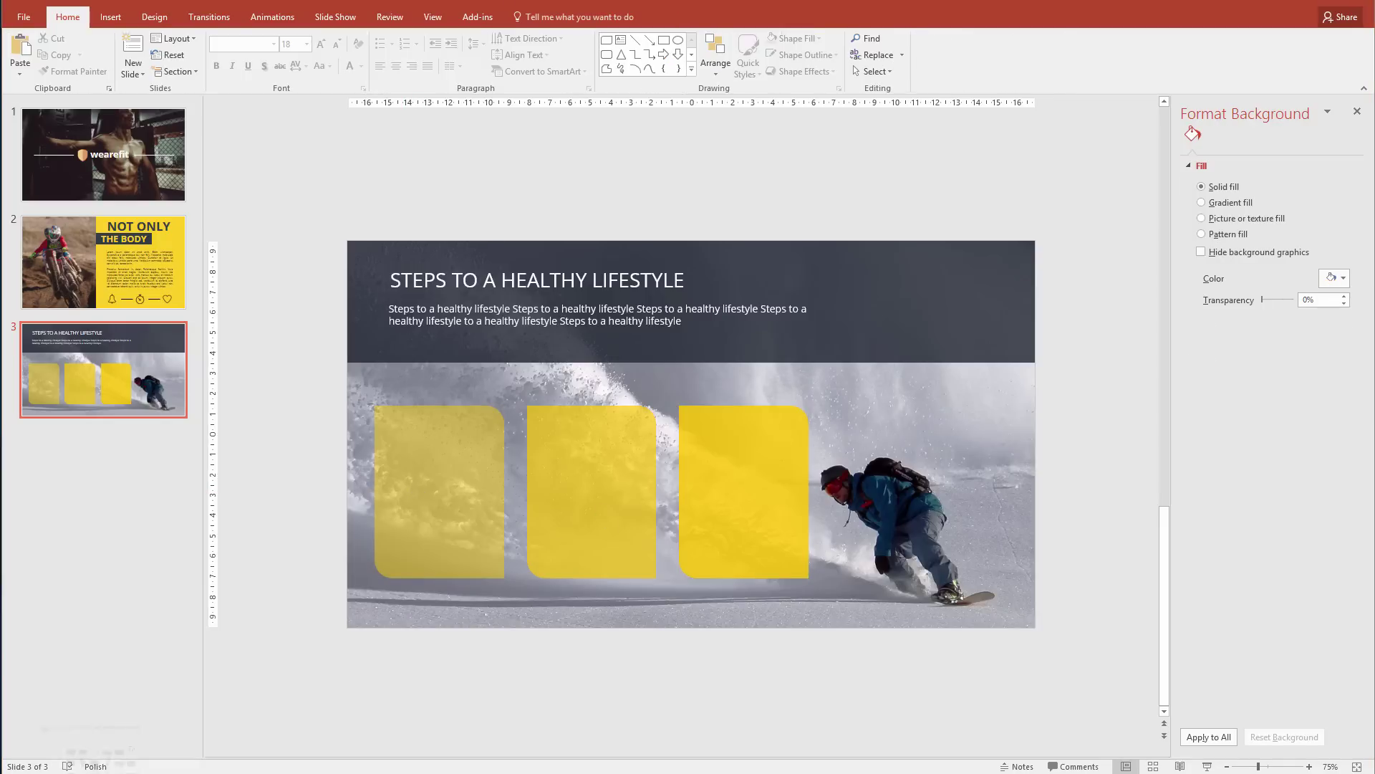
pyautogui.hotkey('alt', 'Tab')
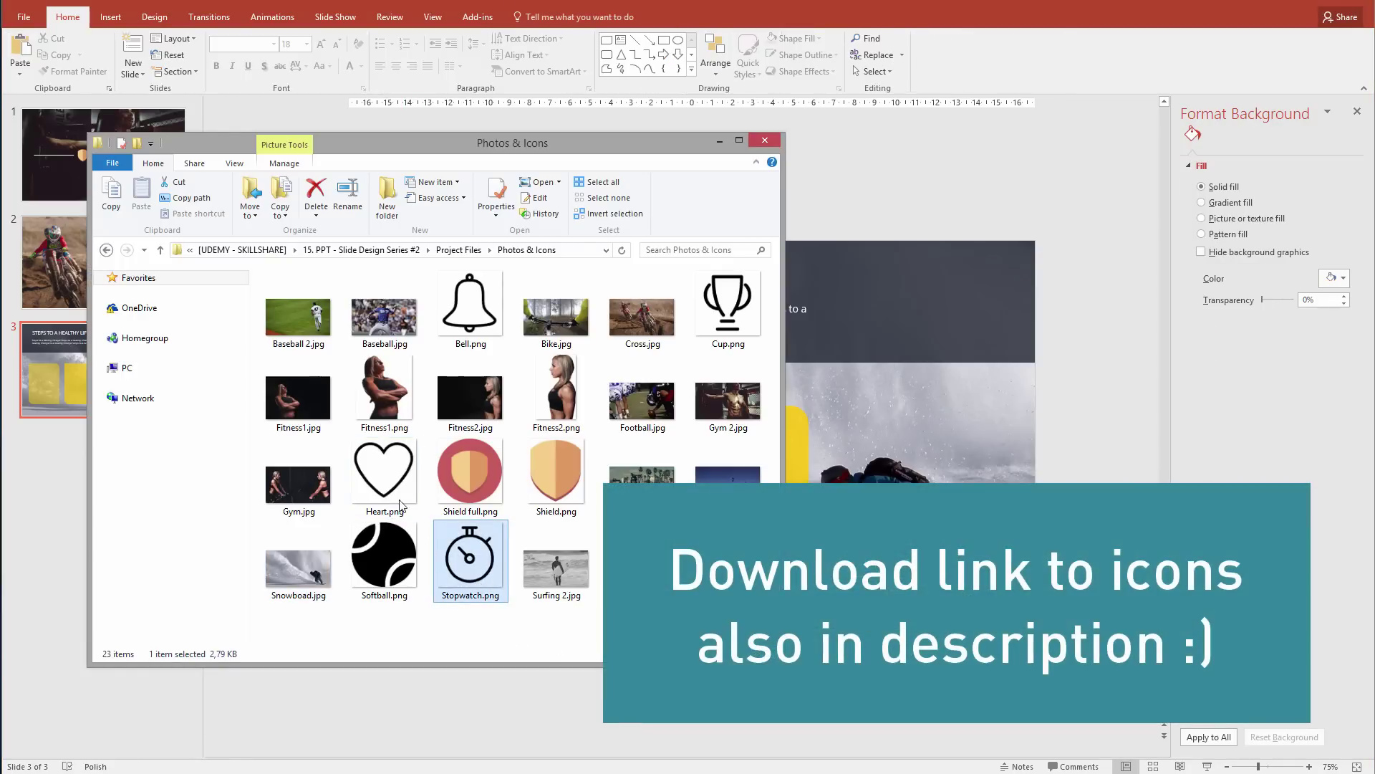
pyautogui.click(485, 323)
pyautogui.moveTo(470, 559); pyautogui.dragTo(701, 458)
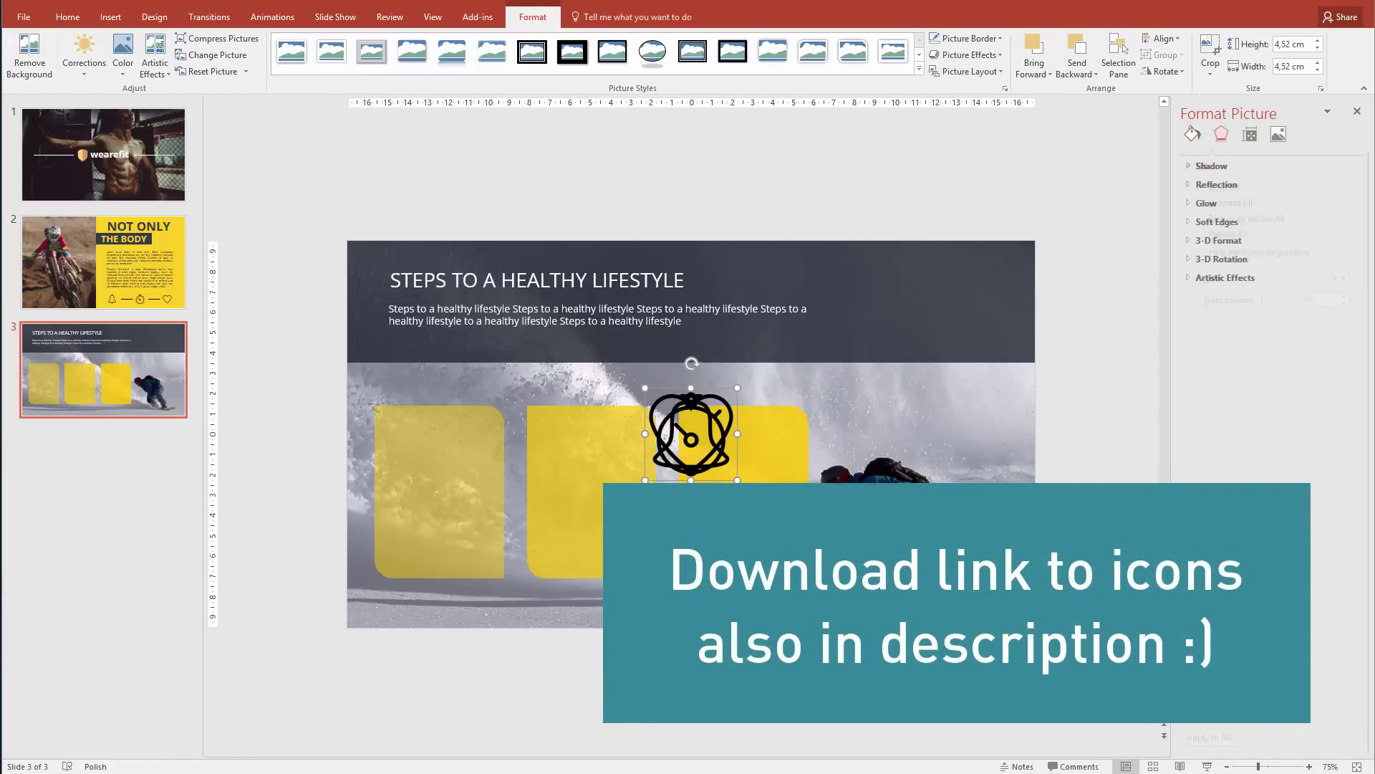
# Step: Place the bell, stopwatch (shrunk to about 3.1 cm) and heart icons in the left, middle and right boxes
pyautogui.click(711, 459)
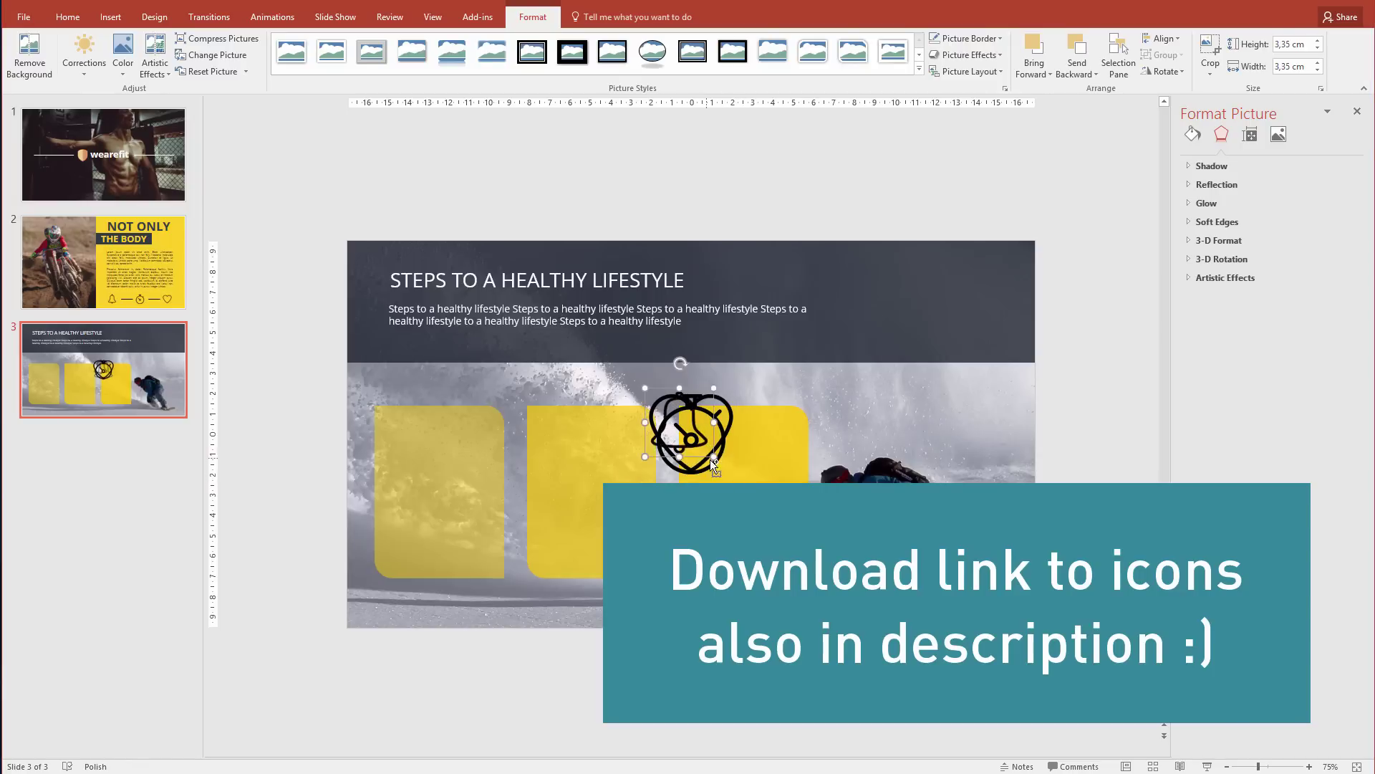
pyautogui.moveTo(710, 459); pyautogui.dragTo(428, 437)
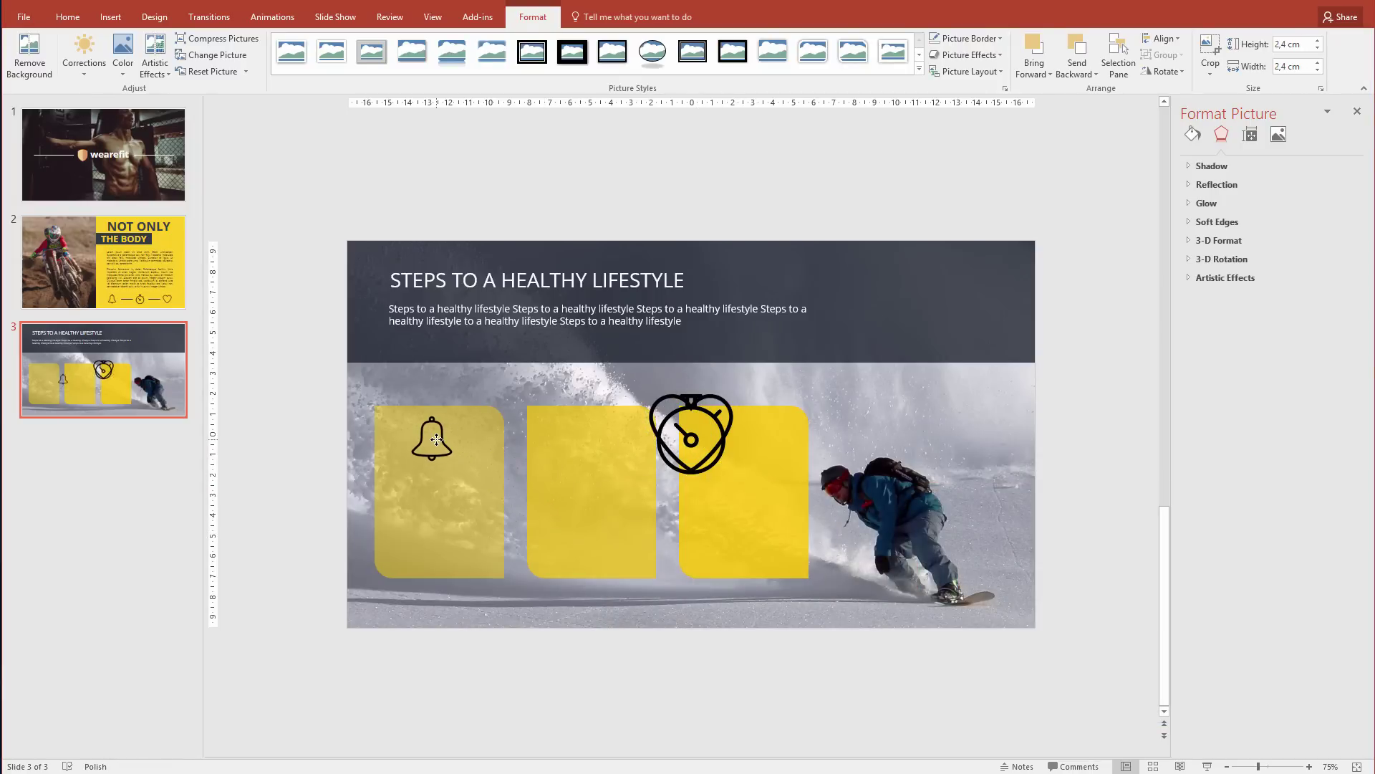
pyautogui.moveTo(692, 439); pyautogui.dragTo(597, 450)
pyautogui.moveTo(642, 499); pyautogui.dragTo(612, 458)
pyautogui.click(702, 459)
pyautogui.moveTo(702, 459); pyautogui.dragTo(743, 454)
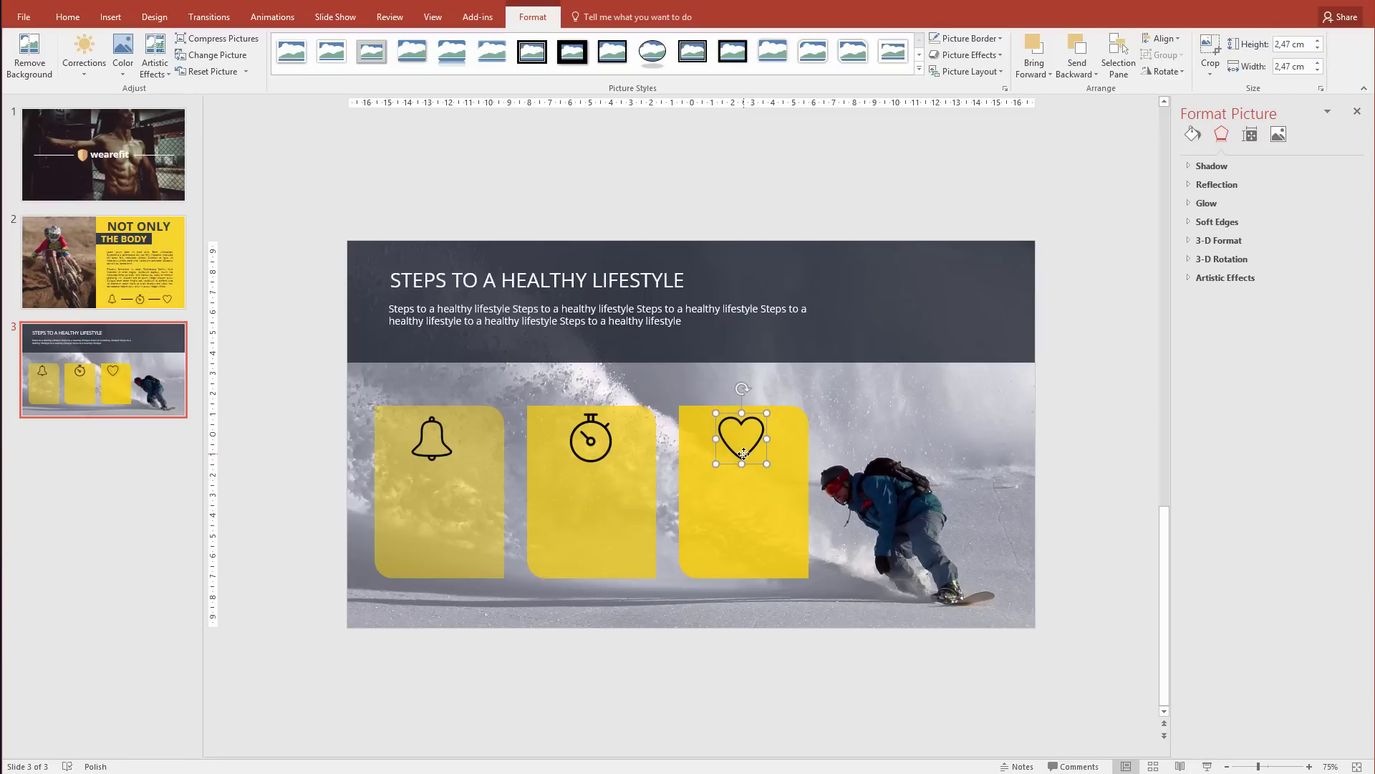
# Step: Duplicate the body text box, move the copy onto the bell card and narrow it to fit
pyautogui.click(596, 343)
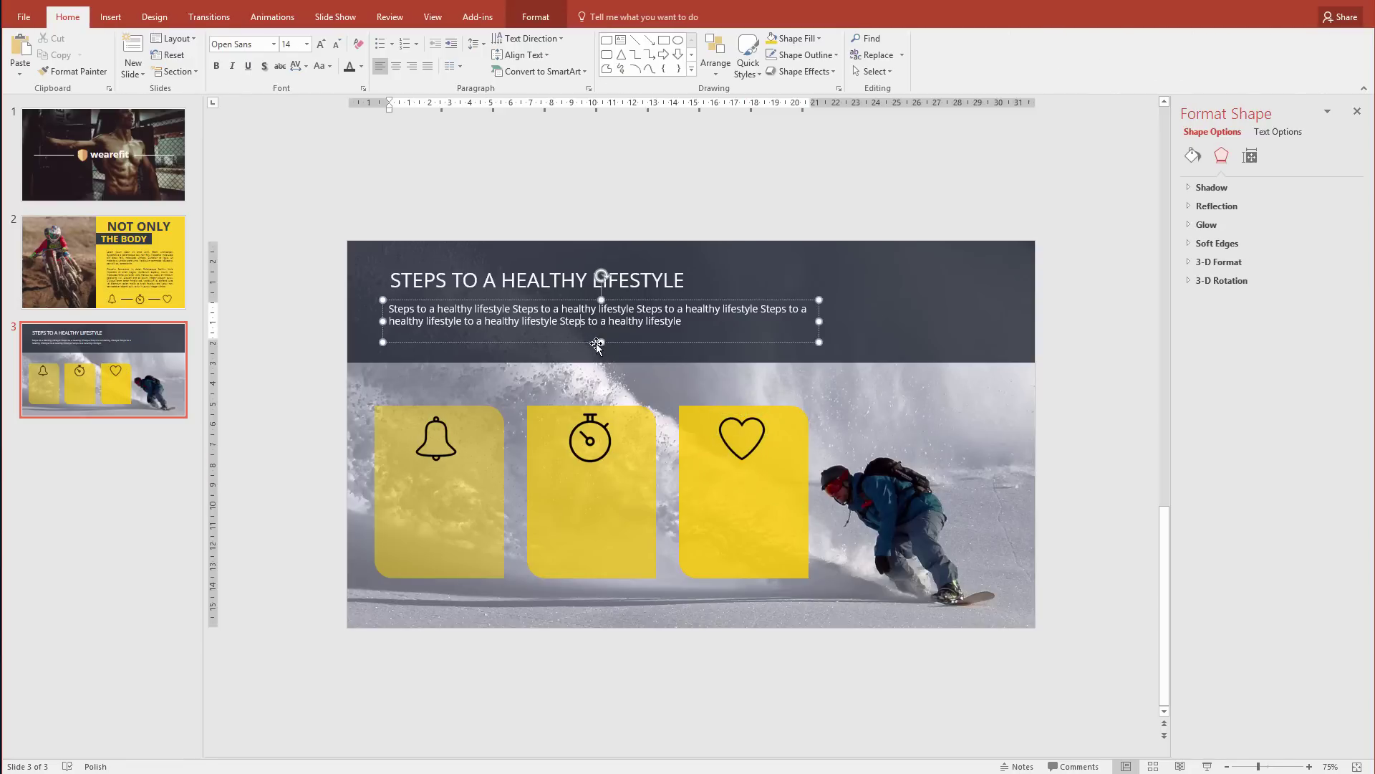
pyautogui.hotkey('ctrl', 'd')
pyautogui.moveTo(599, 350); pyautogui.dragTo(602, 543)
pyautogui.moveTo(819, 522); pyautogui.dragTo(474, 522)
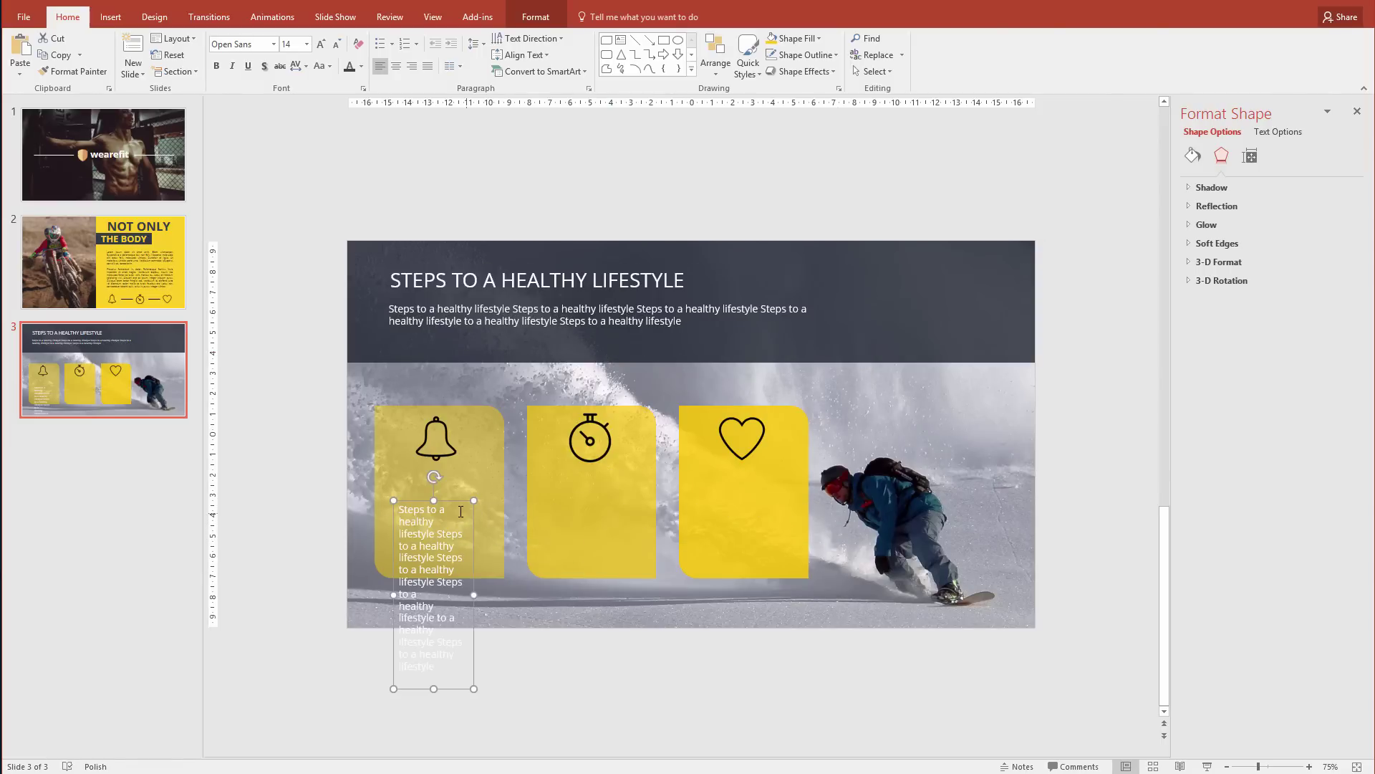
# Step: Make the bell caption dark, smaller and centred, and delete its repeated extra words
pyautogui.click(361, 66)
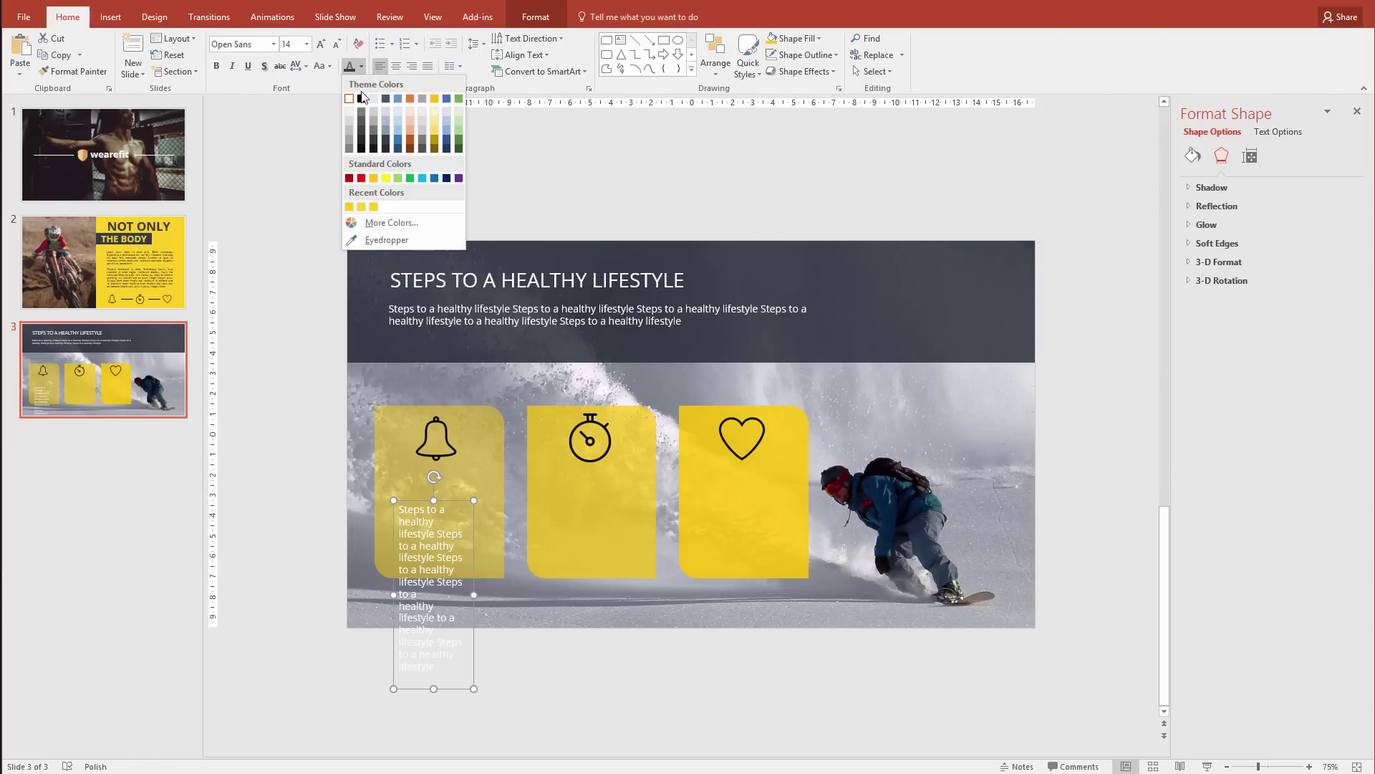
pyautogui.click(374, 148)
pyautogui.click(336, 43)
pyautogui.click(336, 44)
pyautogui.click(336, 44)
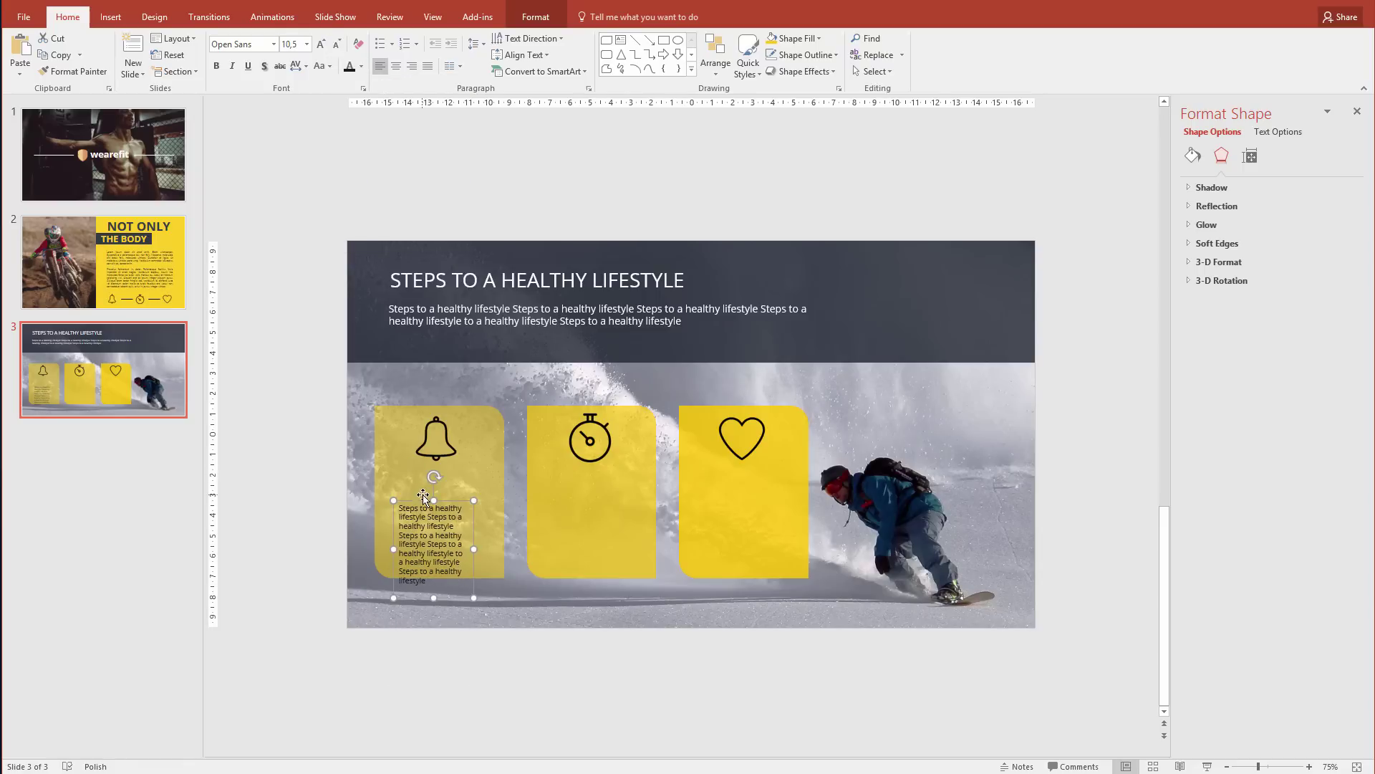
pyautogui.moveTo(425, 498); pyautogui.dragTo(429, 468)
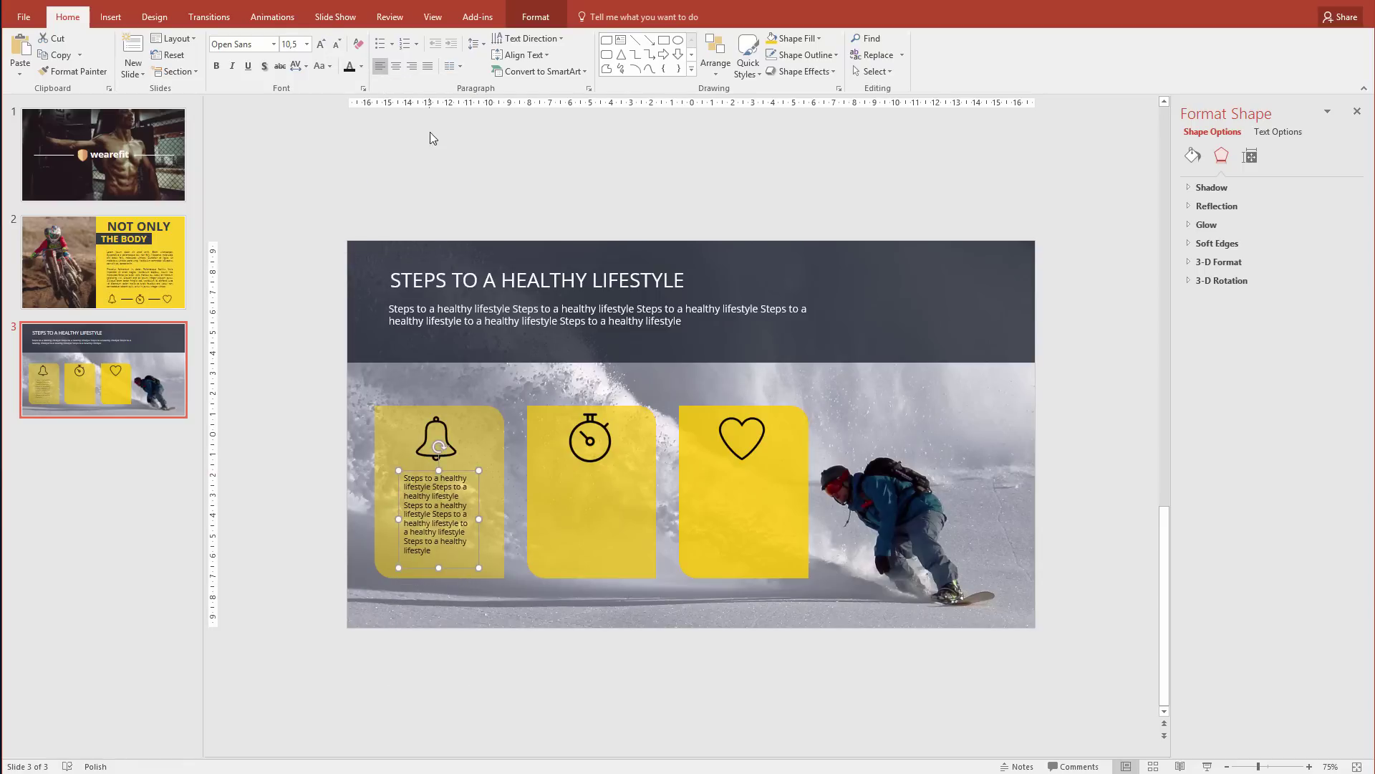
pyautogui.click(395, 66)
pyautogui.moveTo(459, 558); pyautogui.dragTo(433, 524)
pyautogui.press('Delete')
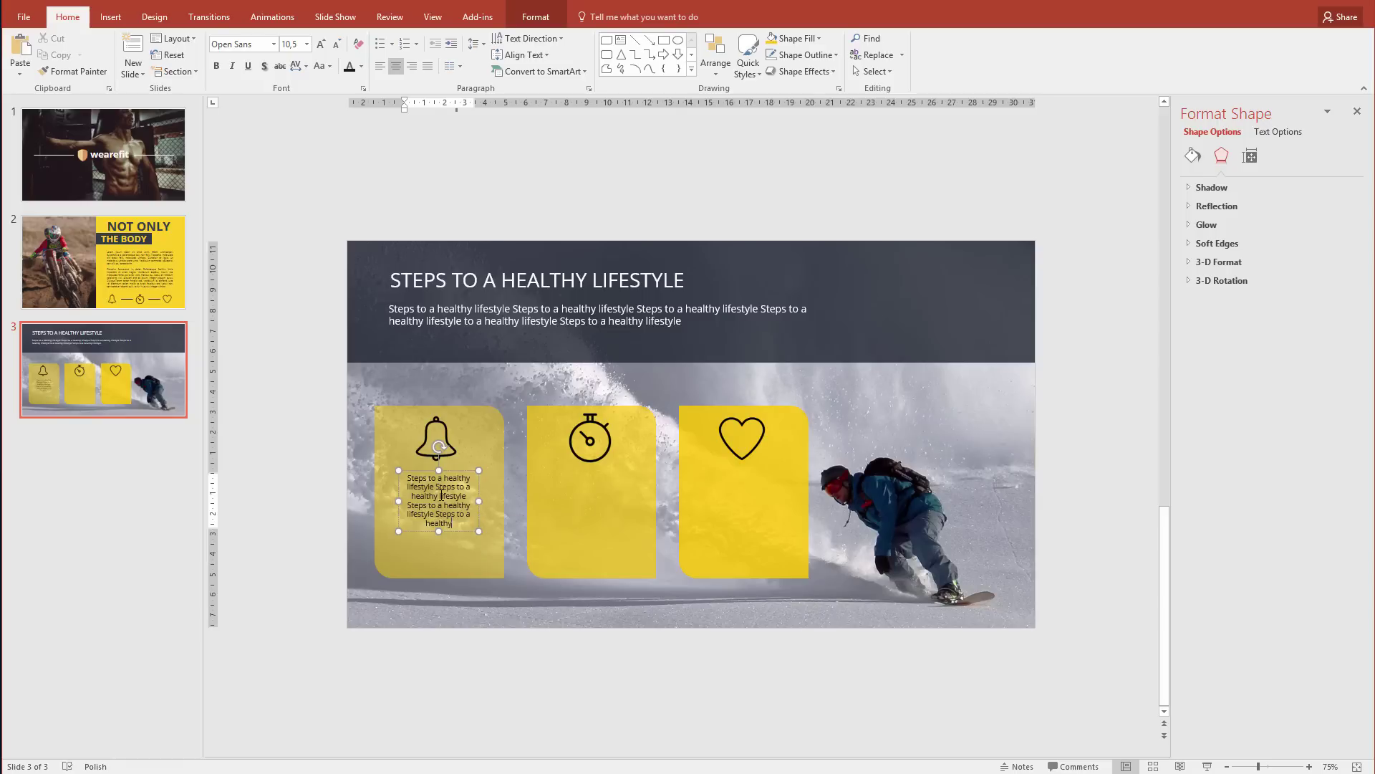
# Step: Enlarge the caption to 12 pt and widen it so the text wraps into longer lines
pyautogui.moveTo(451, 473); pyautogui.dragTo(452, 483)
pyautogui.click(321, 44)
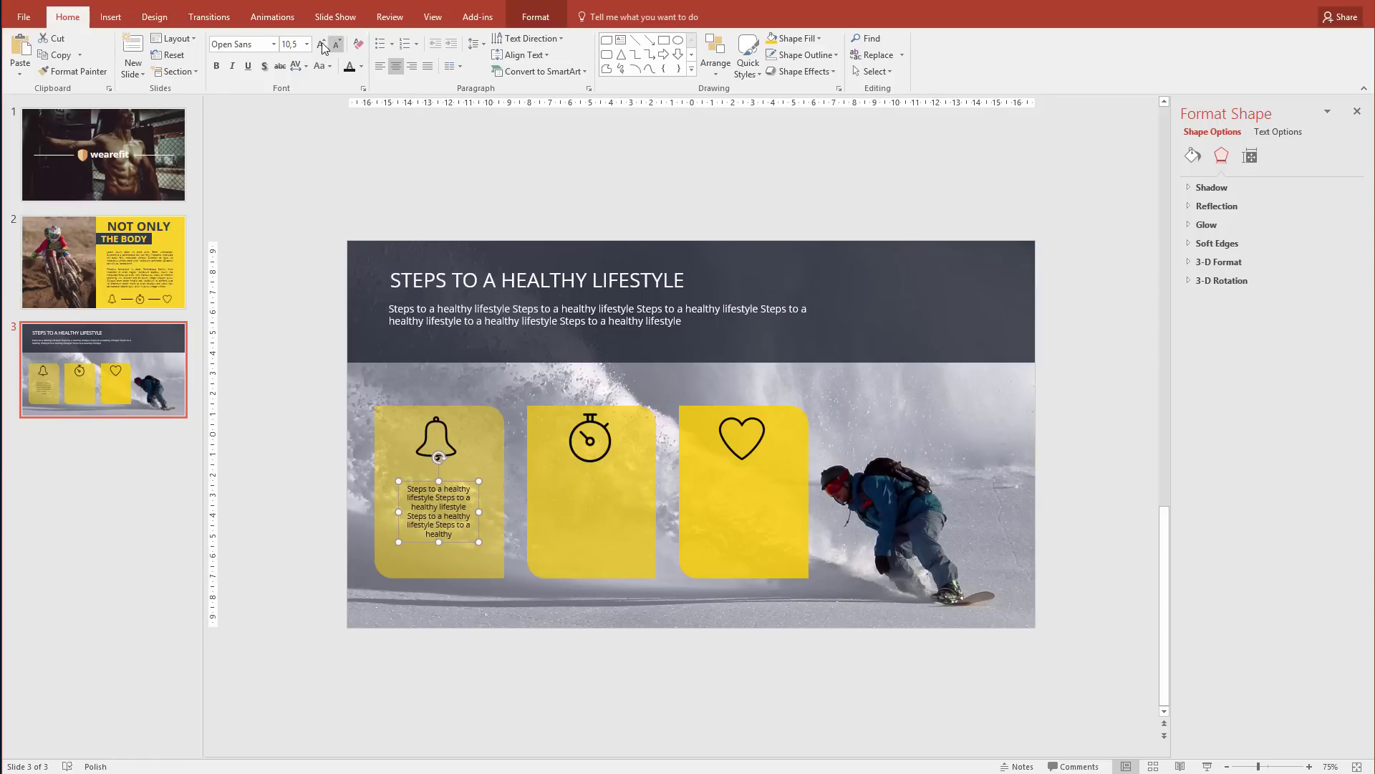
pyautogui.click(320, 43)
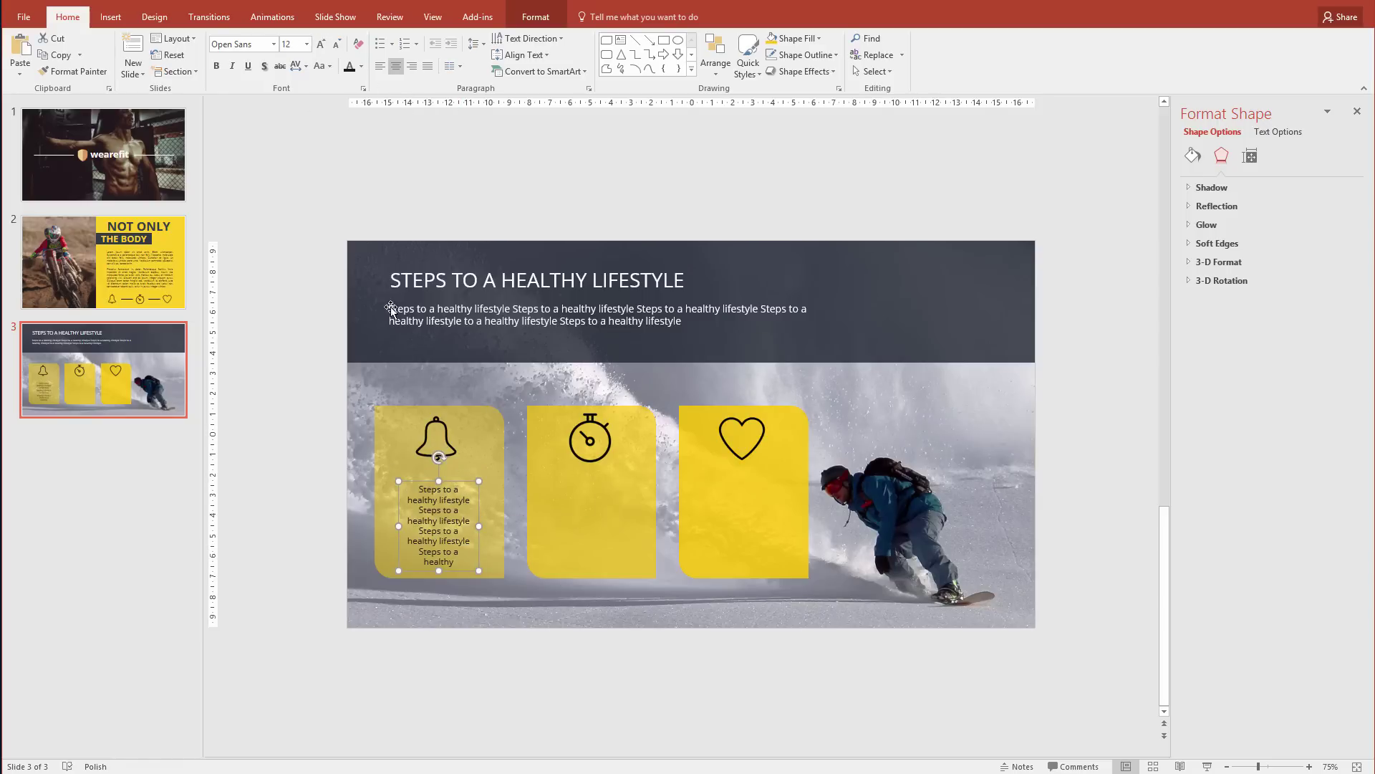
pyautogui.moveTo(478, 526); pyautogui.dragTo(644, 488)
pyautogui.press('Escape')
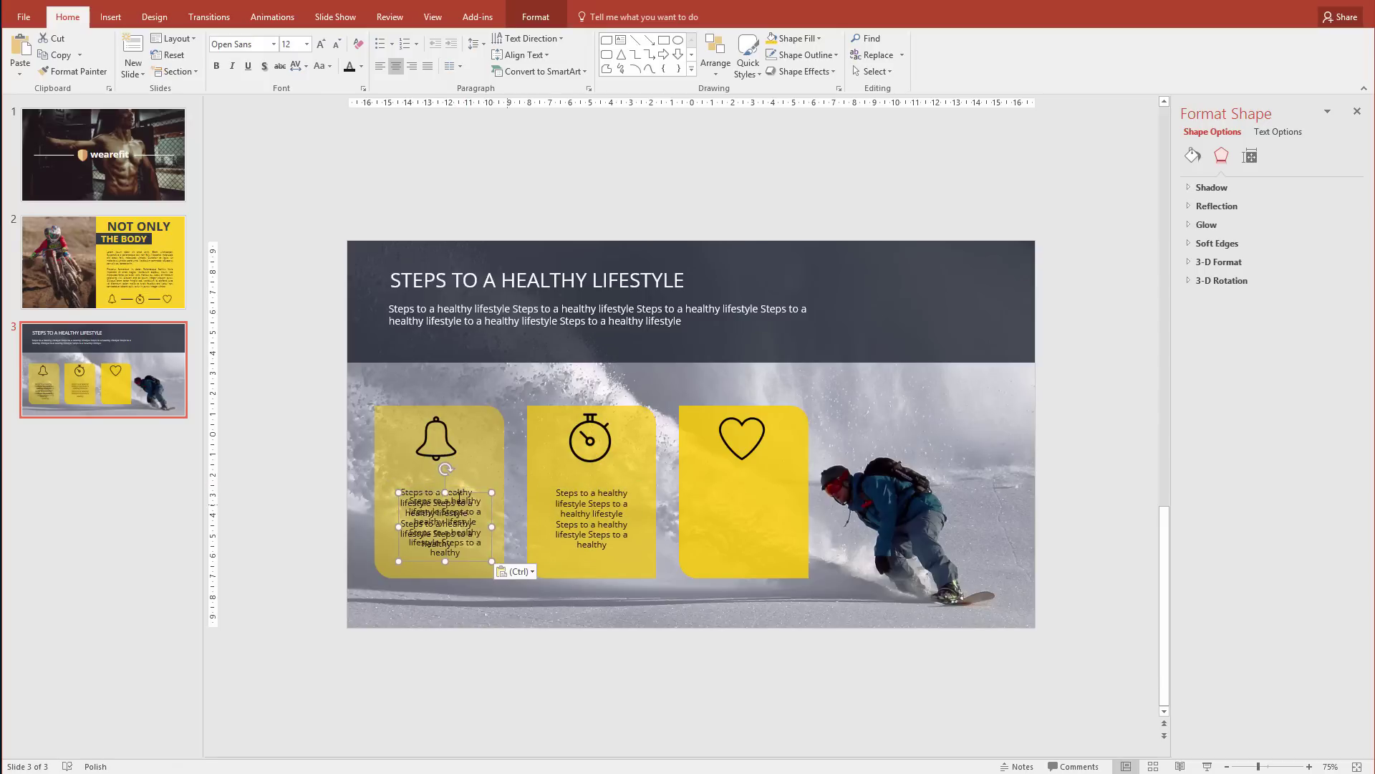
# Step: Move the caption copy onto the heart card and group the card with its icon and text
pyautogui.keyDown('ctrl'); pyautogui.moveTo(491, 507); pyautogui.dragTo(783, 507); pyautogui.keyUp('ctrl')
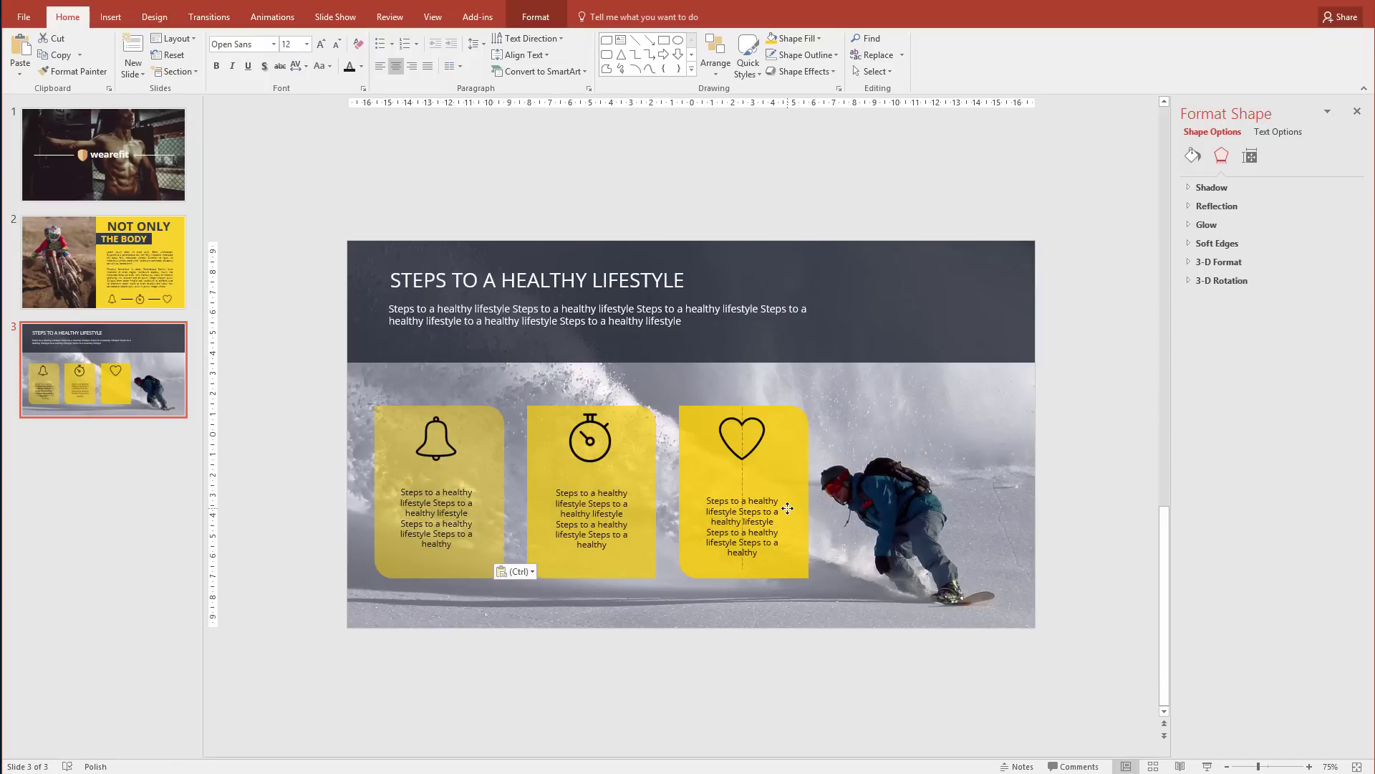
pyautogui.click(673, 664)
pyautogui.moveTo(652, 673); pyautogui.dragTo(829, 394)
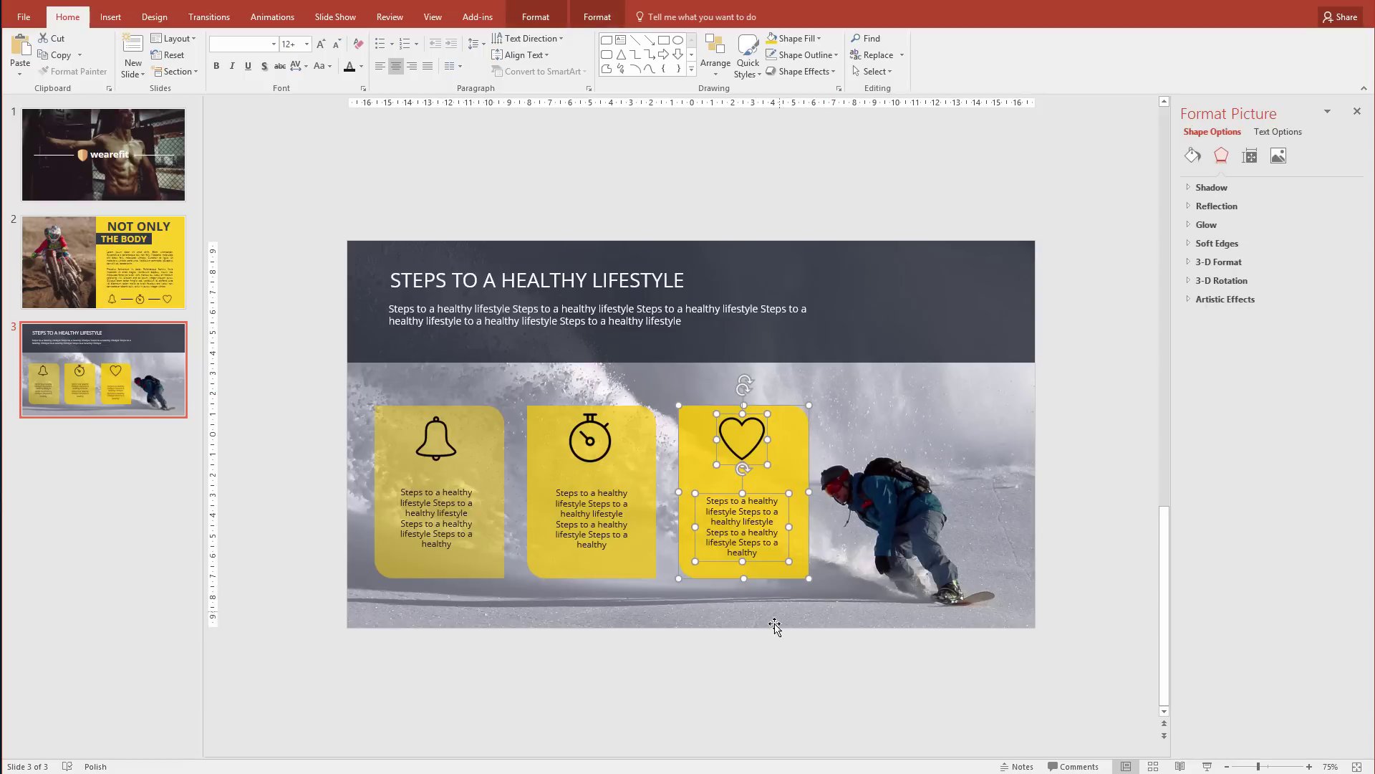
pyautogui.hotkey('ctrl', 'g')
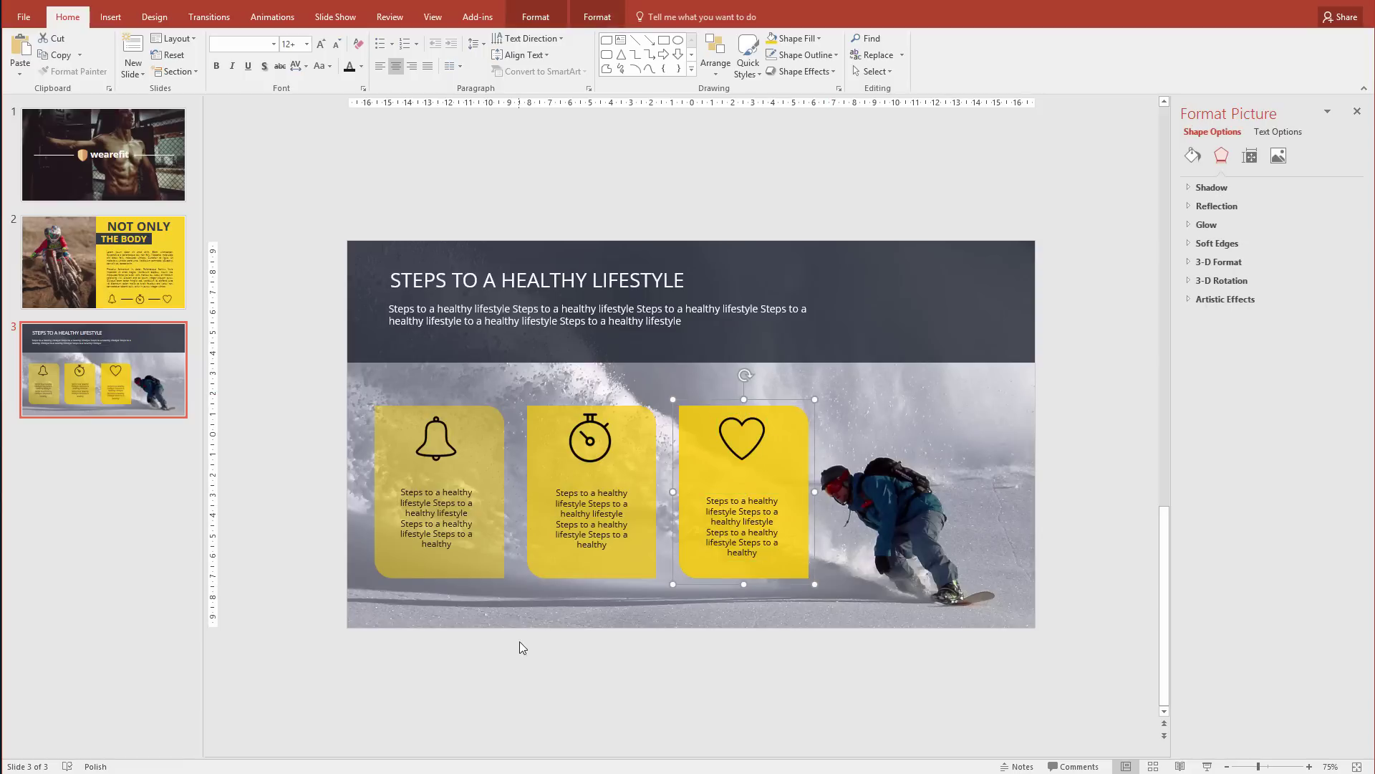
# Step: Group the stopwatch card with its icon and caption, then select the bell card's pieces
pyautogui.moveTo(518, 642); pyautogui.dragTo(673, 380)
pyautogui.rightClick(634, 468)
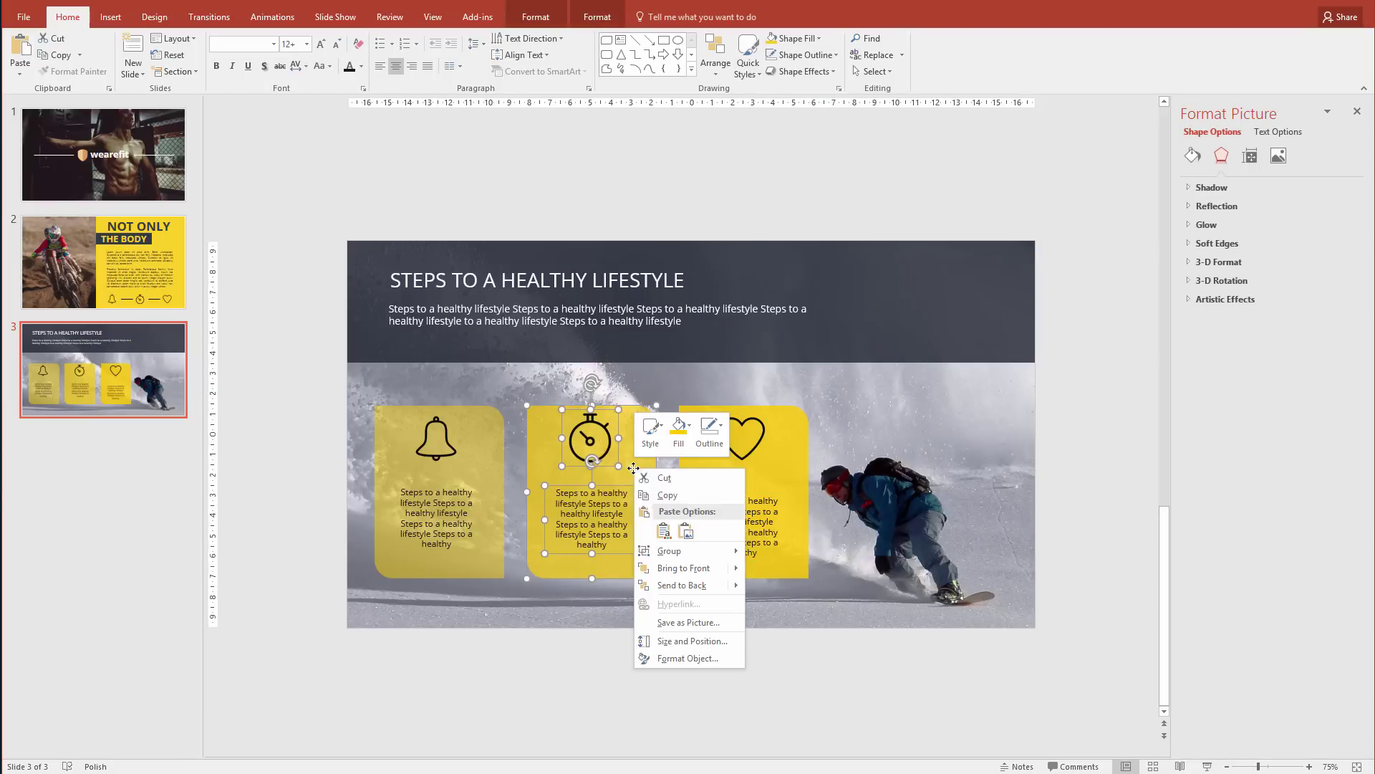
pyautogui.moveTo(681, 553)
pyautogui.click(764, 553)
pyautogui.click(496, 389)
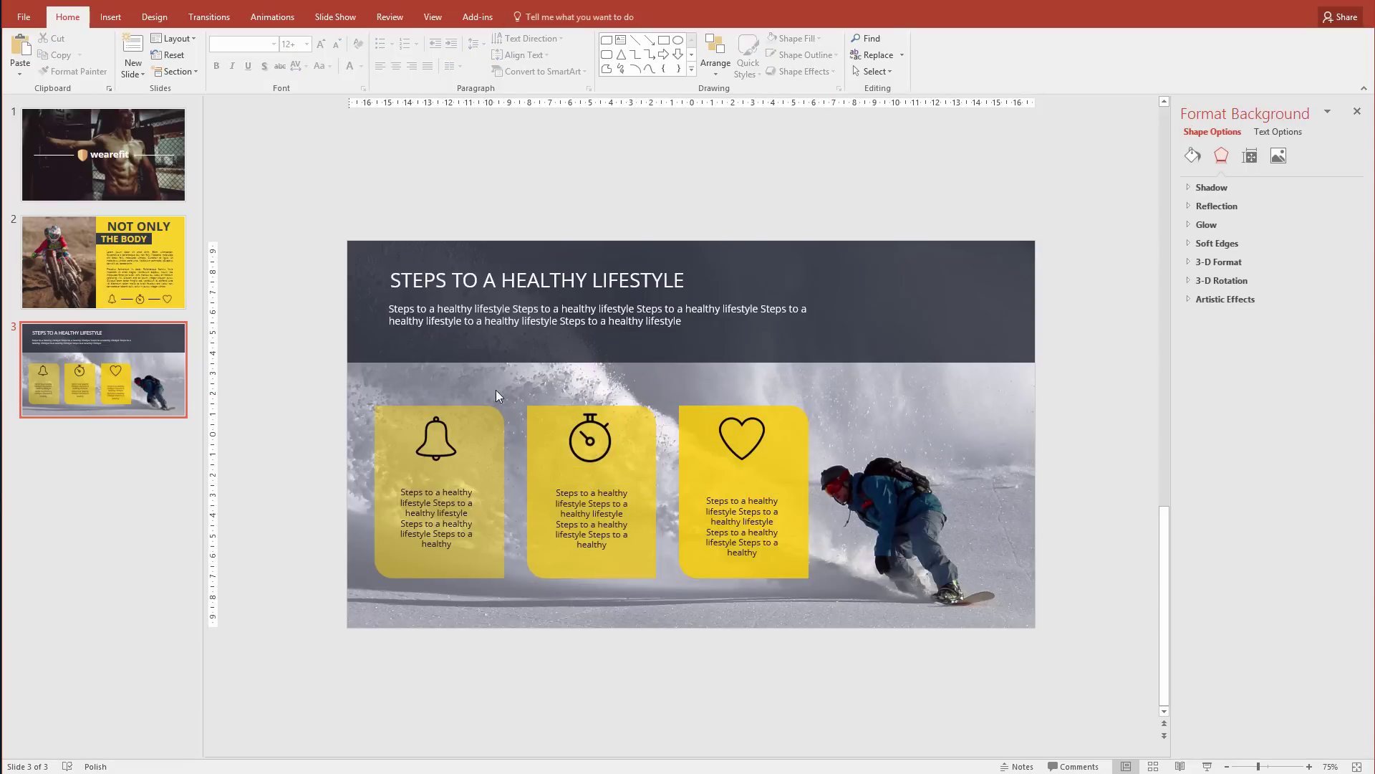
pyautogui.moveTo(345, 663); pyautogui.dragTo(517, 375)
pyautogui.click(621, 665)
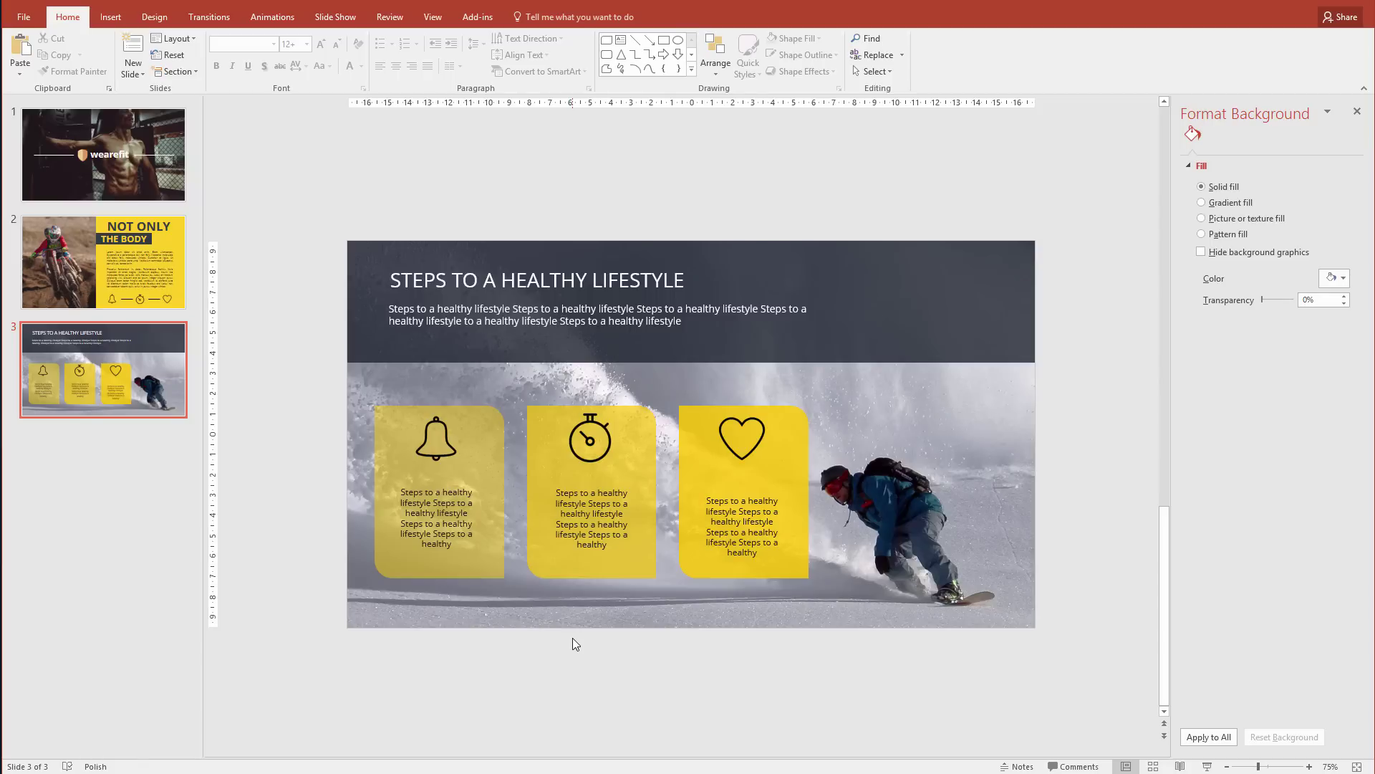
# Step: Copy the short divider line from the NOT ONLY THE BODY slide's icon row
pyautogui.click(53, 292)
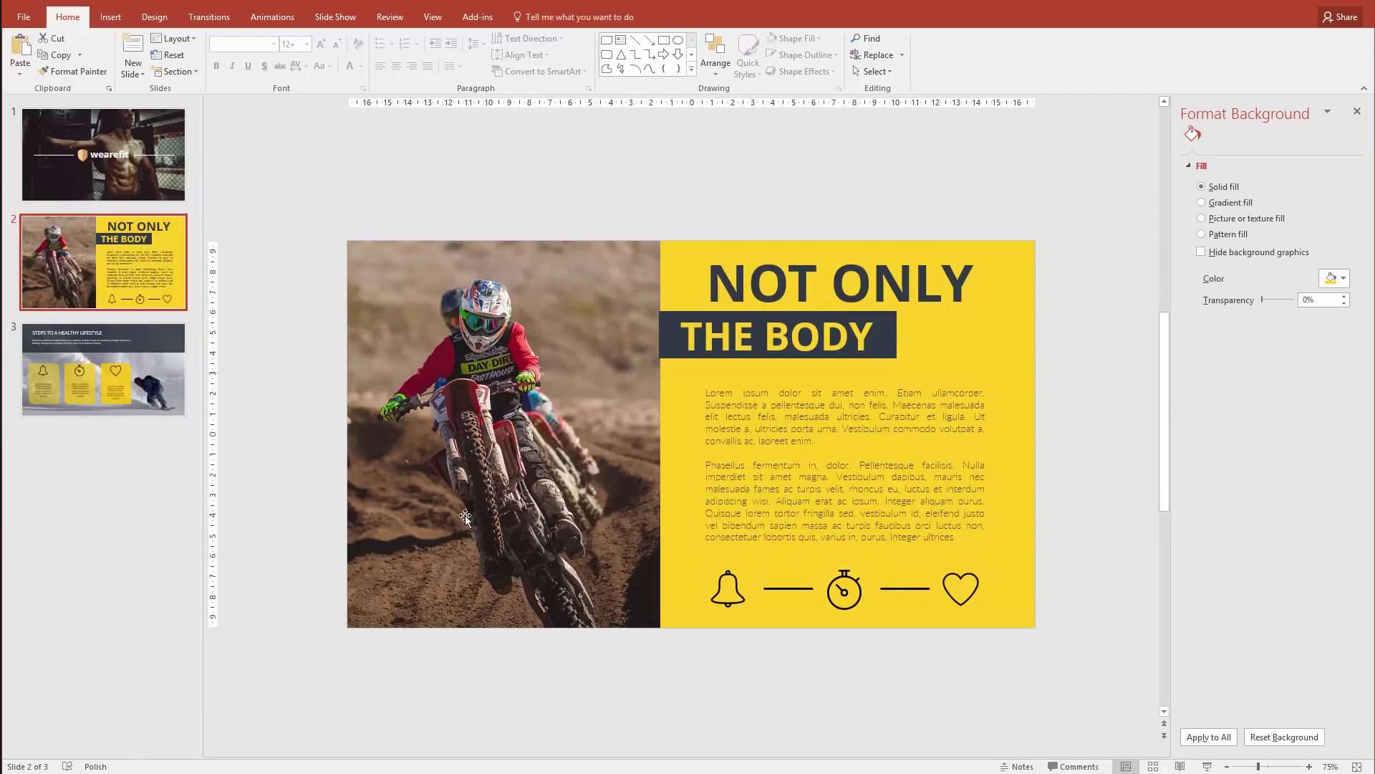
pyautogui.click(794, 592)
pyautogui.click(781, 595)
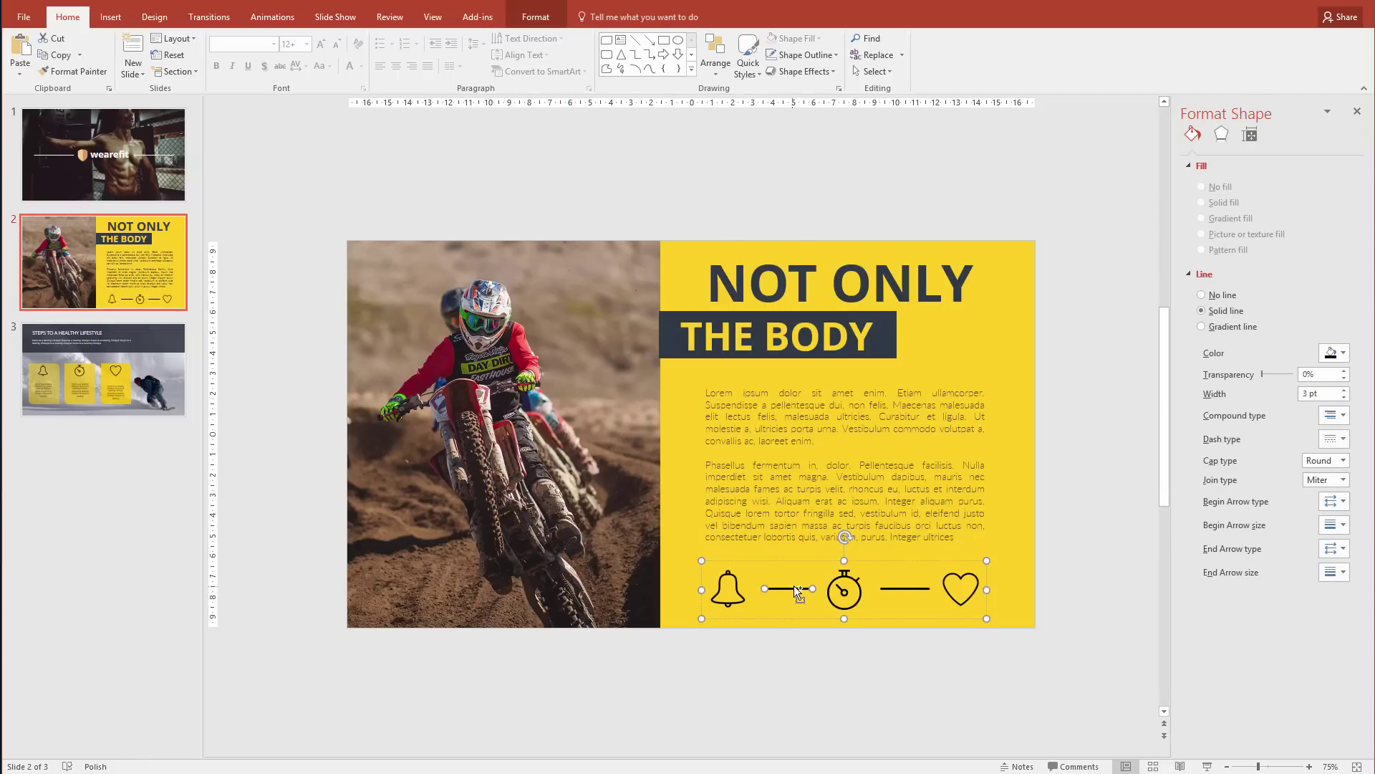
pyautogui.click(127, 390)
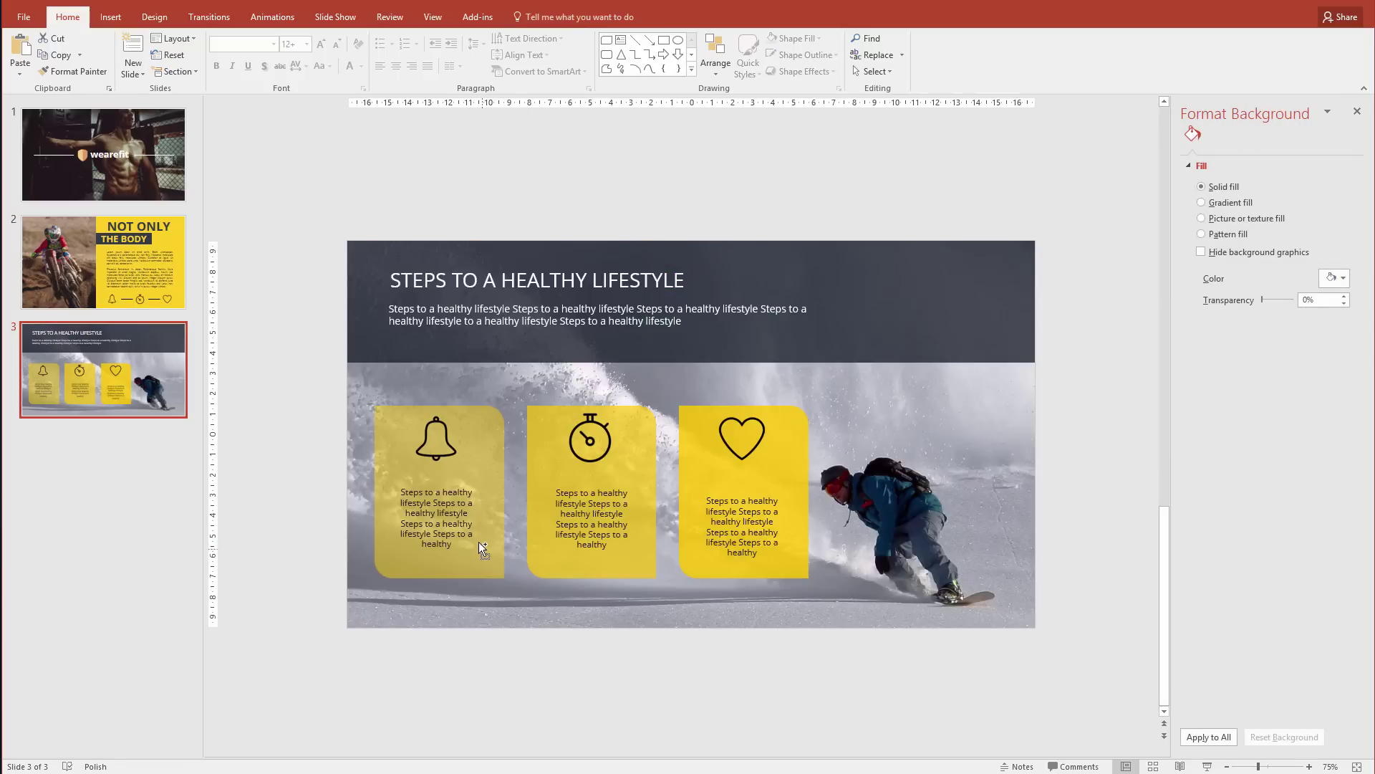
# Step: Place copies of the divider line under the bell, stopwatch and heart icons on the snowboard slide
pyautogui.click(761, 596)
pyautogui.moveTo(760, 596); pyautogui.dragTo(434, 477)
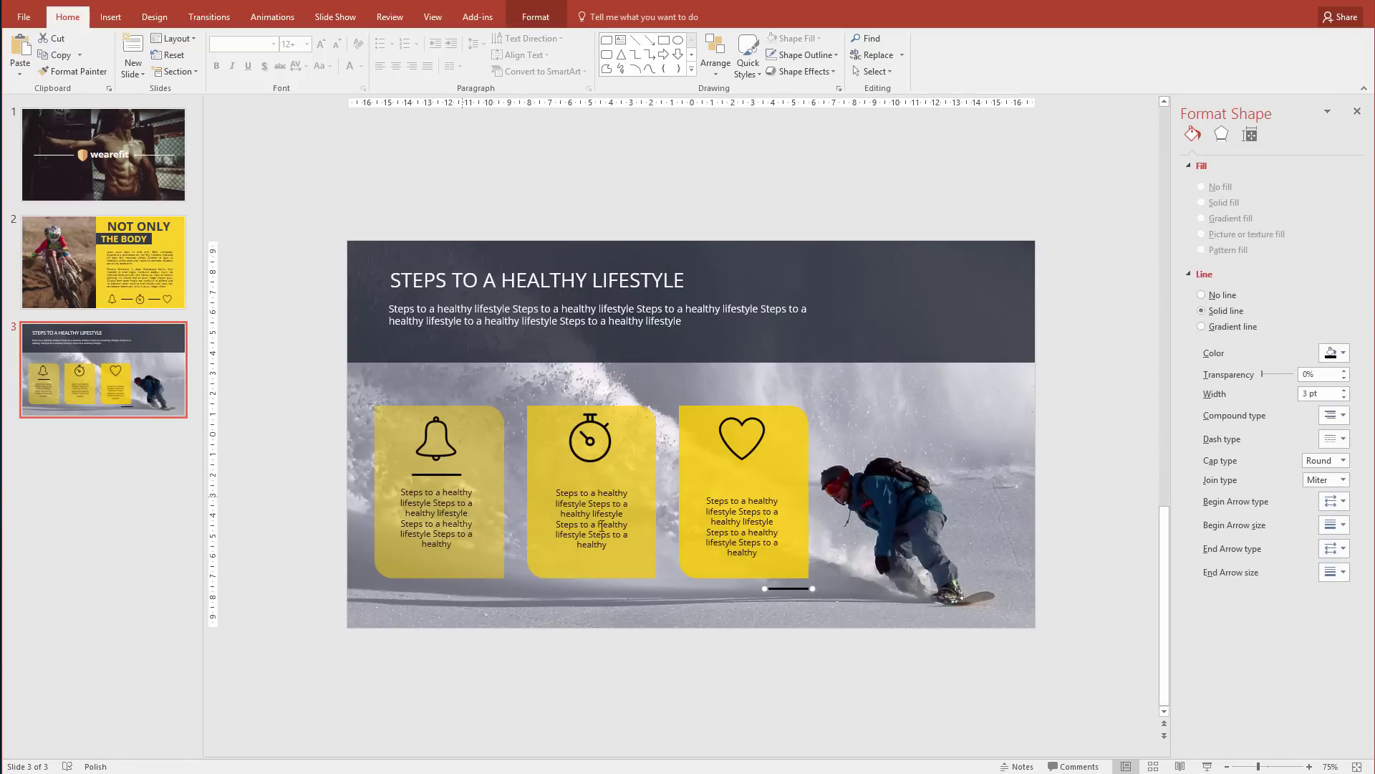
pyautogui.moveTo(788, 590); pyautogui.dragTo(586, 480)
pyautogui.hotkey('ctrl', 'v')
pyautogui.moveTo(788, 589); pyautogui.dragTo(742, 478)
# Step: Select all the pieces of the heart, stopwatch and bell cards in turn, one card at a time
pyautogui.click(735, 520)
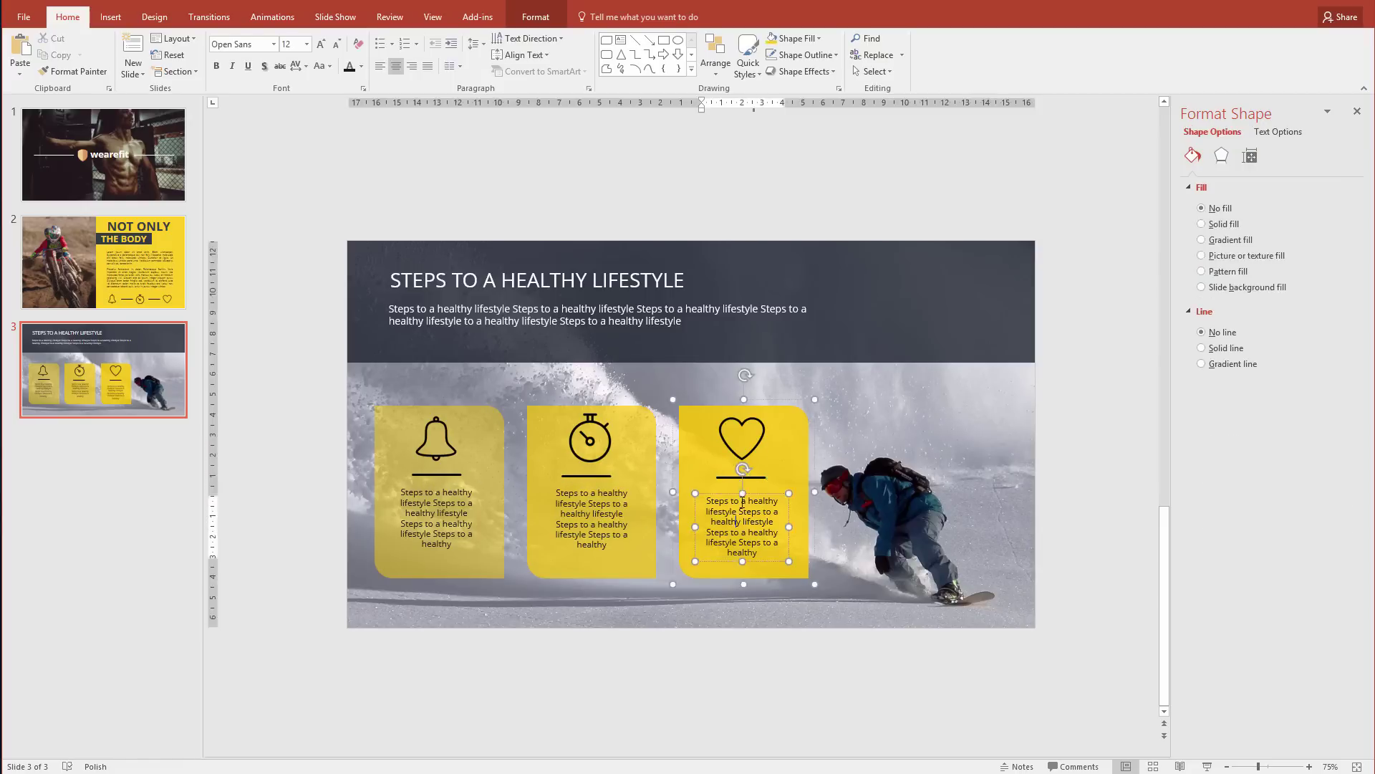
pyautogui.moveTo(850, 664); pyautogui.dragTo(668, 386)
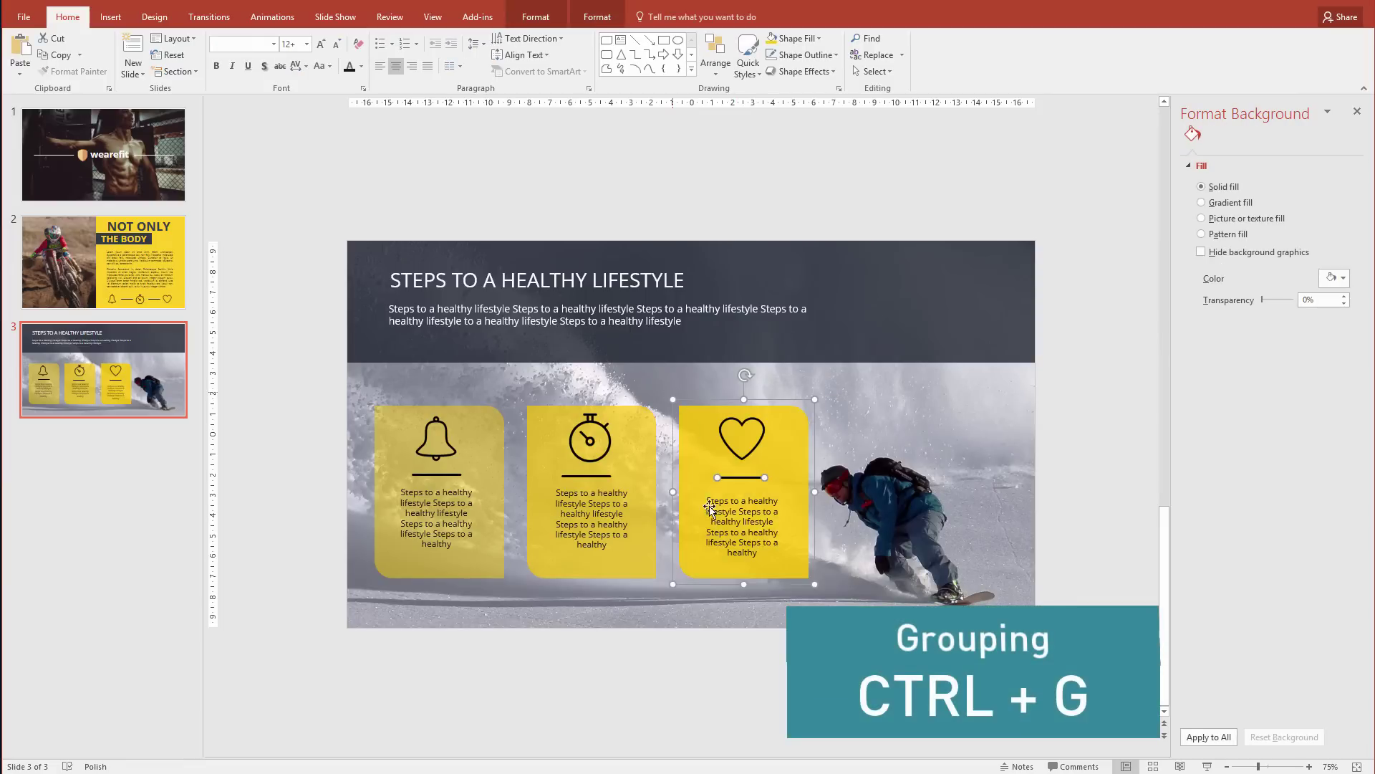
pyautogui.moveTo(672, 661); pyautogui.dragTo(514, 393)
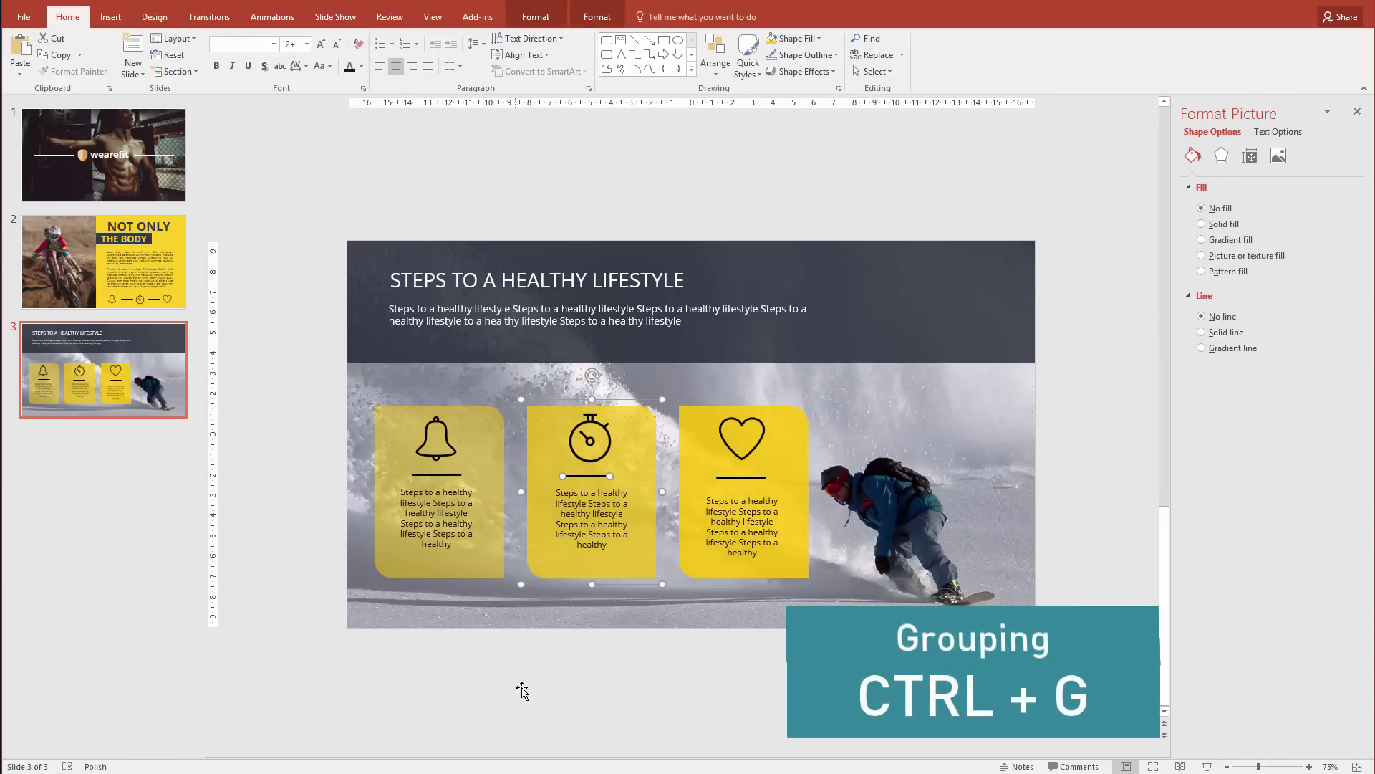
pyautogui.moveTo(527, 659); pyautogui.dragTo(364, 384)
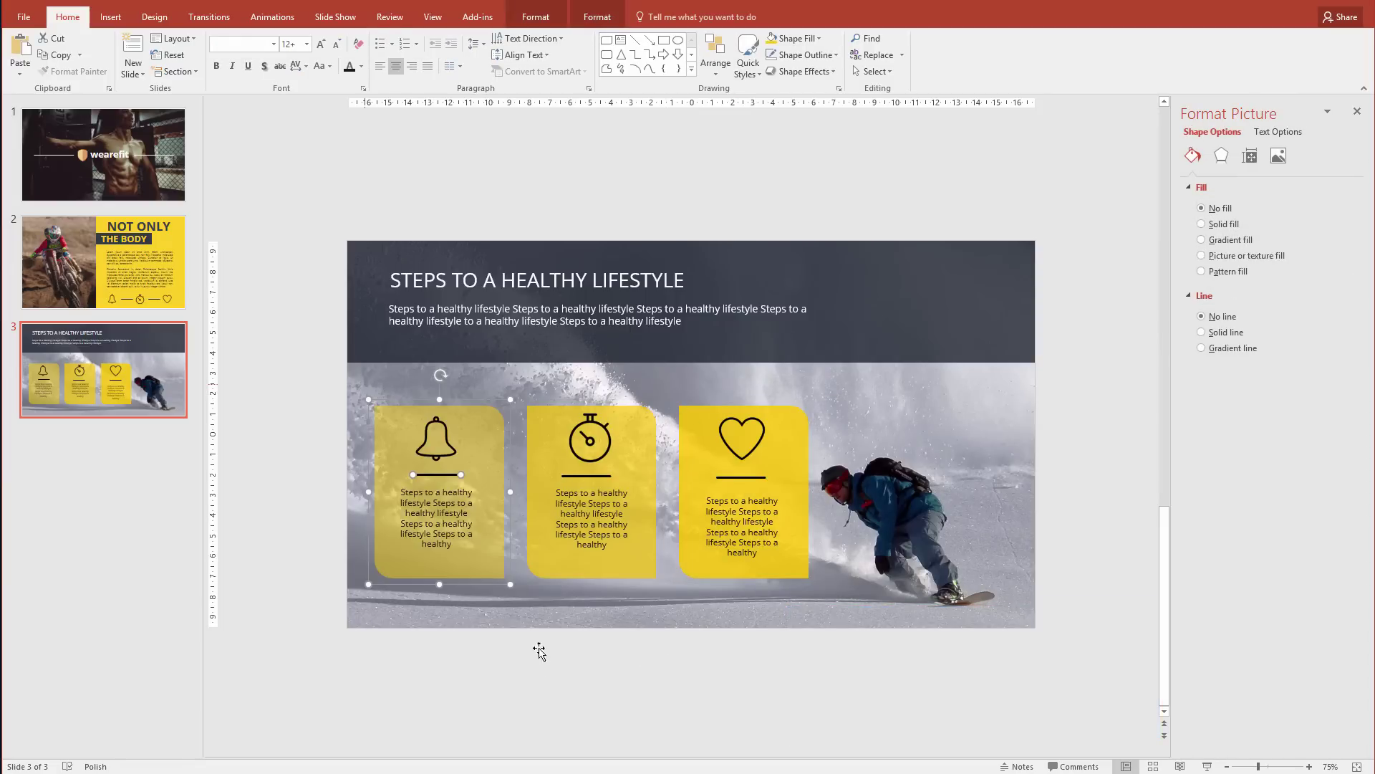
pyautogui.click(538, 665)
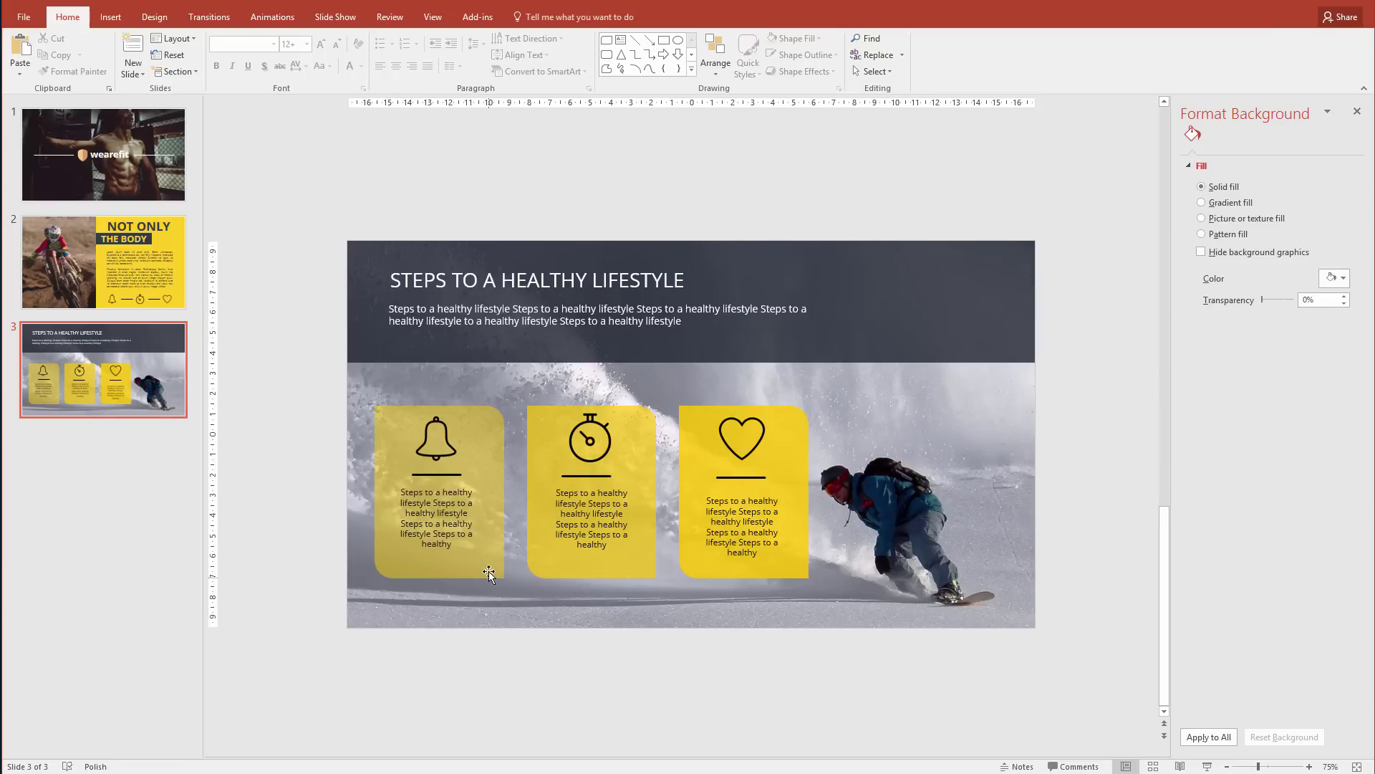
# Step: Stagger the cards by moving the bell card lower and raising the heart card higher
pyautogui.moveTo(489, 570); pyautogui.dragTo(492, 606)
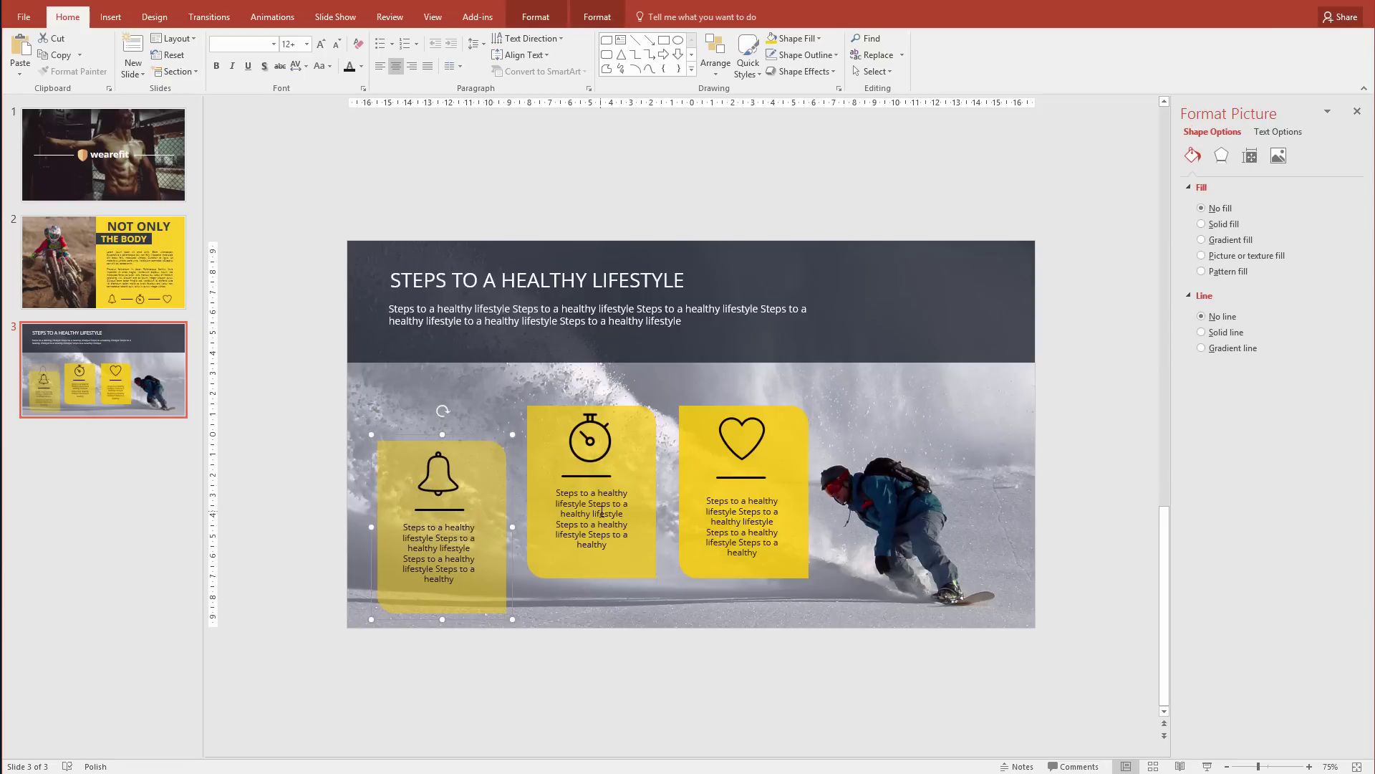
pyautogui.moveTo(761, 414); pyautogui.dragTo(761, 370)
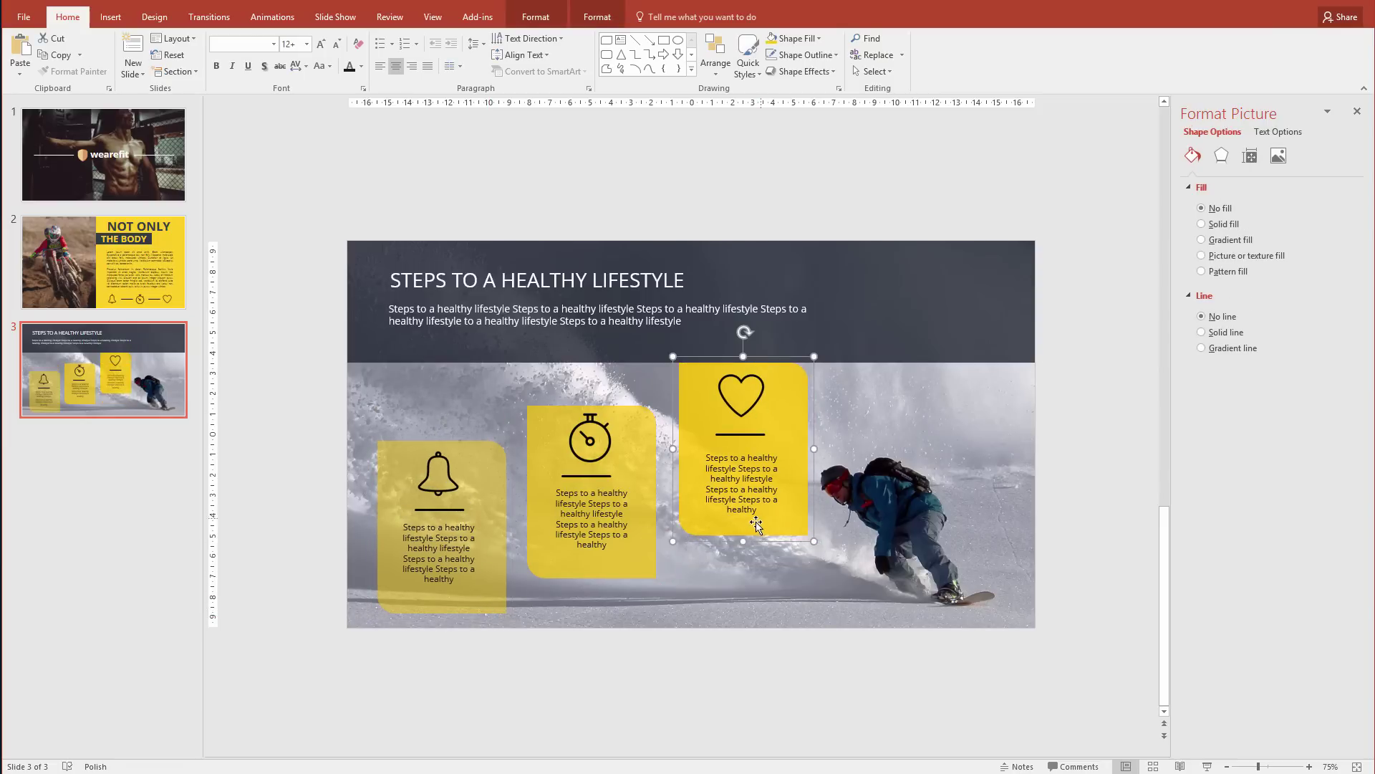
pyautogui.moveTo(431, 473)
pyautogui.mouseDown()
pyautogui.moveTo(442, 482)
pyautogui.moveTo(426, 482)
pyautogui.mouseUp()
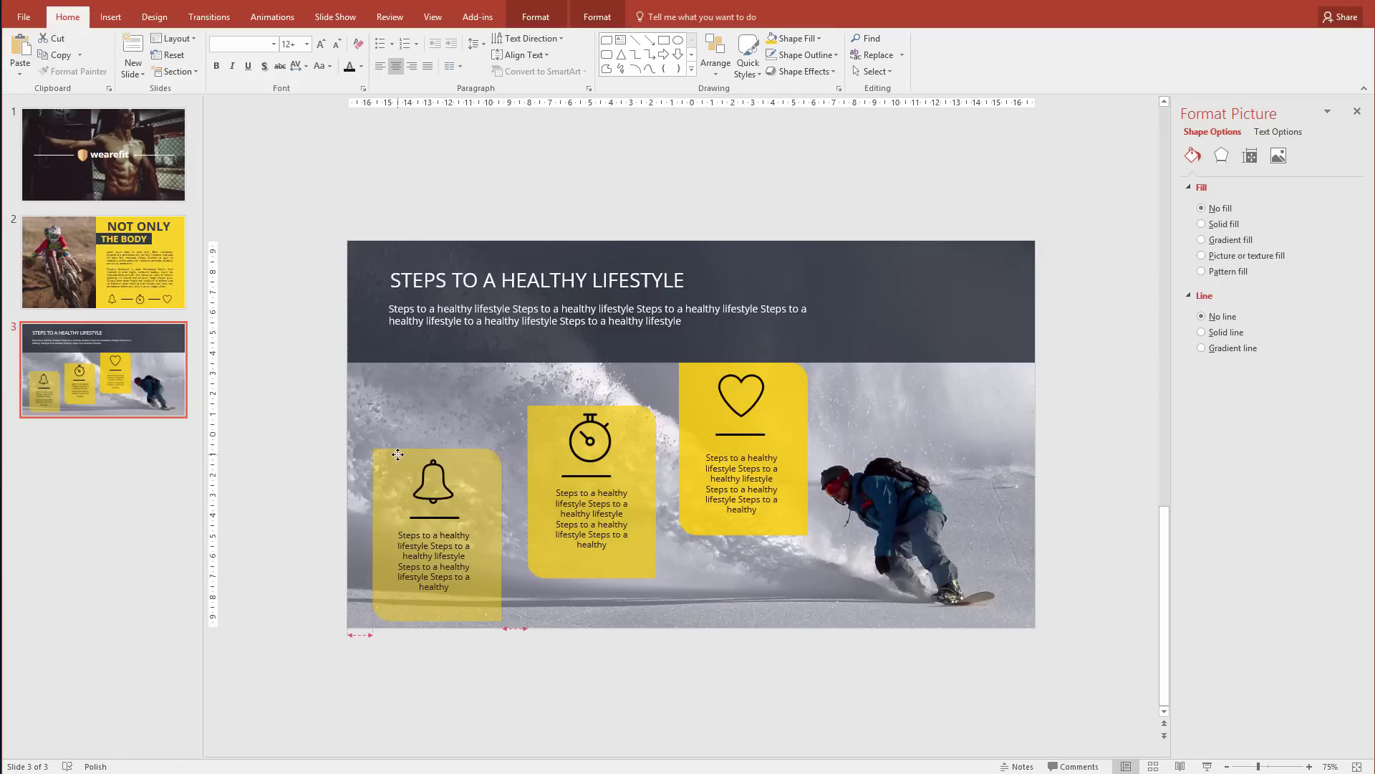
pyautogui.click(445, 537)
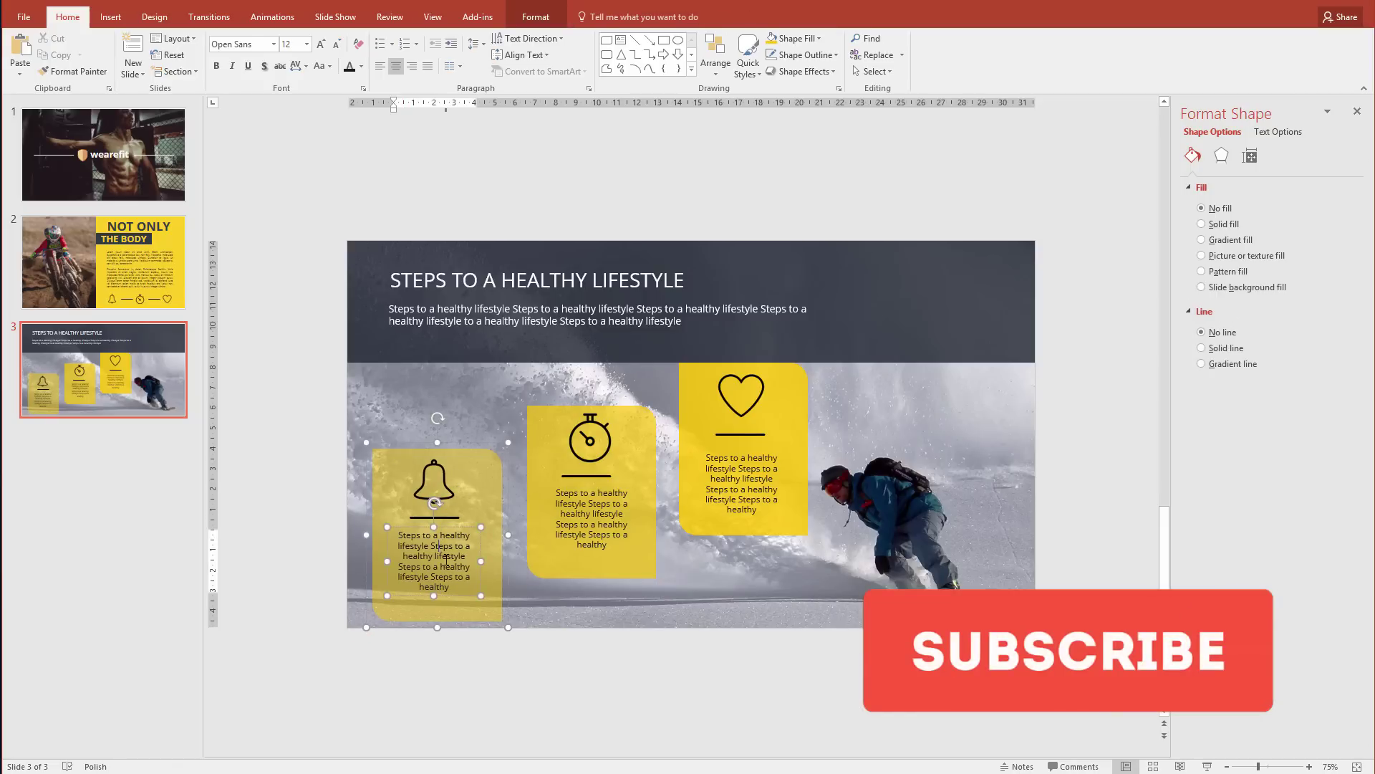
pyautogui.click(612, 662)
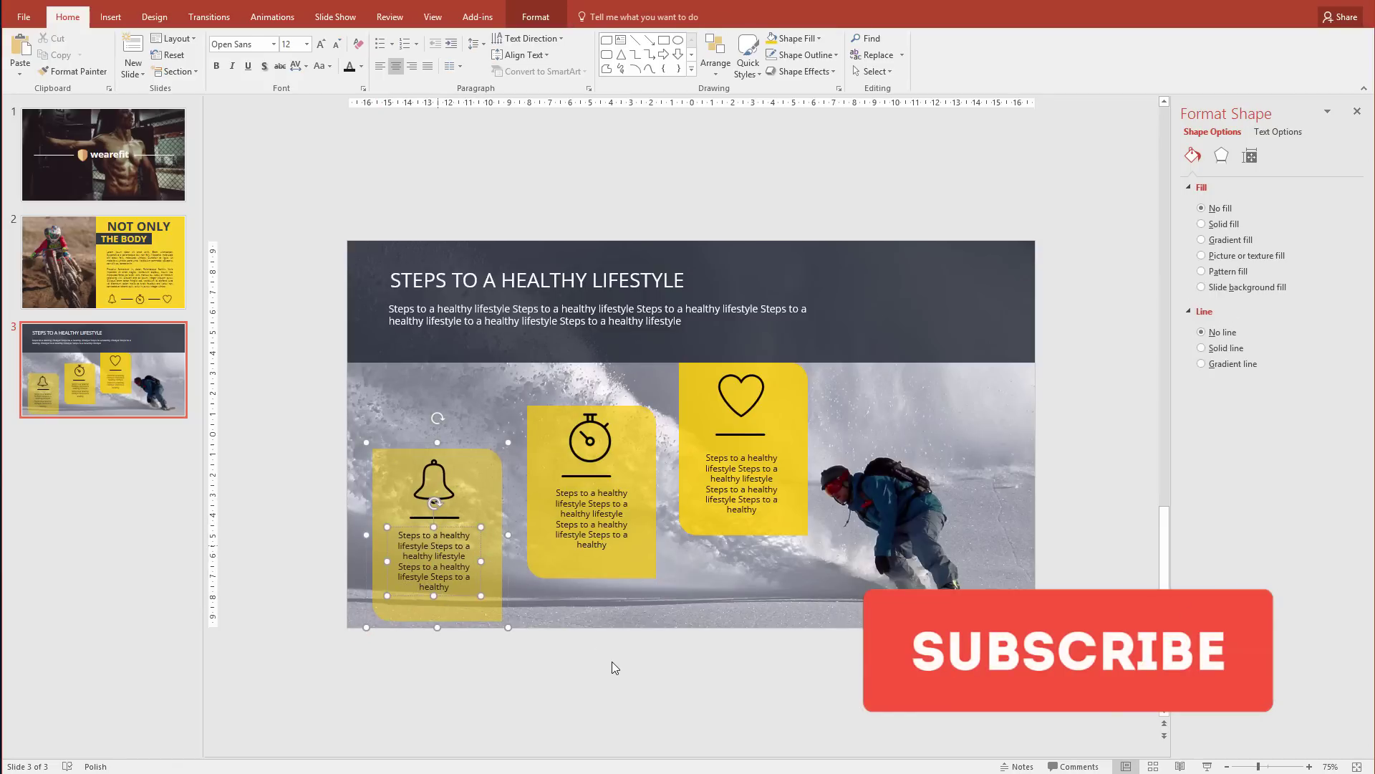